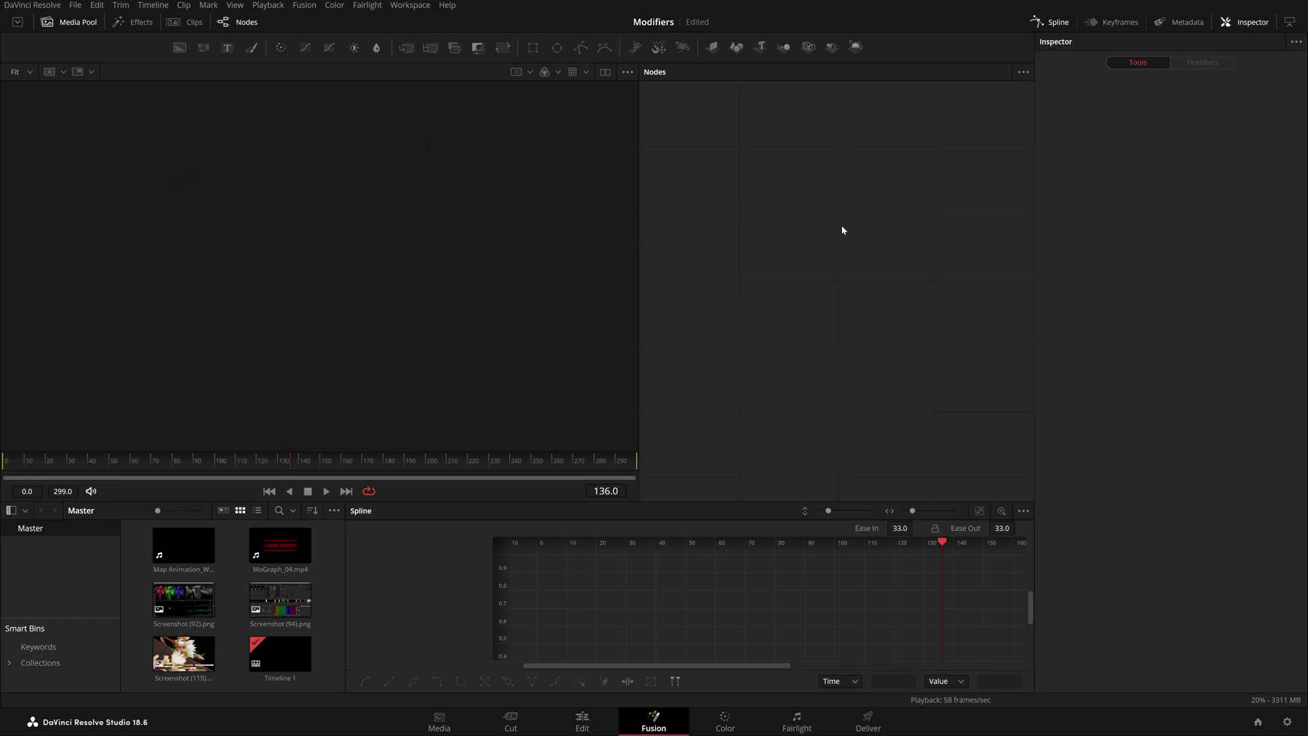
# Widen the viewer slightly beside the node area and browse the available Fusion layout presets.
pyautogui.moveTo(638, 293); pyautogui.dragTo(648, 332)
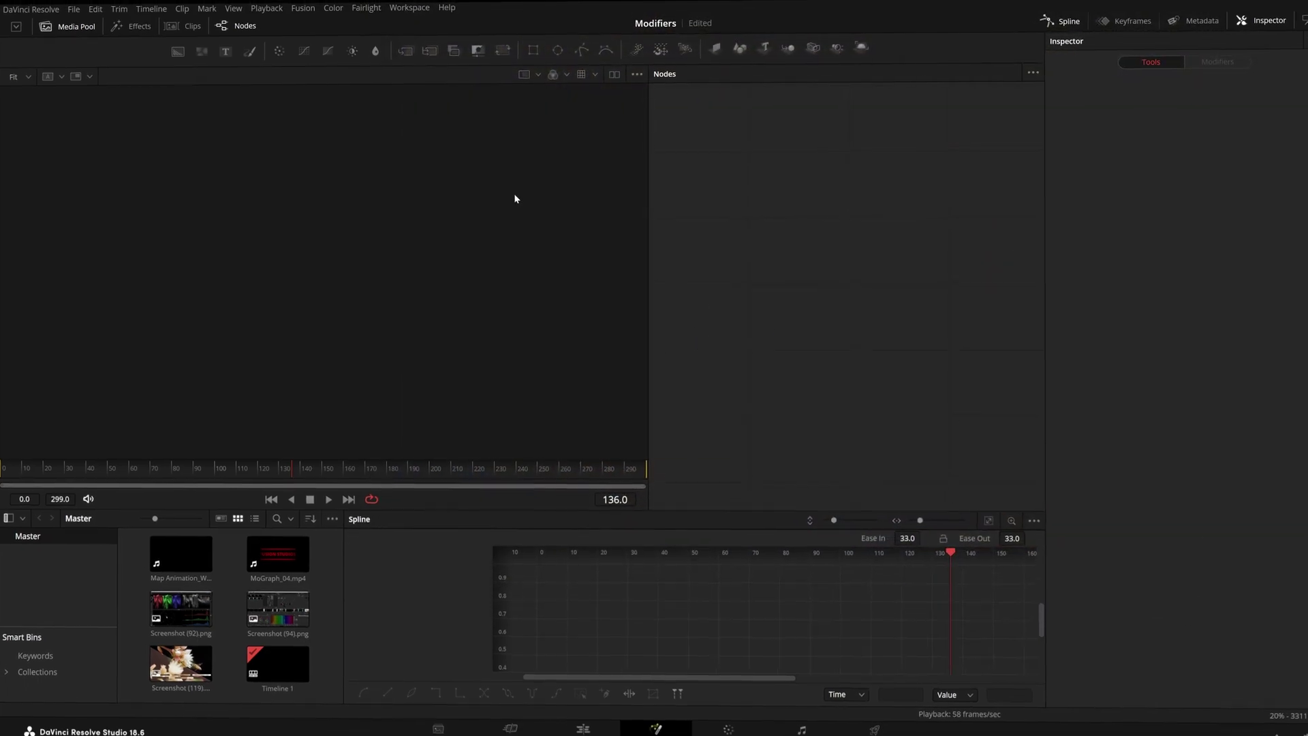
pyautogui.click(333, 140)
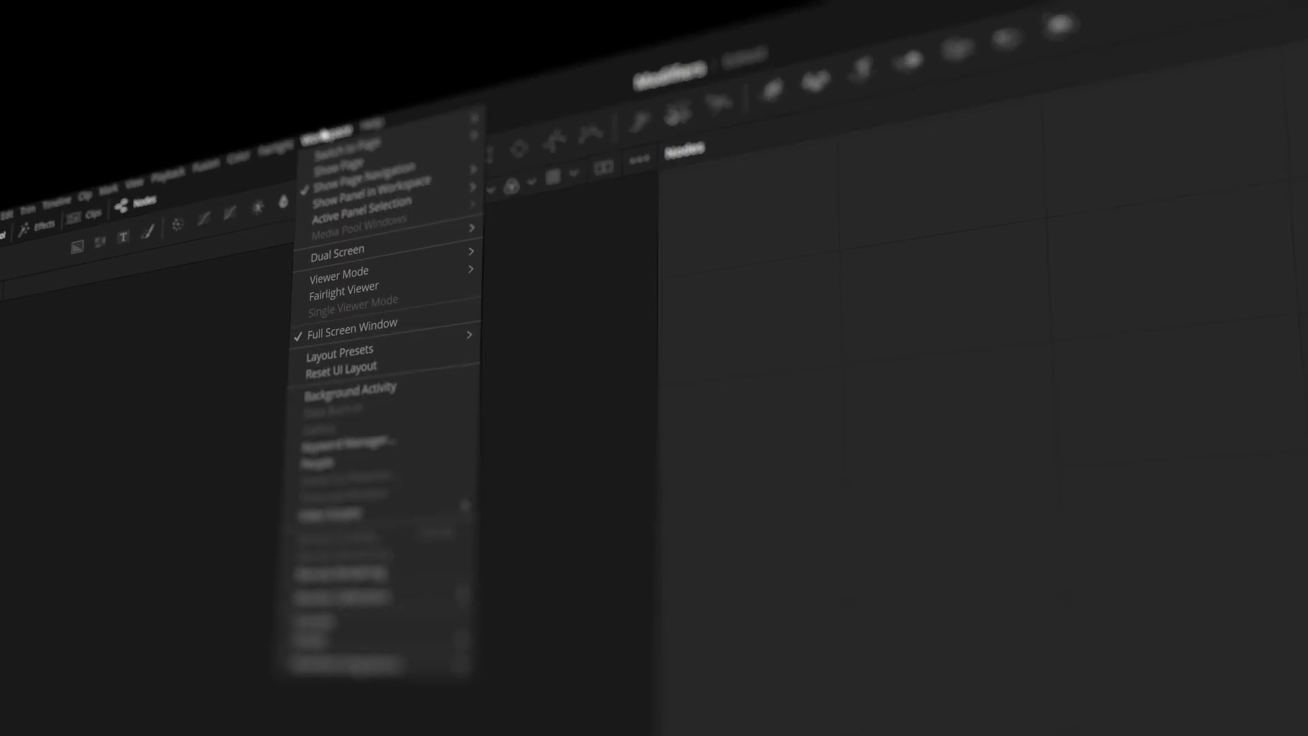
pyautogui.moveTo(382, 337)
pyautogui.moveTo(571, 359)
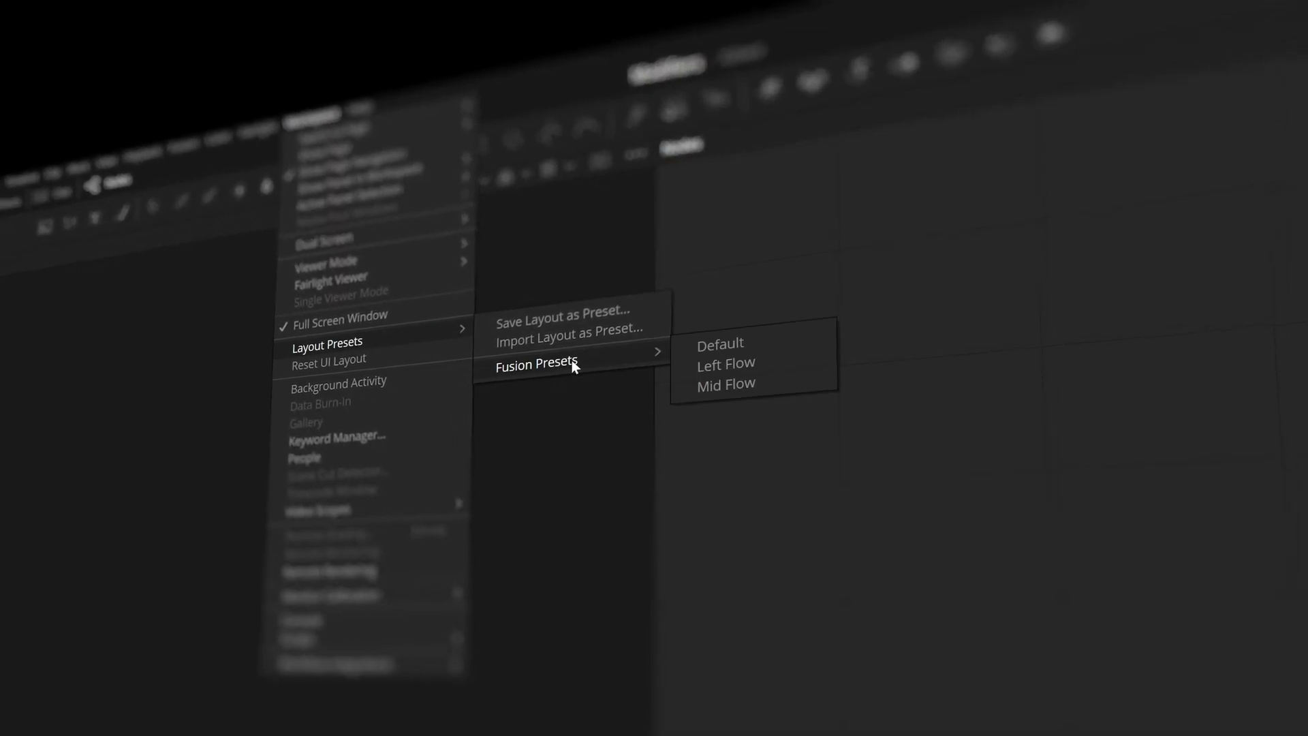
pyautogui.click(677, 391)
# Check where the Fusion toolbar can be shown and which toolbar customization options it offers.
pyautogui.click(155, 121)
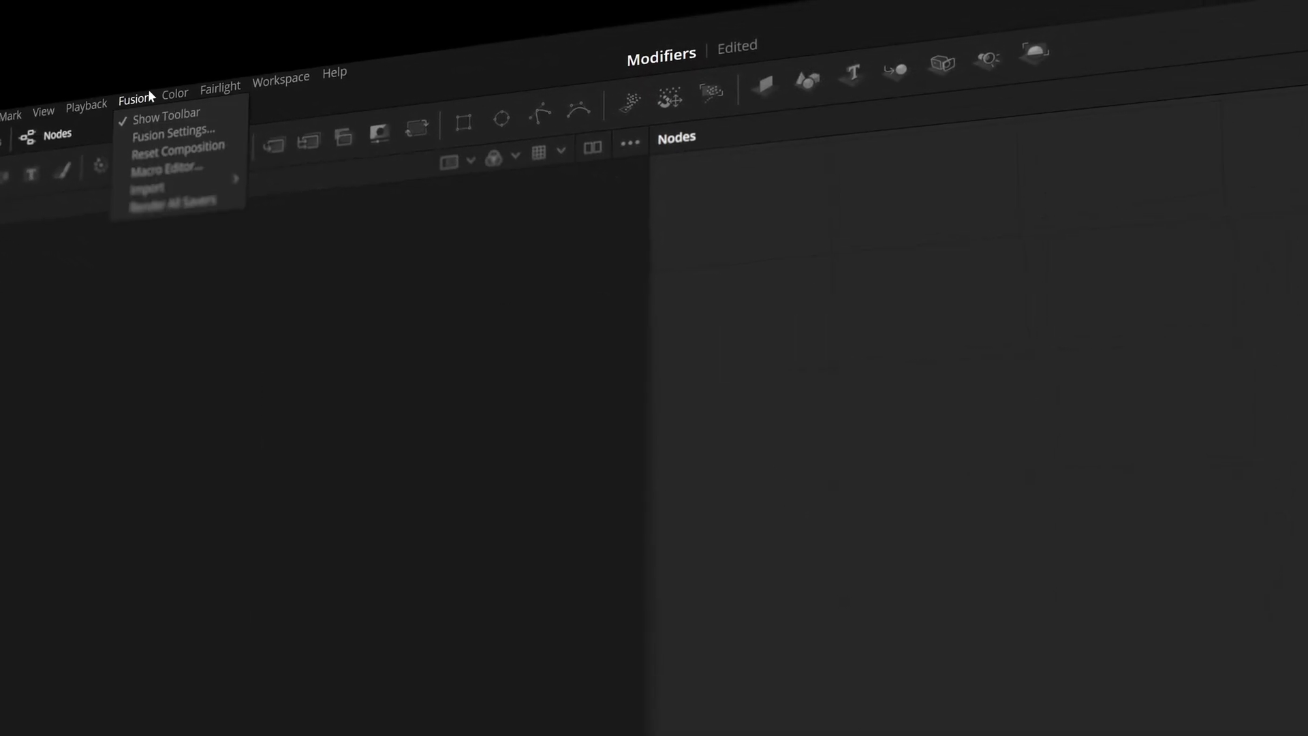
pyautogui.rightClick(1090, 68)
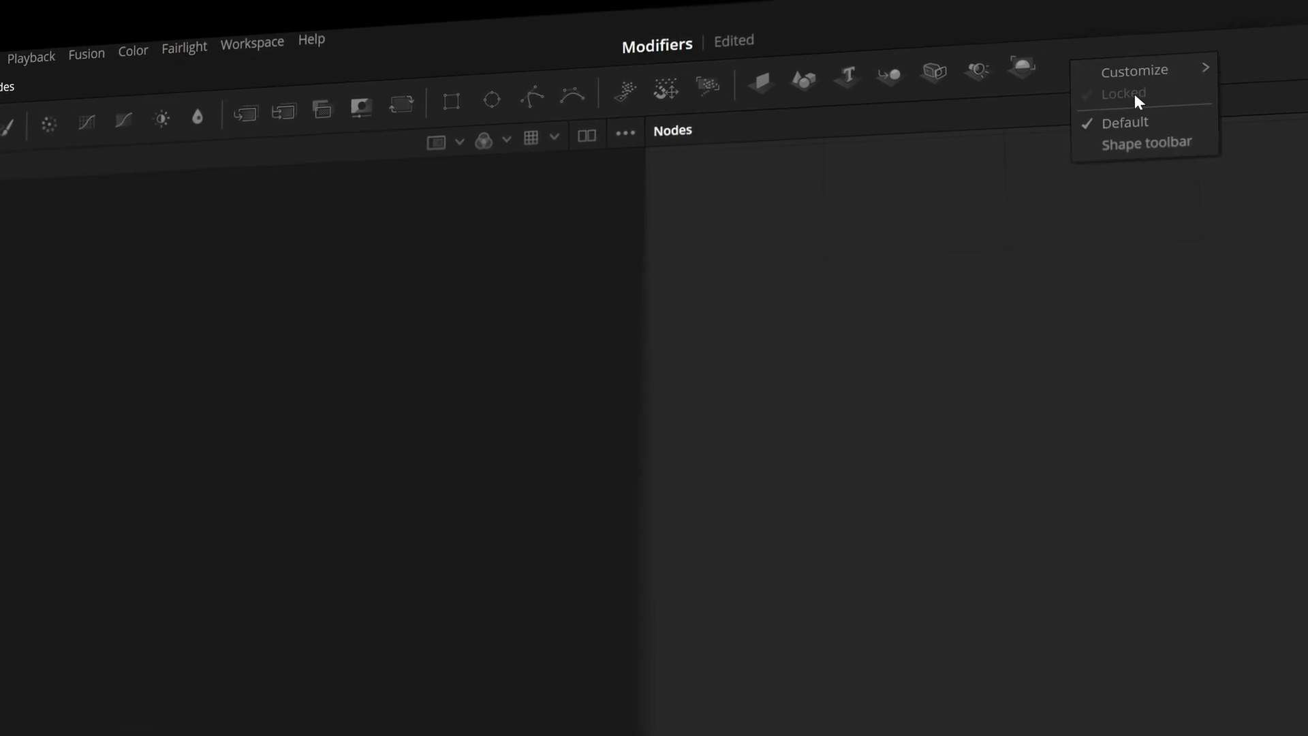
pyautogui.click(1056, 362)
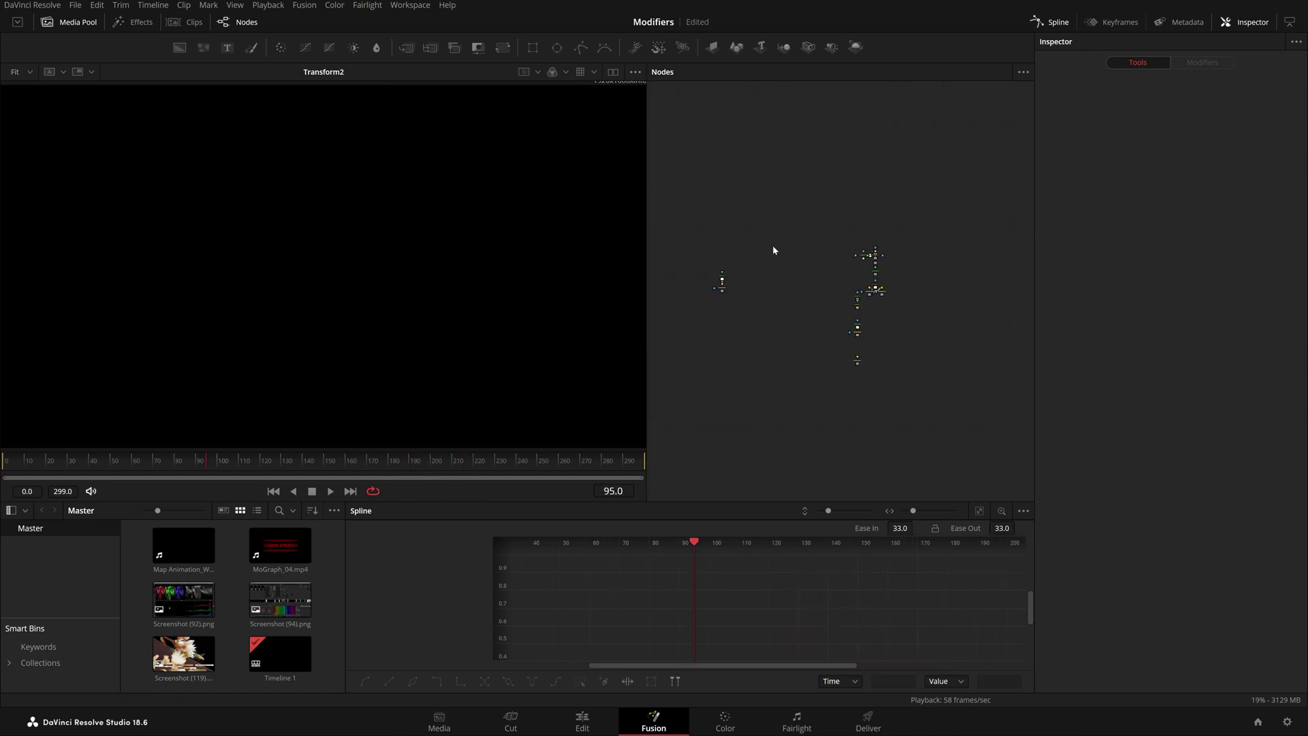
# Select the Transform2 node and examine its animated path in the viewer and spline graph.
pyautogui.click(721, 292)
pyautogui.moveTo(722, 288); pyautogui.dragTo(839, 283)
pyautogui.scroll(3, 882, 313)
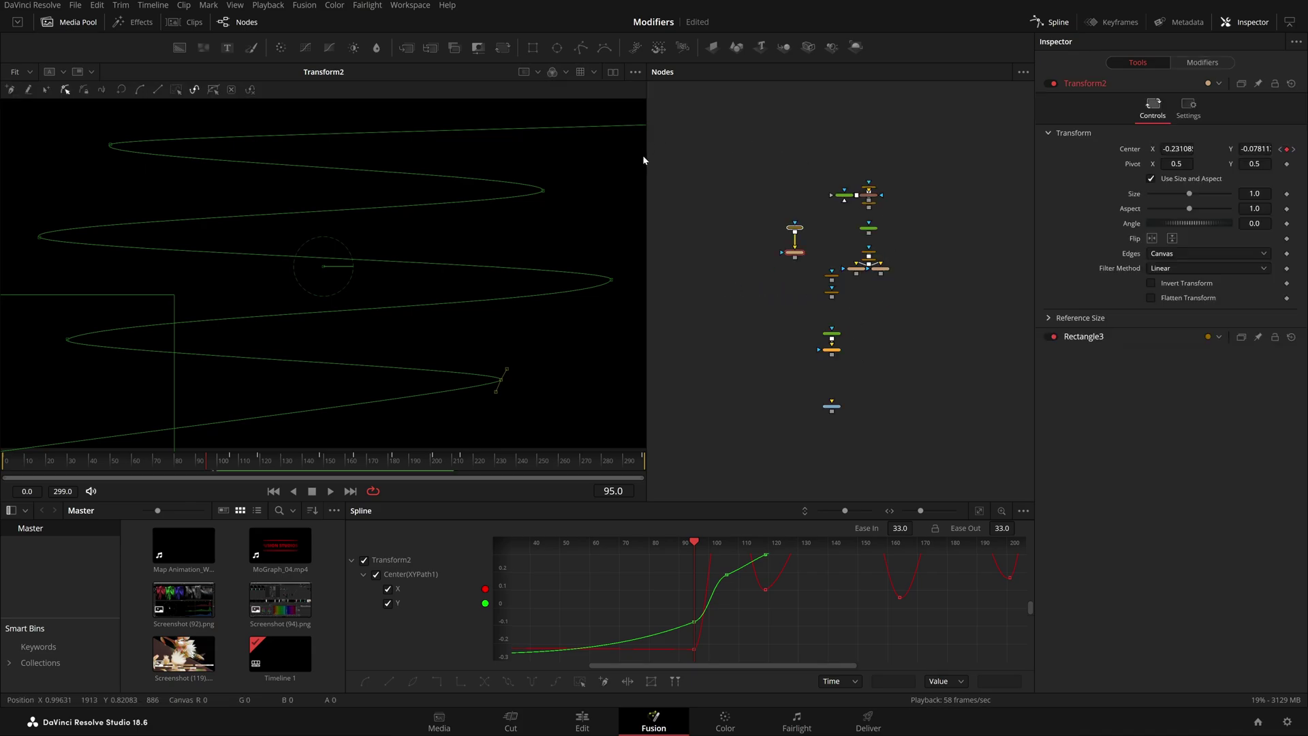
pyautogui.click(867, 358)
pyautogui.scroll(3, 842, 346)
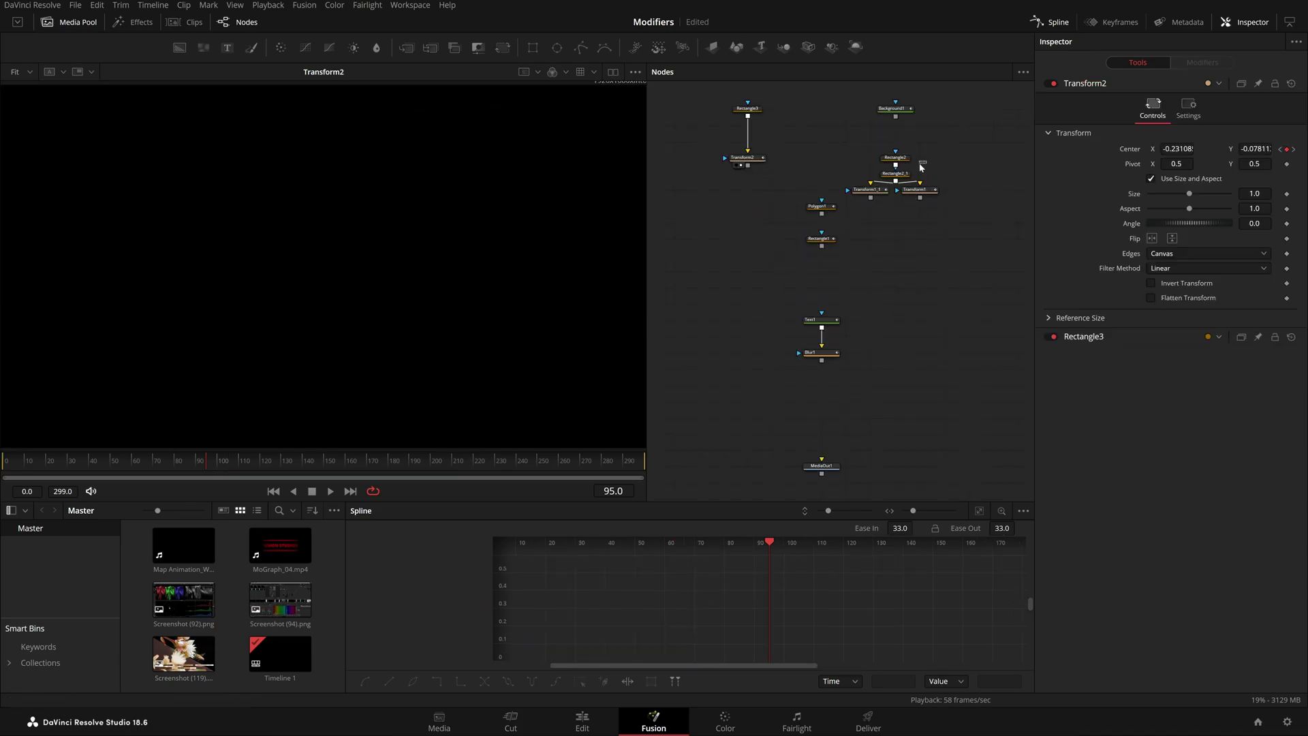
# Move the stacked Rectangle2 and Rectangle2_1 nodes up a little and scrub through Transform1_1 in the viewer.
pyautogui.moveTo(896, 176); pyautogui.dragTo(895, 177)
pyautogui.moveTo(896, 174); pyautogui.dragTo(349, 353)
pyautogui.click(914, 214)
pyautogui.moveTo(270, 468); pyautogui.dragTo(490, 466)
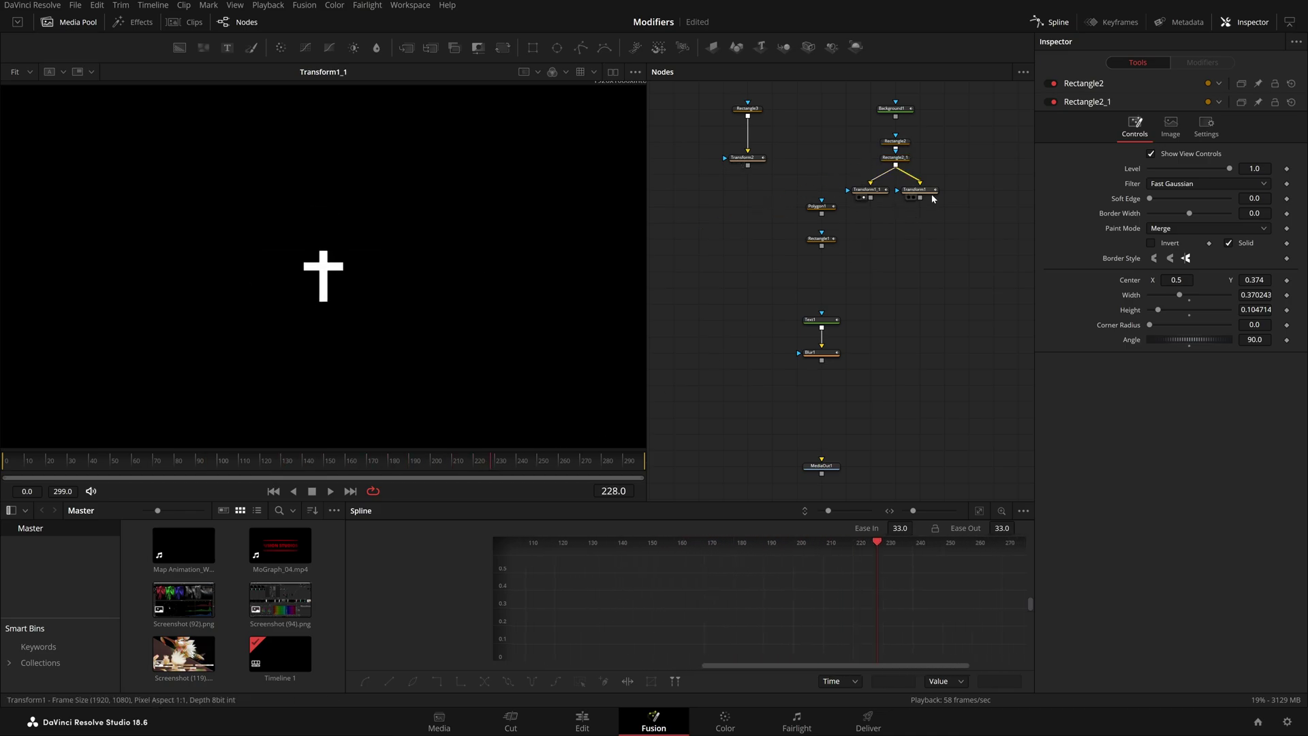
# Preview the Transform1 and Blur1 nodes in the viewer, scrubbing through each animation.
pyautogui.moveTo(928, 191); pyautogui.dragTo(441, 254)
pyautogui.moveTo(307, 462); pyautogui.dragTo(403, 480)
pyautogui.moveTo(780, 427); pyautogui.dragTo(1079, 375)
pyautogui.scroll(3, 692, 347)
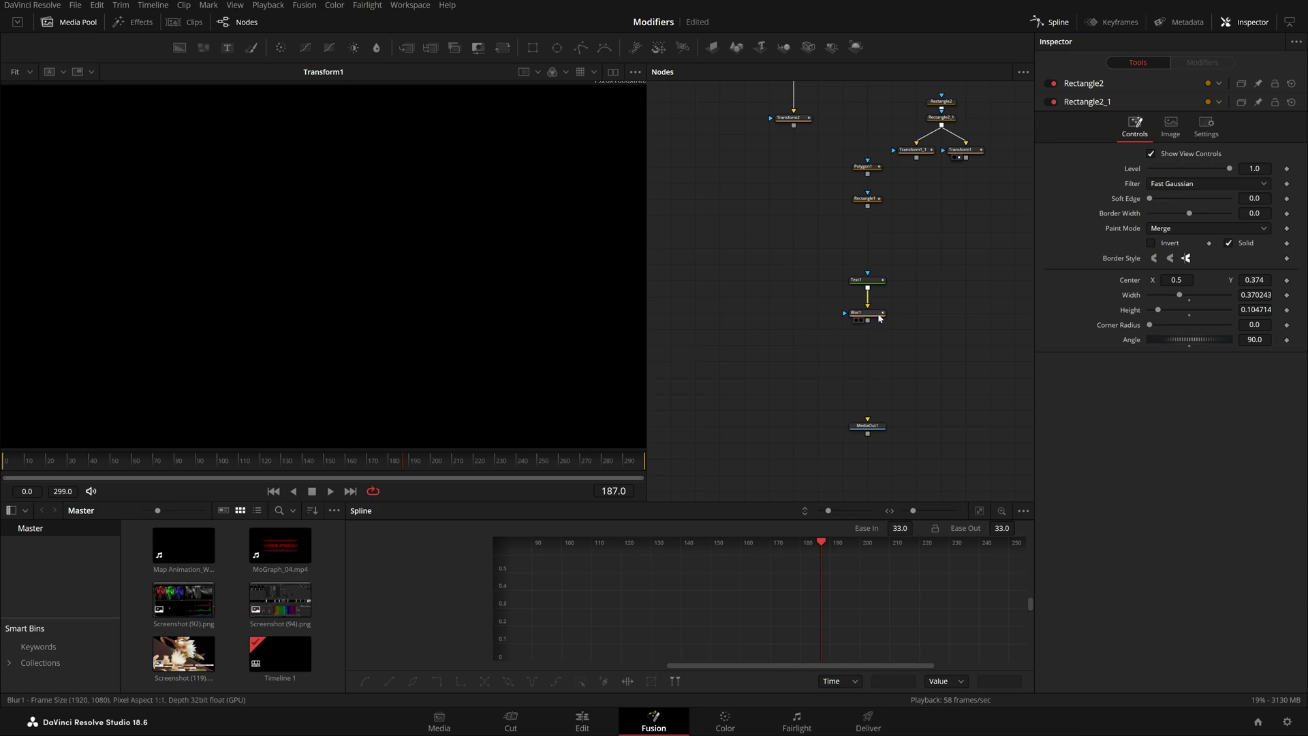
pyautogui.moveTo(866, 314); pyautogui.dragTo(267, 332)
pyautogui.moveTo(247, 463); pyautogui.dragTo(360, 501)
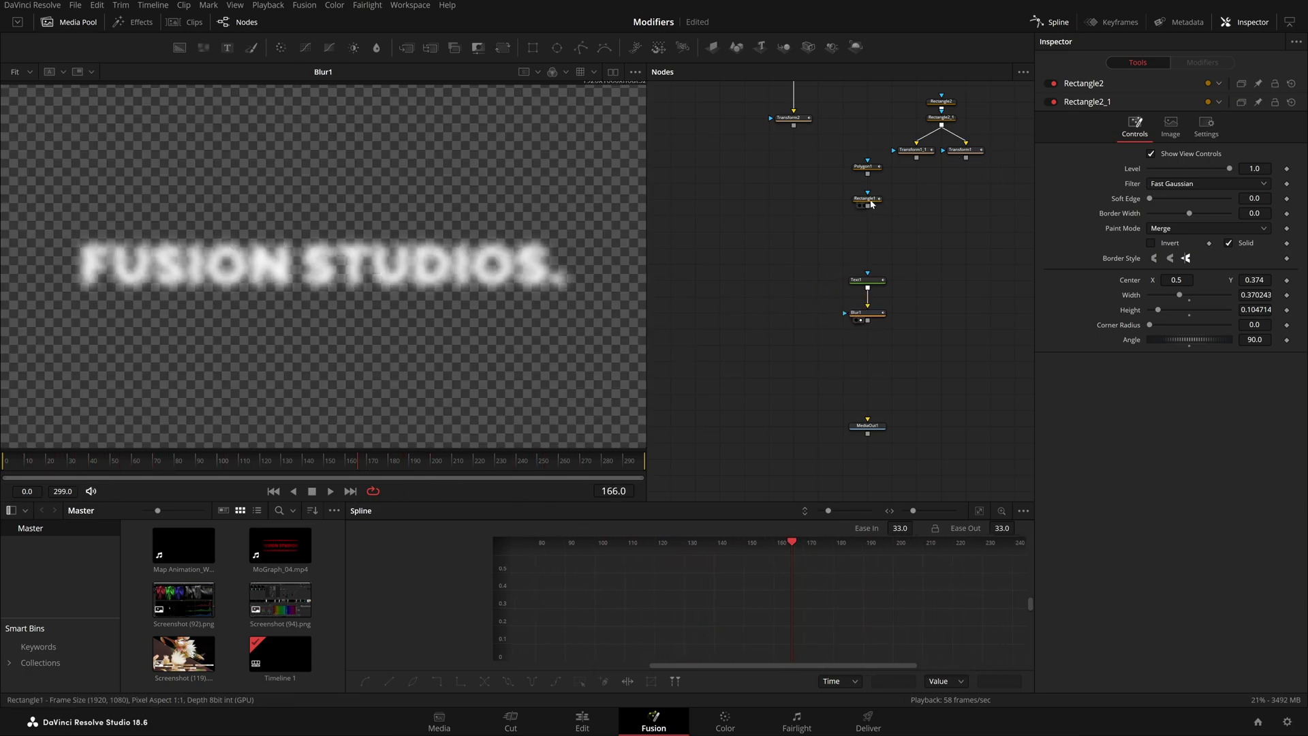
# View the Rectangle1 node, examine its motion path, and scrub through its movement along the path.
pyautogui.moveTo(867, 199); pyautogui.dragTo(257, 397)
pyautogui.moveTo(198, 462); pyautogui.dragTo(391, 463)
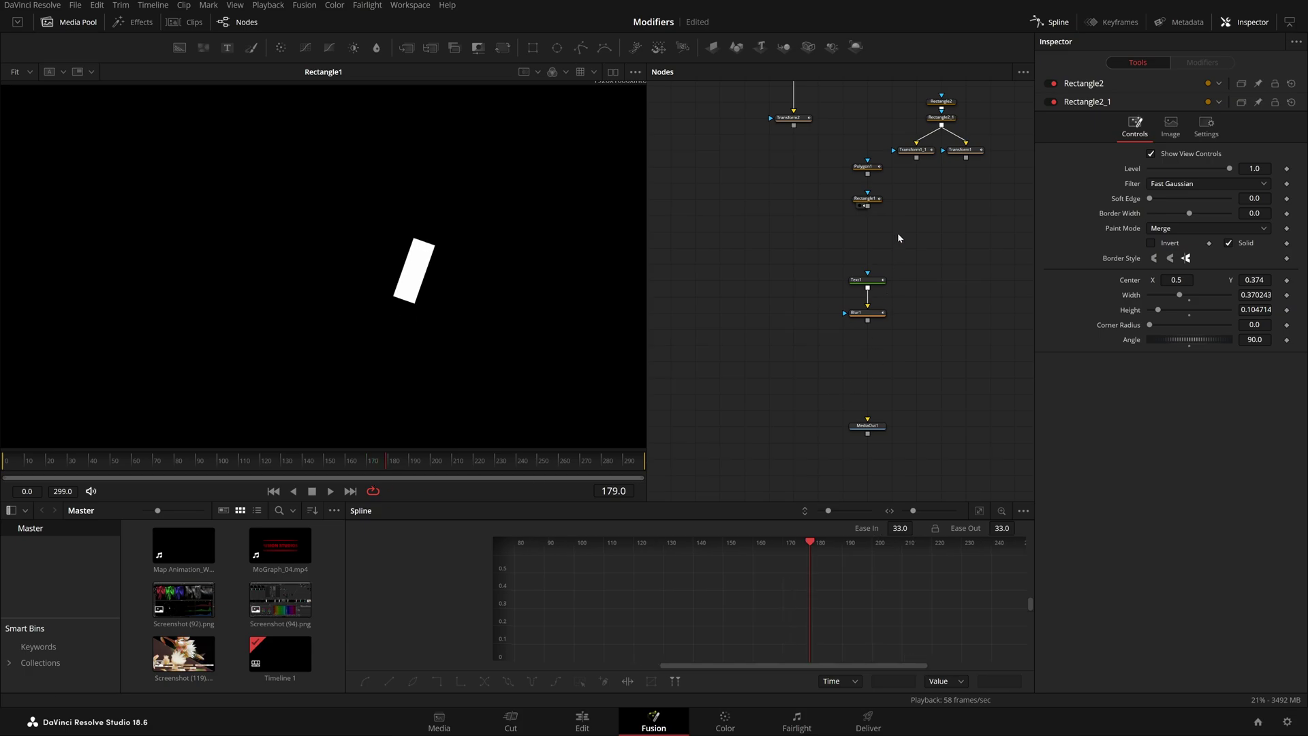
pyautogui.click(867, 197)
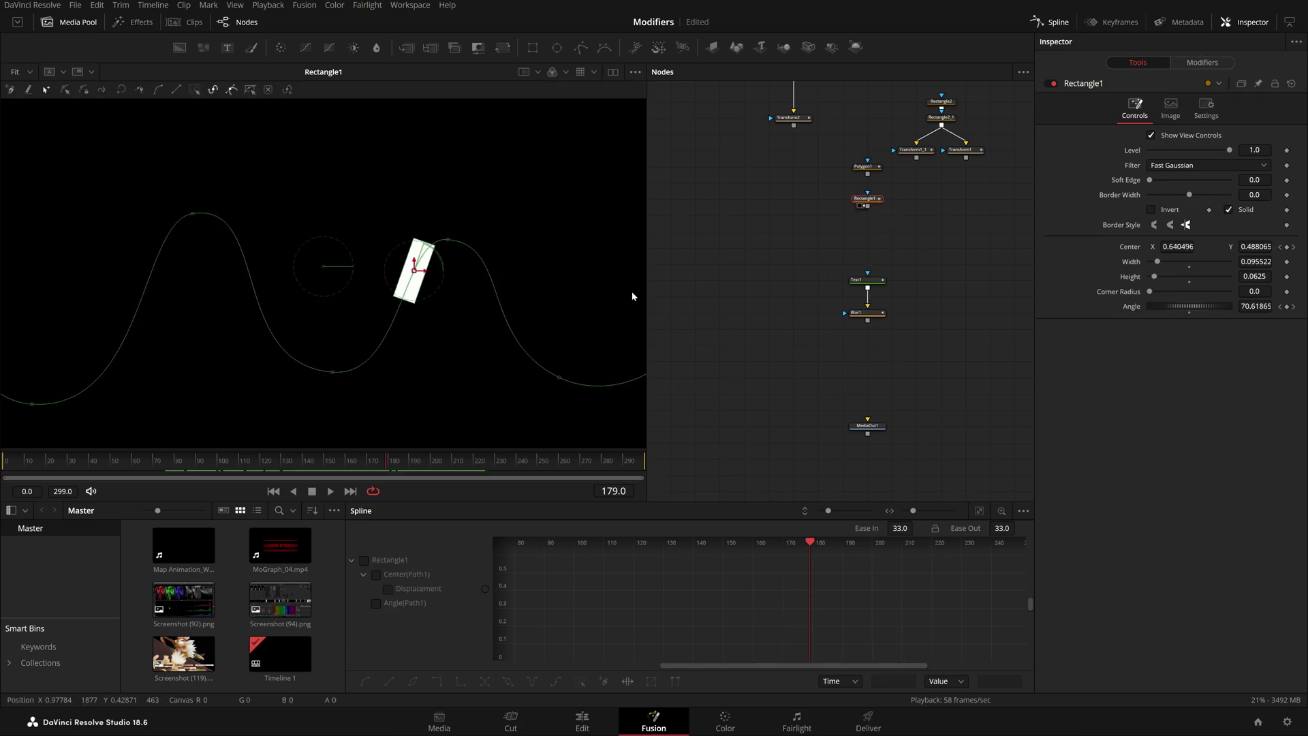
pyautogui.moveTo(385, 463); pyautogui.dragTo(64, 464)
pyautogui.moveTo(77, 525); pyautogui.dragTo(390, 546)
pyautogui.click(797, 316)
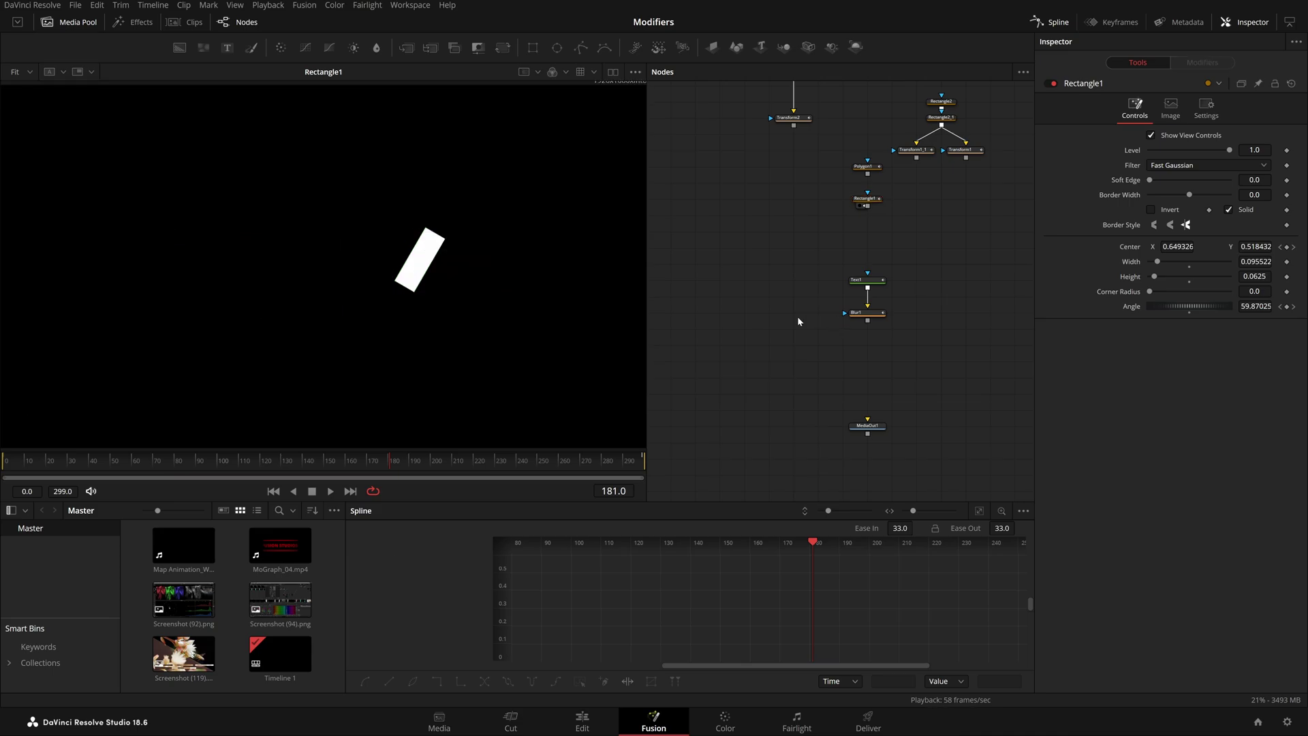
# Add a Background node in an empty area of the node graph and set its type to Gradient.
pyautogui.moveTo(701, 333); pyautogui.dragTo(976, 325)
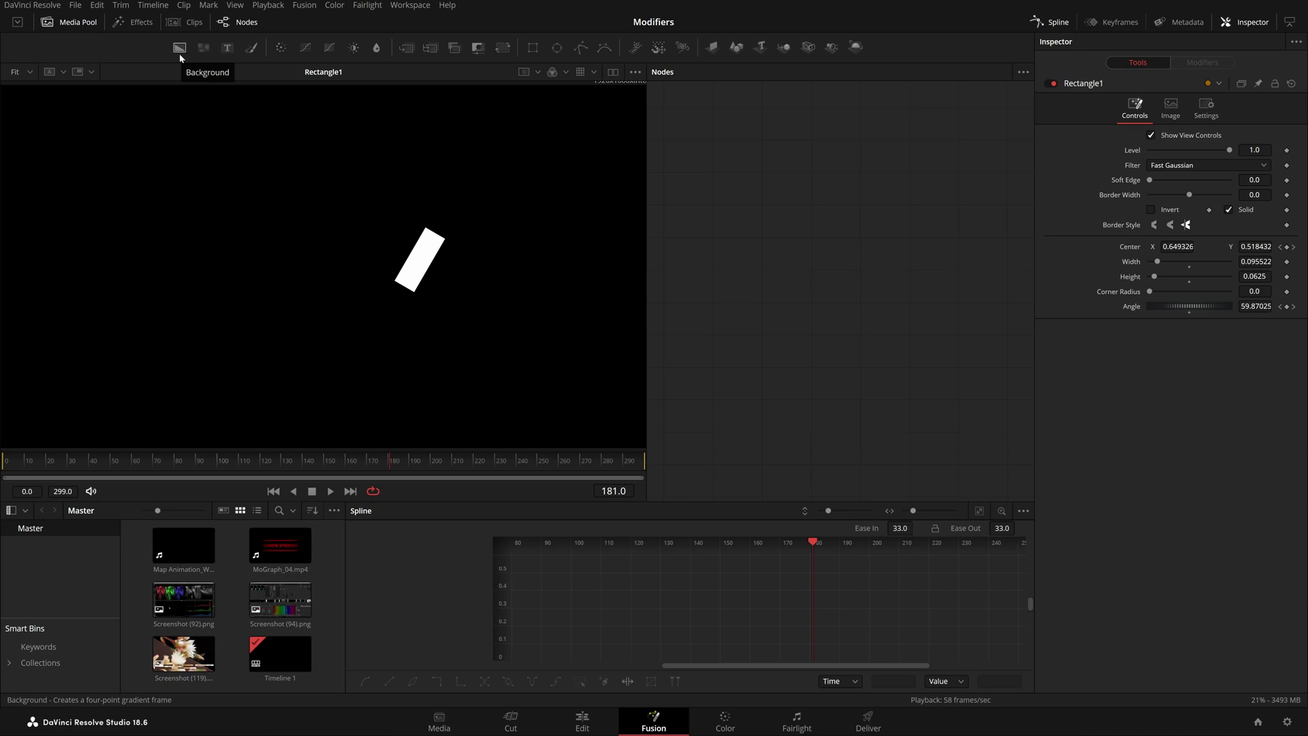
pyautogui.moveTo(180, 49); pyautogui.dragTo(871, 276)
pyautogui.click(1188, 170)
pyautogui.click(1175, 235)
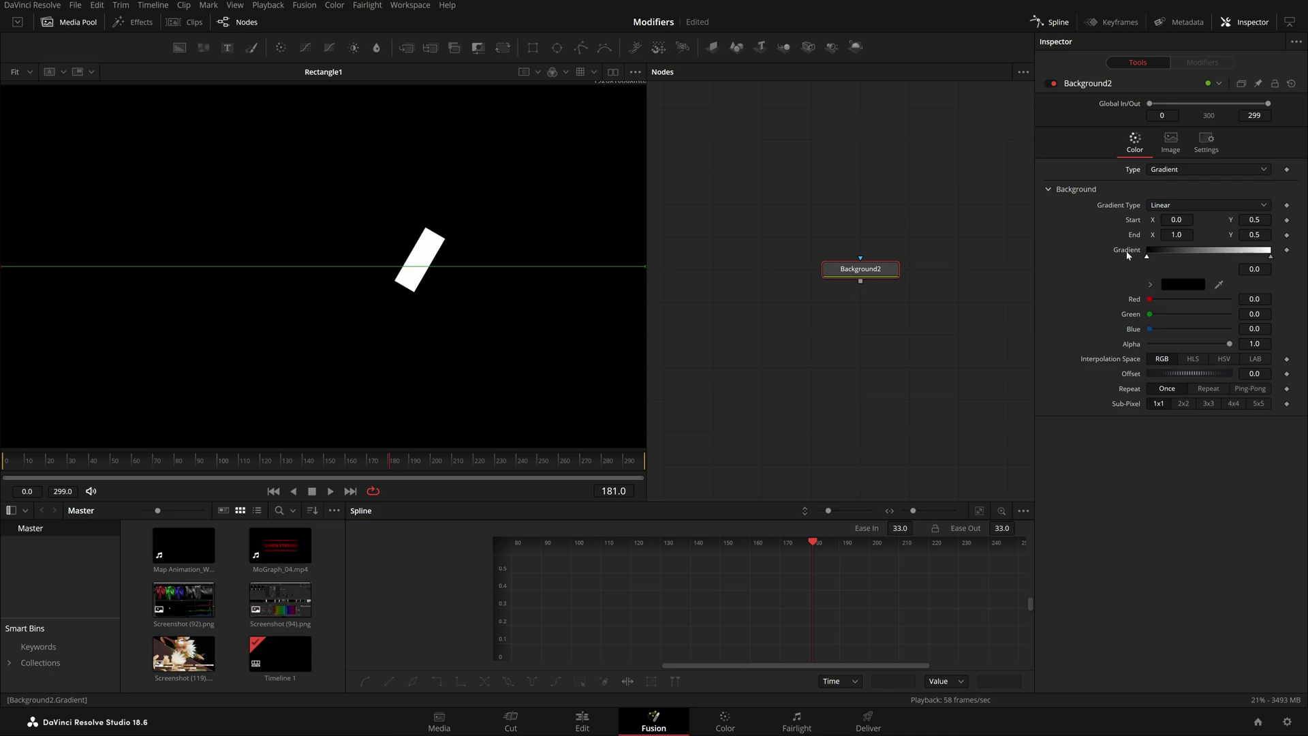
# Apply the From Image modifier to the background's Gradient parameter and open the modifier's settings.
pyautogui.rightClick(1128, 255)
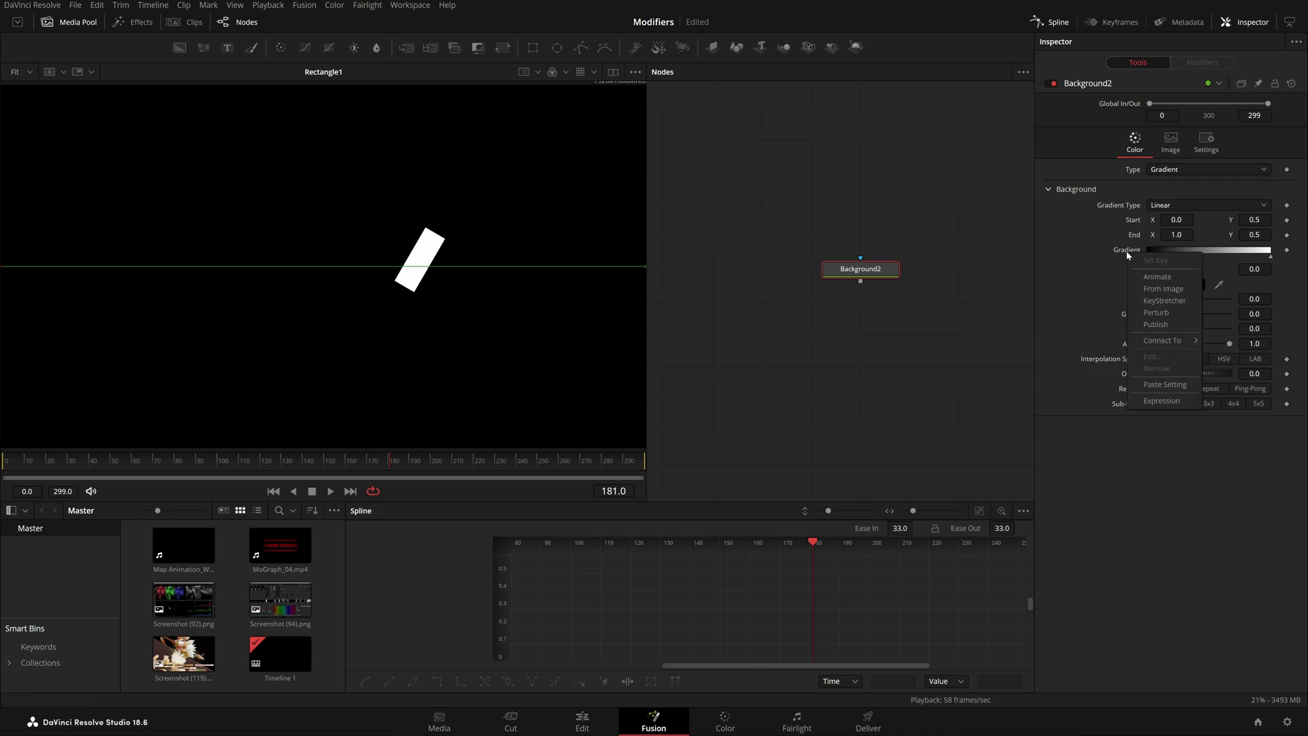
pyautogui.click(1165, 289)
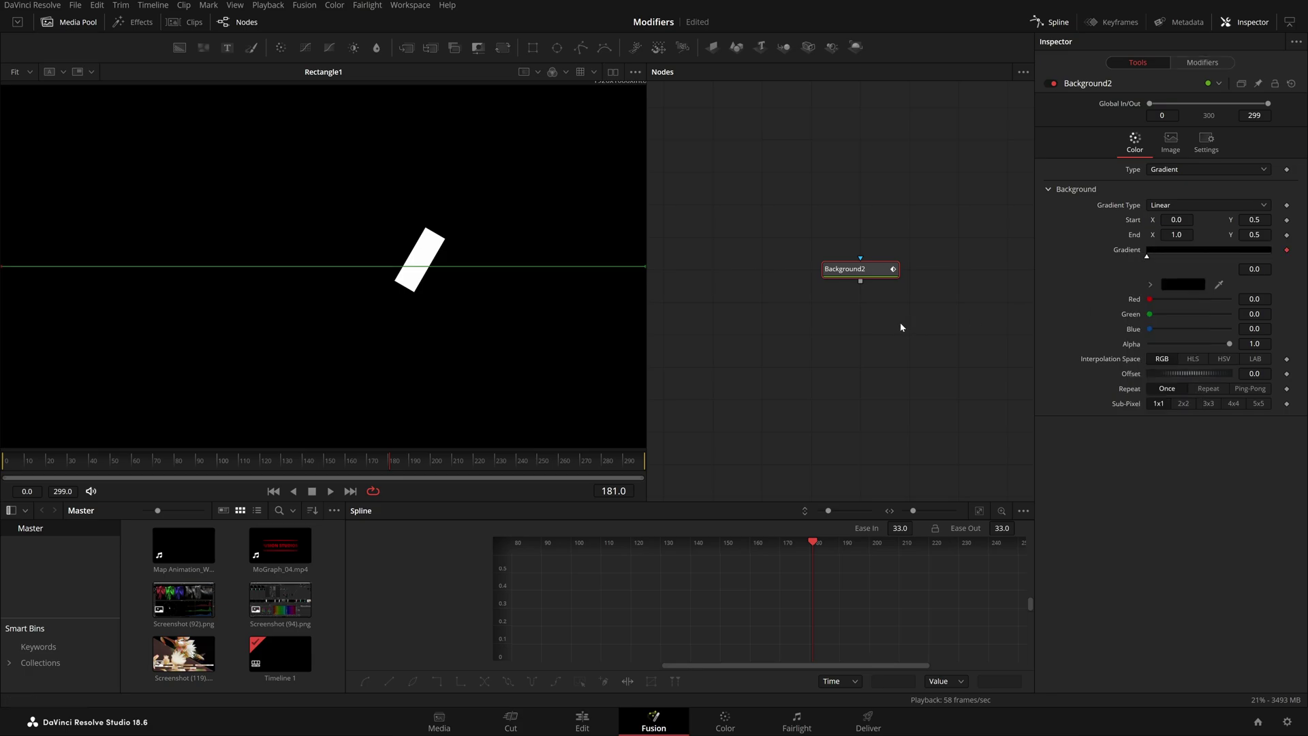
pyautogui.click(1198, 64)
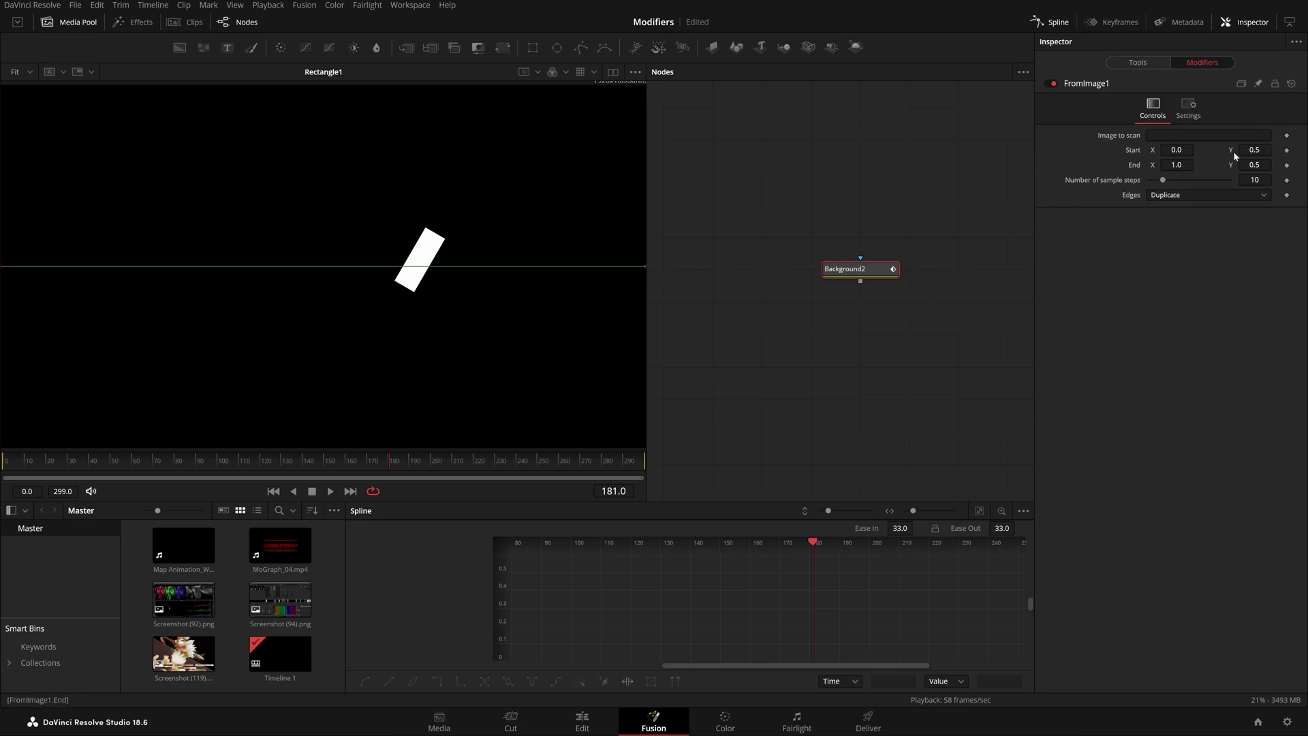
# Display the Background2 node in the viewer and return to its From Image modifier settings.
pyautogui.click(850, 189)
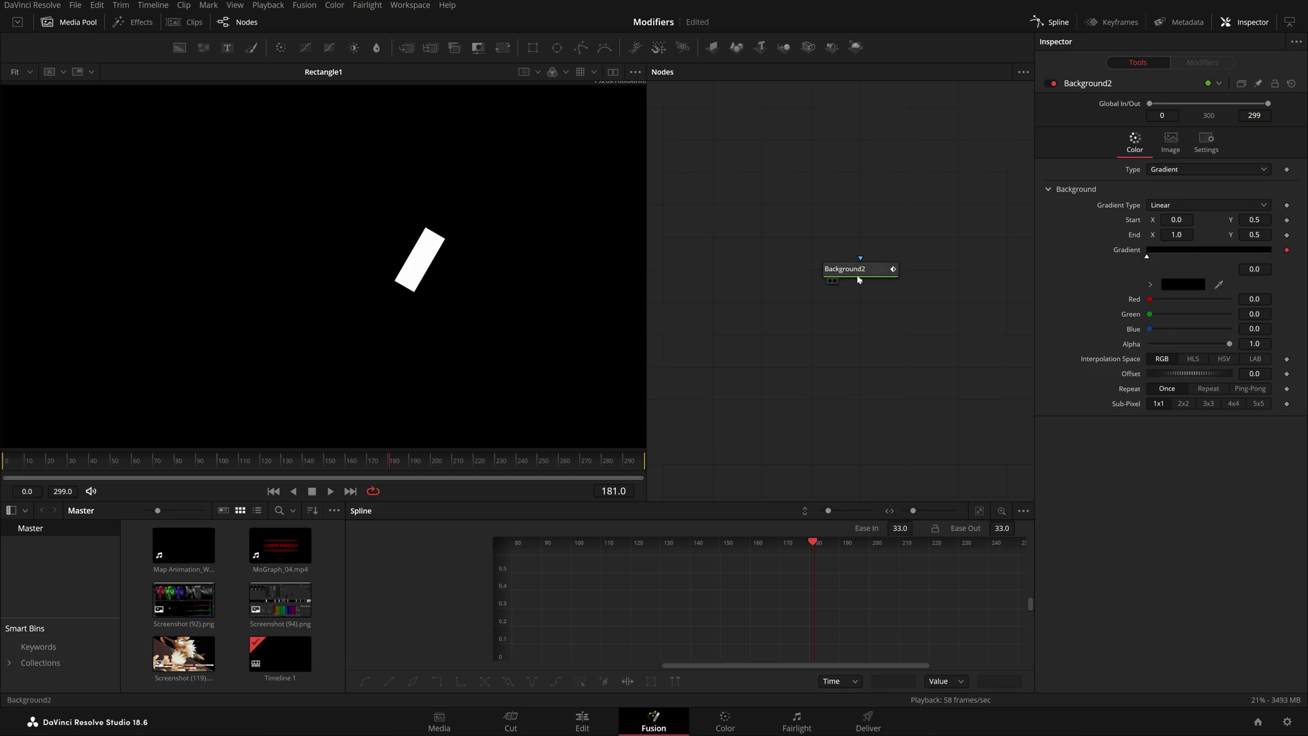
pyautogui.click(834, 280)
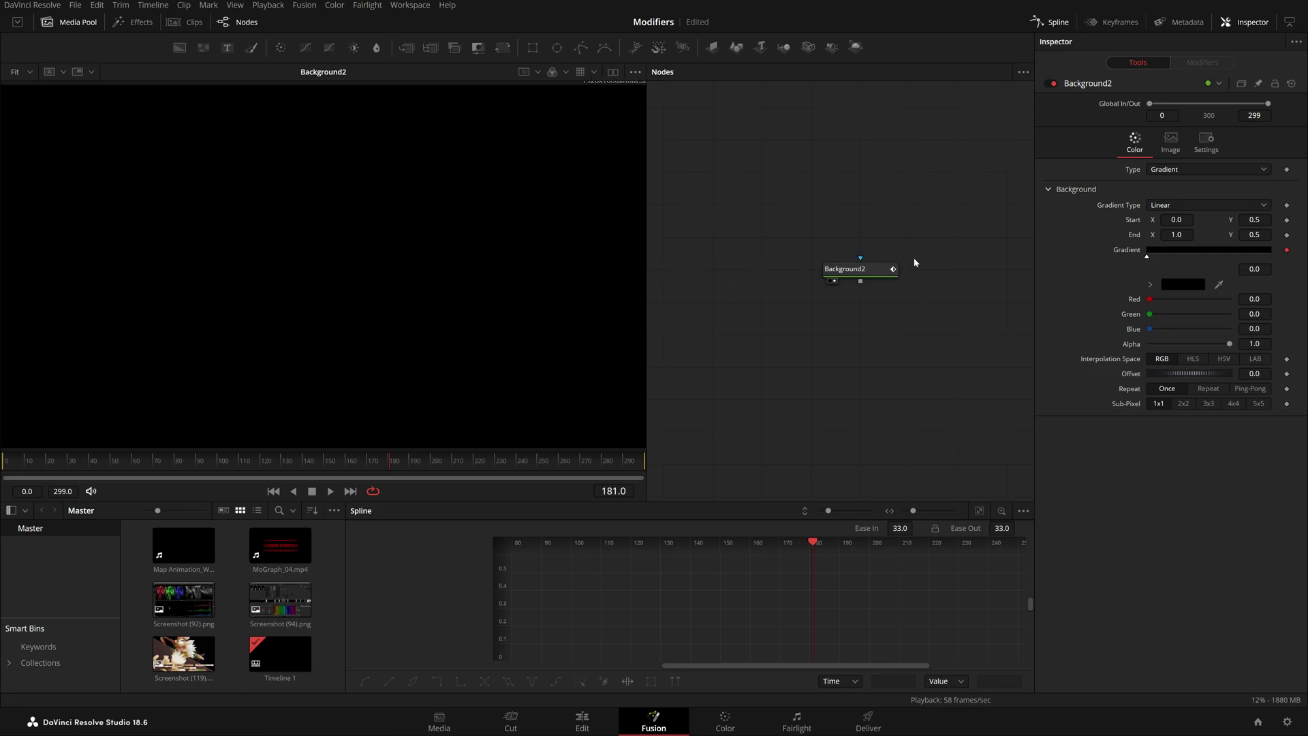
pyautogui.click(856, 276)
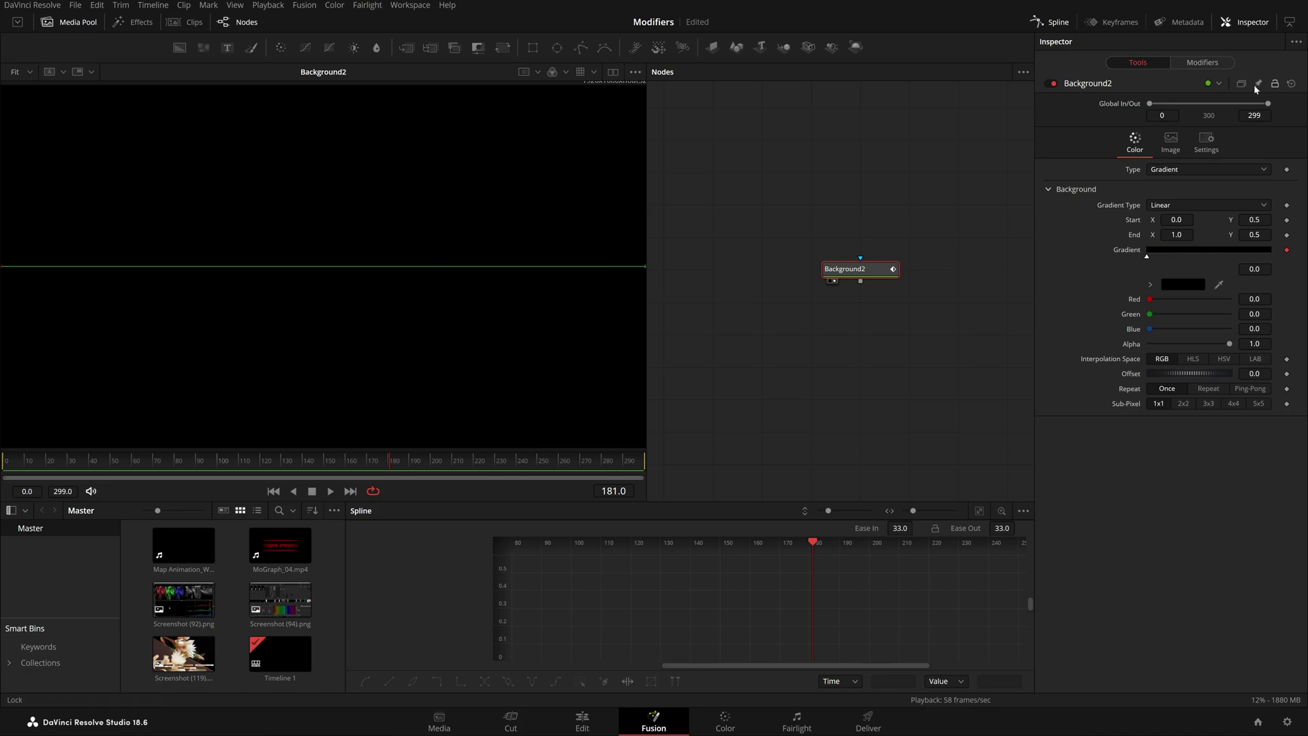
pyautogui.click(1216, 63)
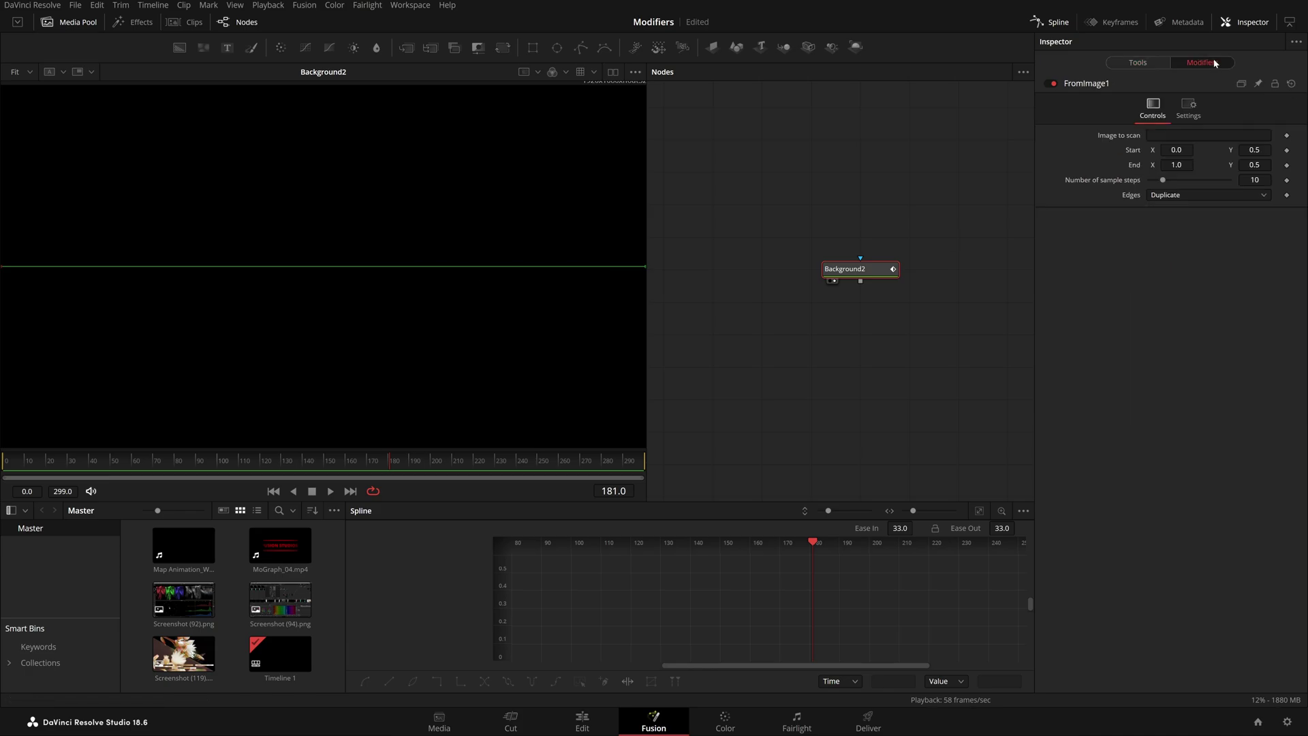
pyautogui.click(1209, 135)
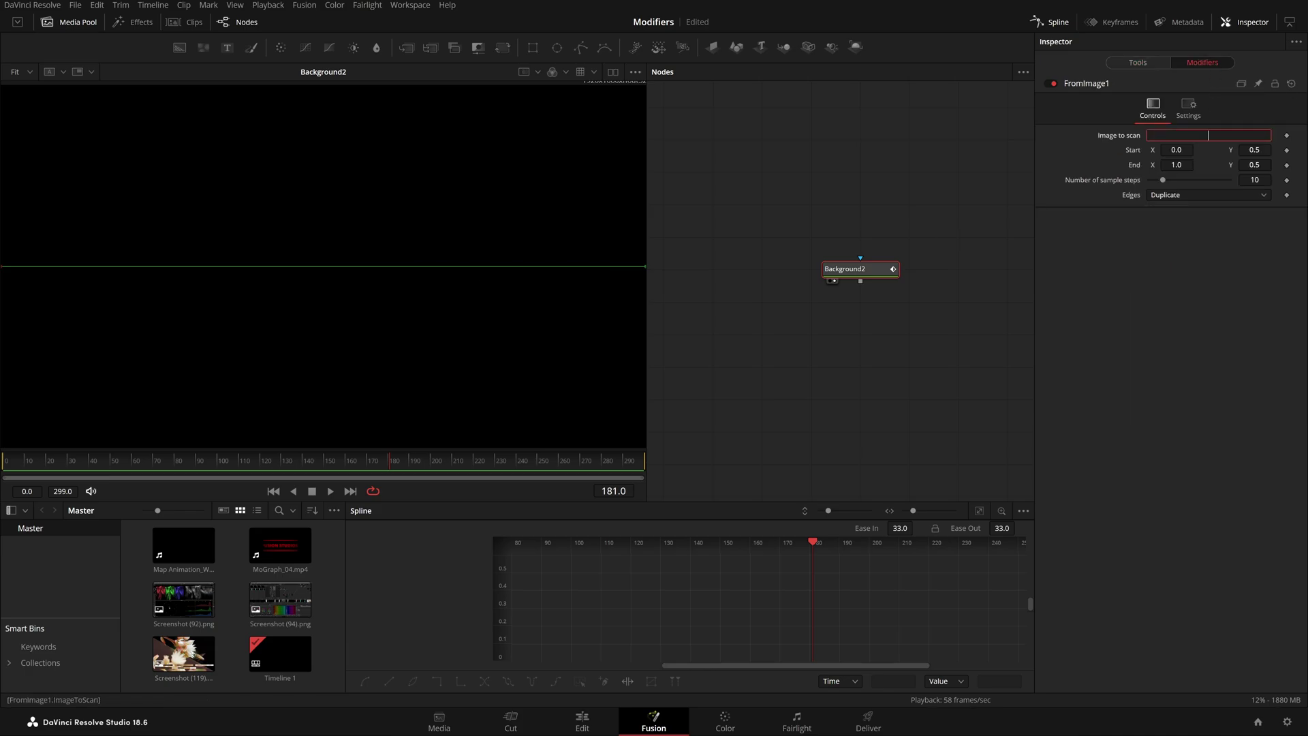
pyautogui.press('Tab')
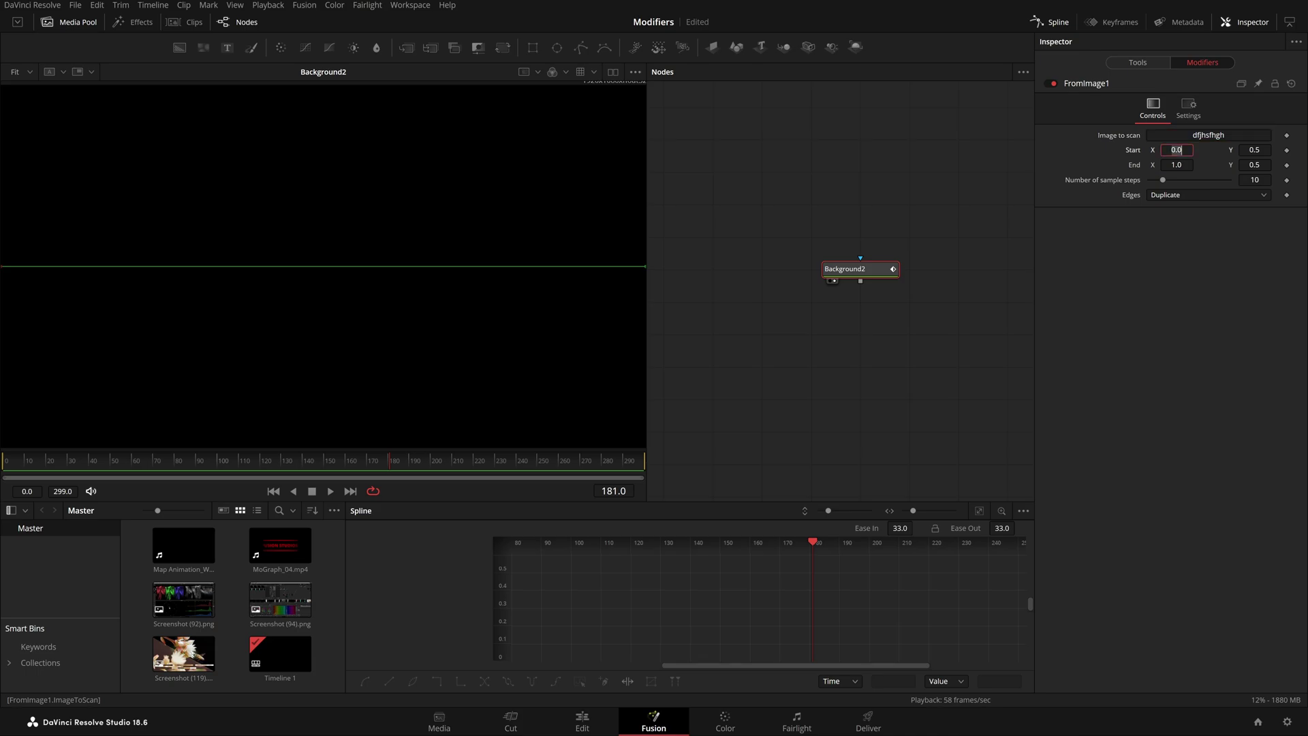
pyautogui.click(1208, 135)
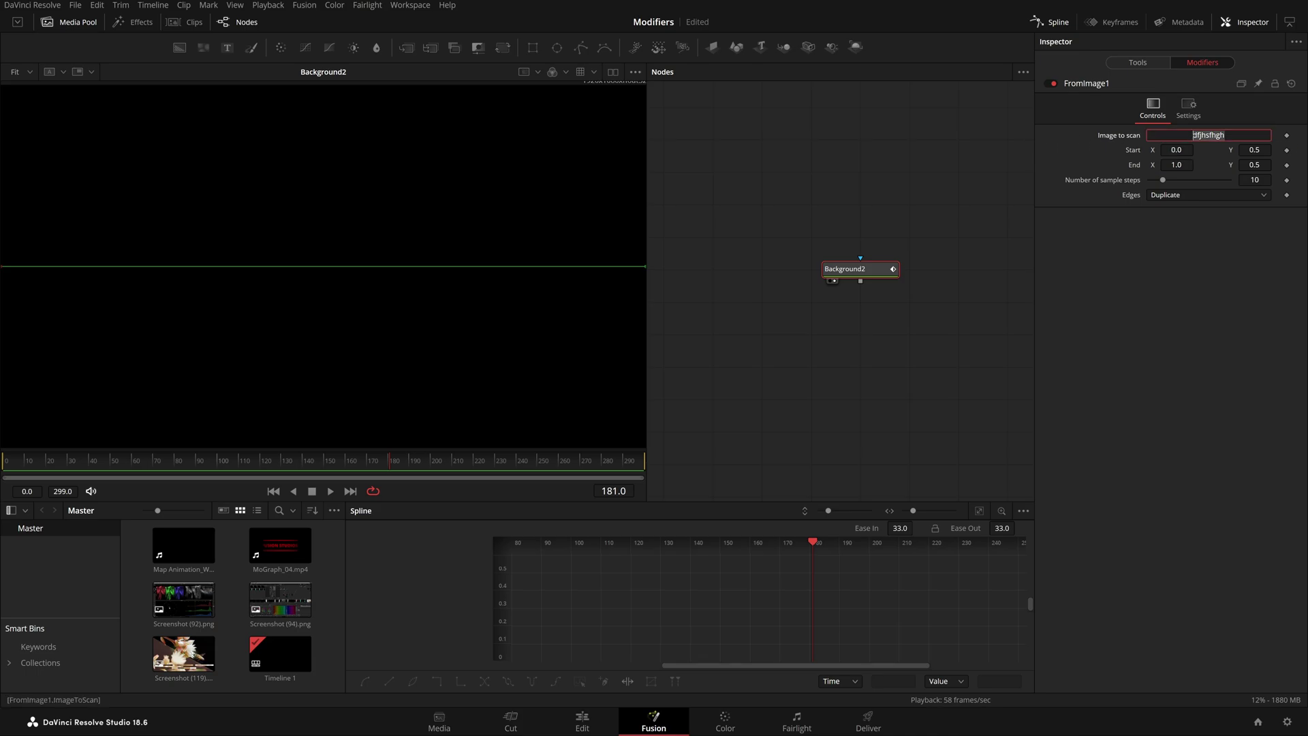
pyautogui.press('BackSpace')
pyautogui.press('Return')
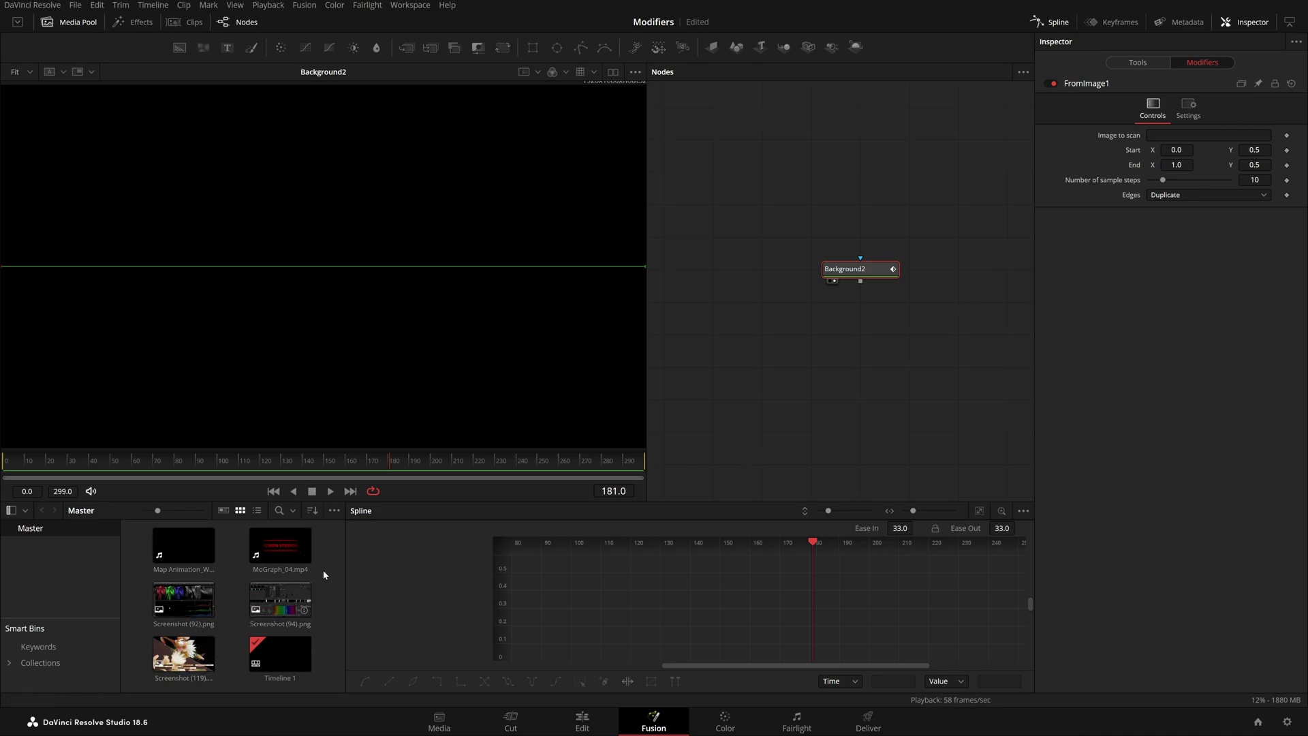
# Add the five media pool clips and images, excluding the timeline, to the node graph.
pyautogui.moveTo(331, 525); pyautogui.dragTo(183, 662)
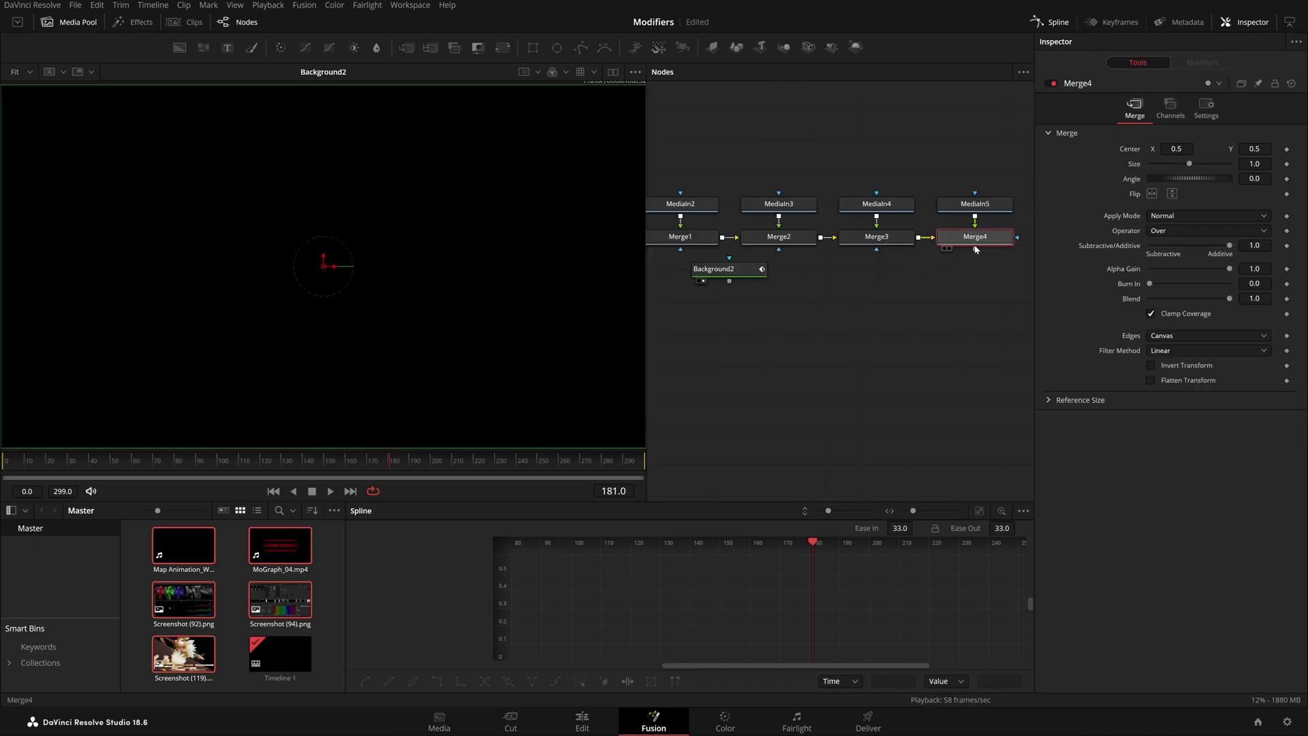
pyautogui.moveTo(979, 242)
pyautogui.mouseDown()
pyautogui.moveTo(992, 209)
pyautogui.moveTo(989, 242)
pyautogui.mouseUp()
pyautogui.click(841, 286)
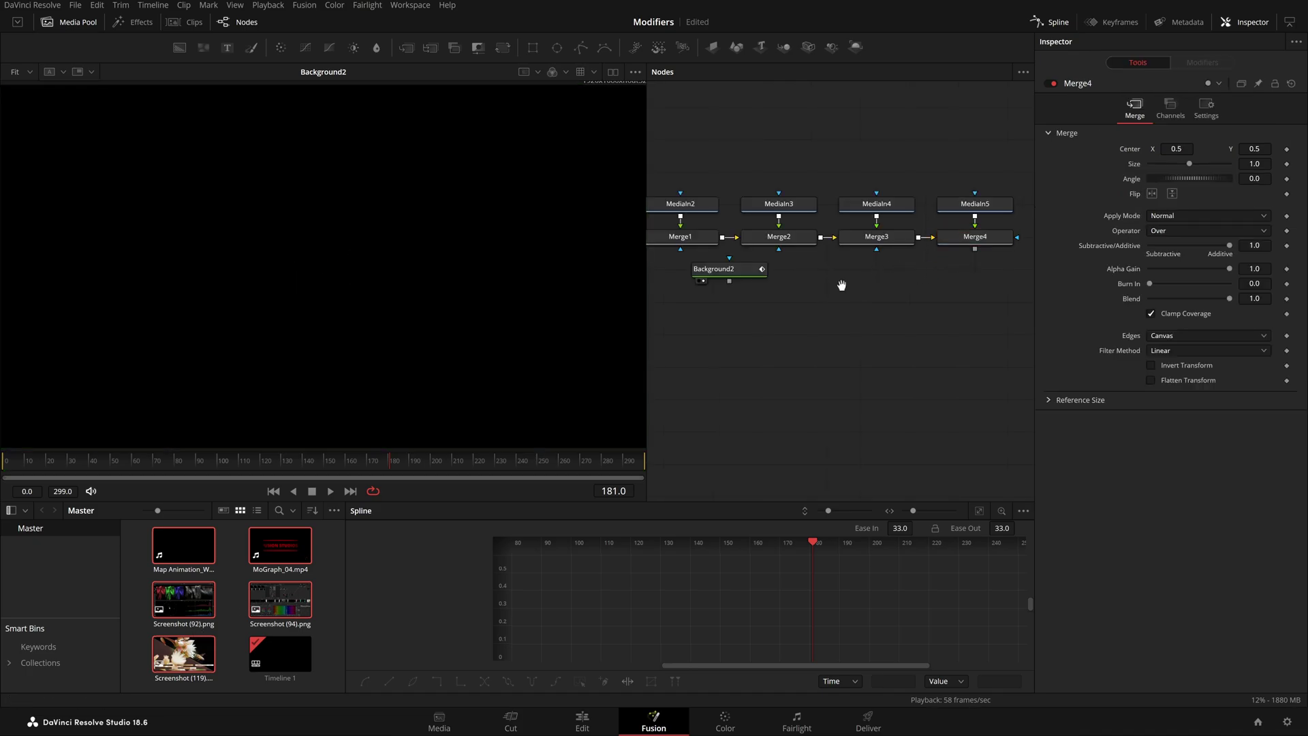
# Delete the four Merge nodes and arrange the five media nodes compactly in two rows above Background2.
pyautogui.moveTo(683, 284); pyautogui.dragTo(1013, 257)
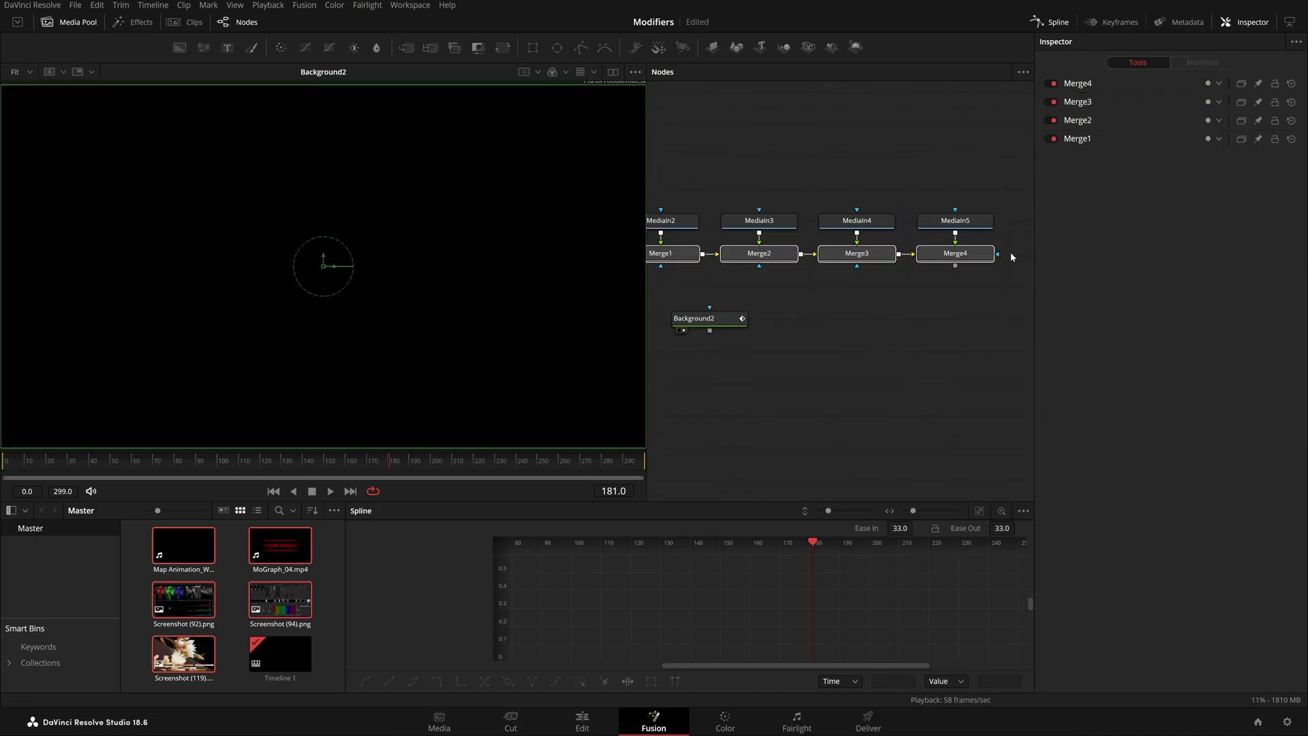
pyautogui.press('Delete')
pyautogui.moveTo(808, 222); pyautogui.dragTo(710, 260)
pyautogui.moveTo(903, 226); pyautogui.dragTo(805, 226)
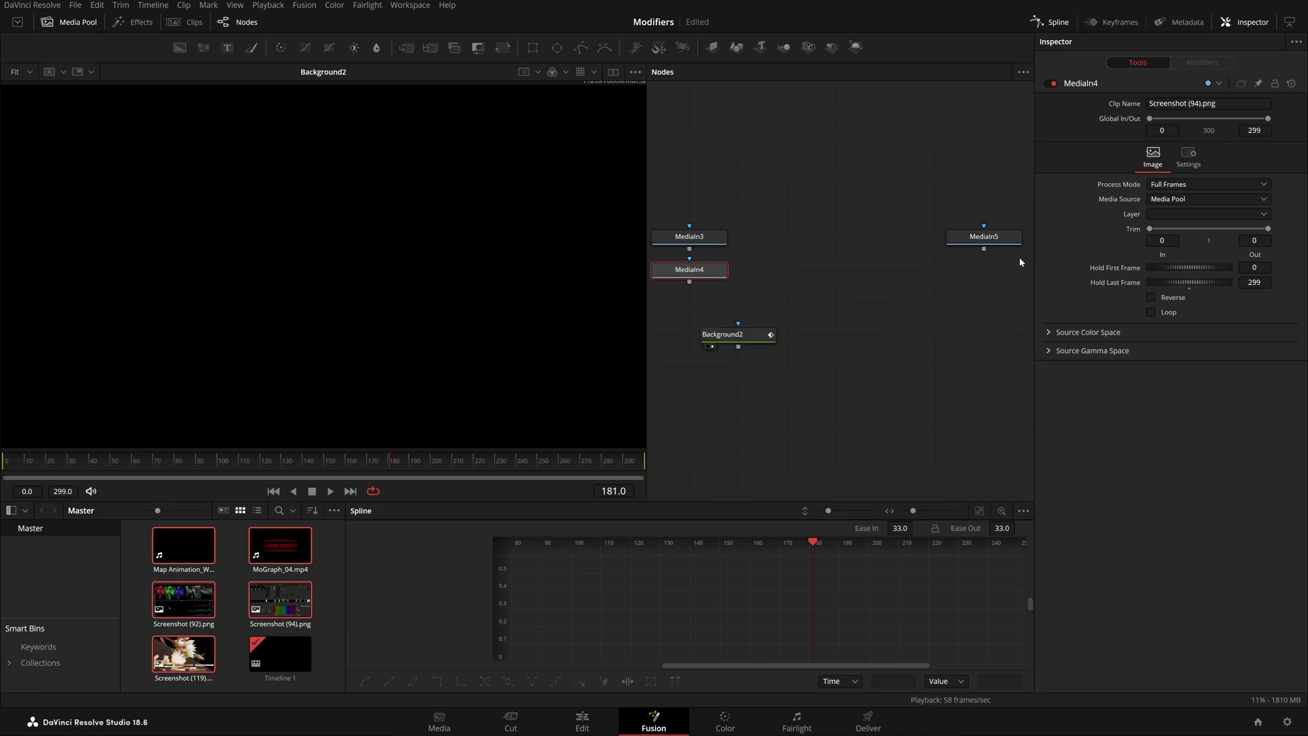
pyautogui.moveTo(966, 253); pyautogui.dragTo(930, 217)
pyautogui.click(709, 246)
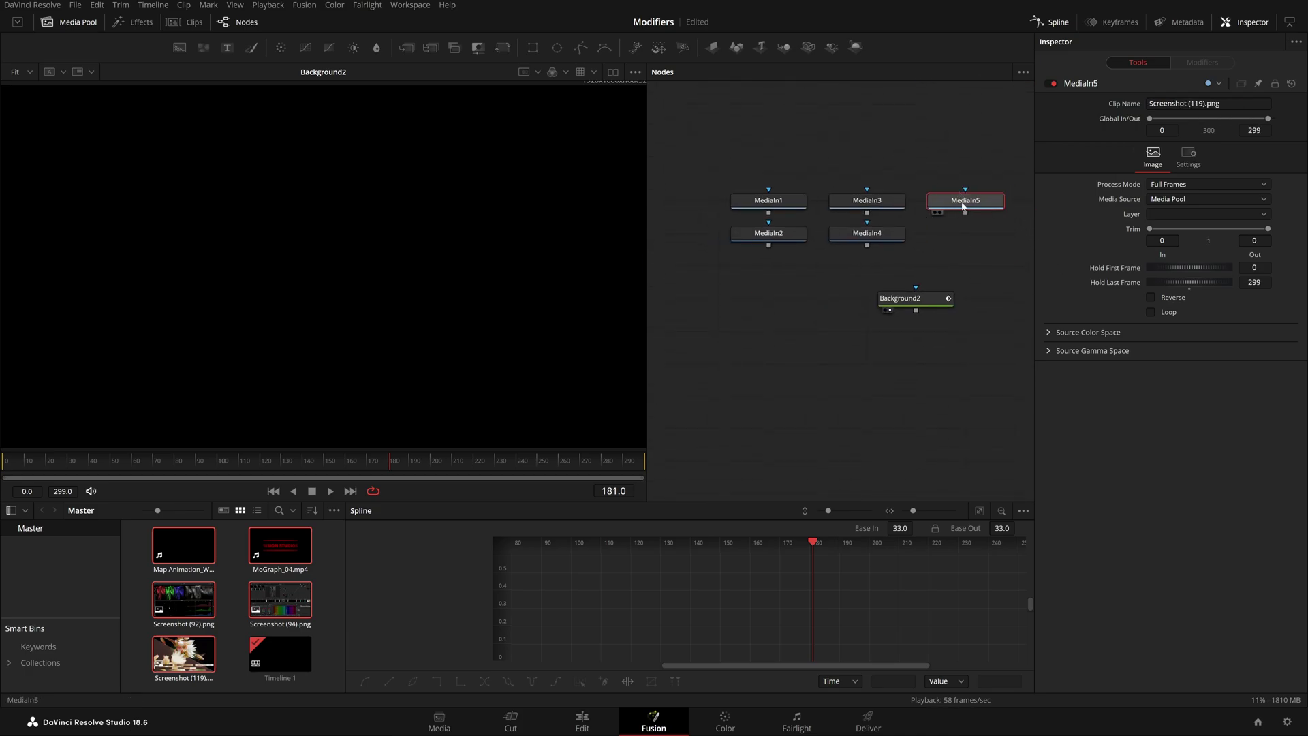
# Show the MediaIn1 map animation in the viewer, scrub to frame 50, and play it.
pyautogui.click(762, 230)
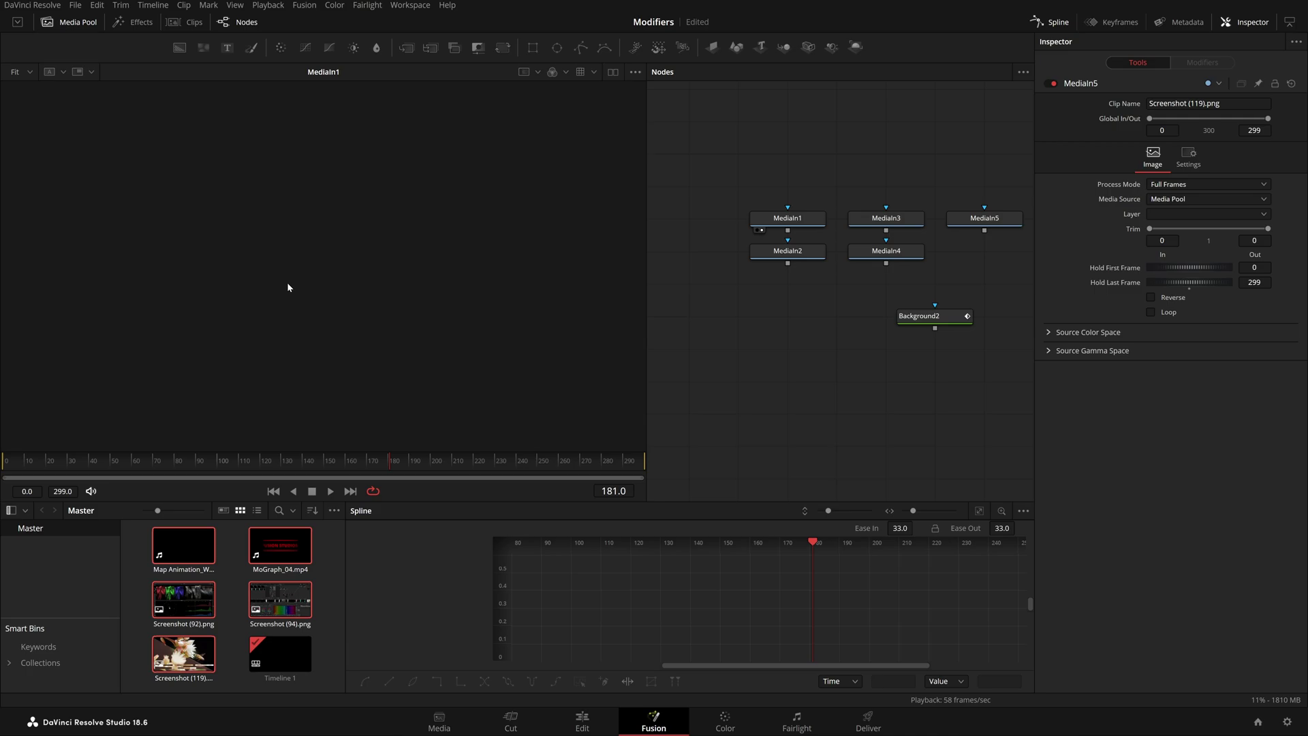
pyautogui.click(787, 219)
pyautogui.moveTo(307, 462); pyautogui.dragTo(157, 533)
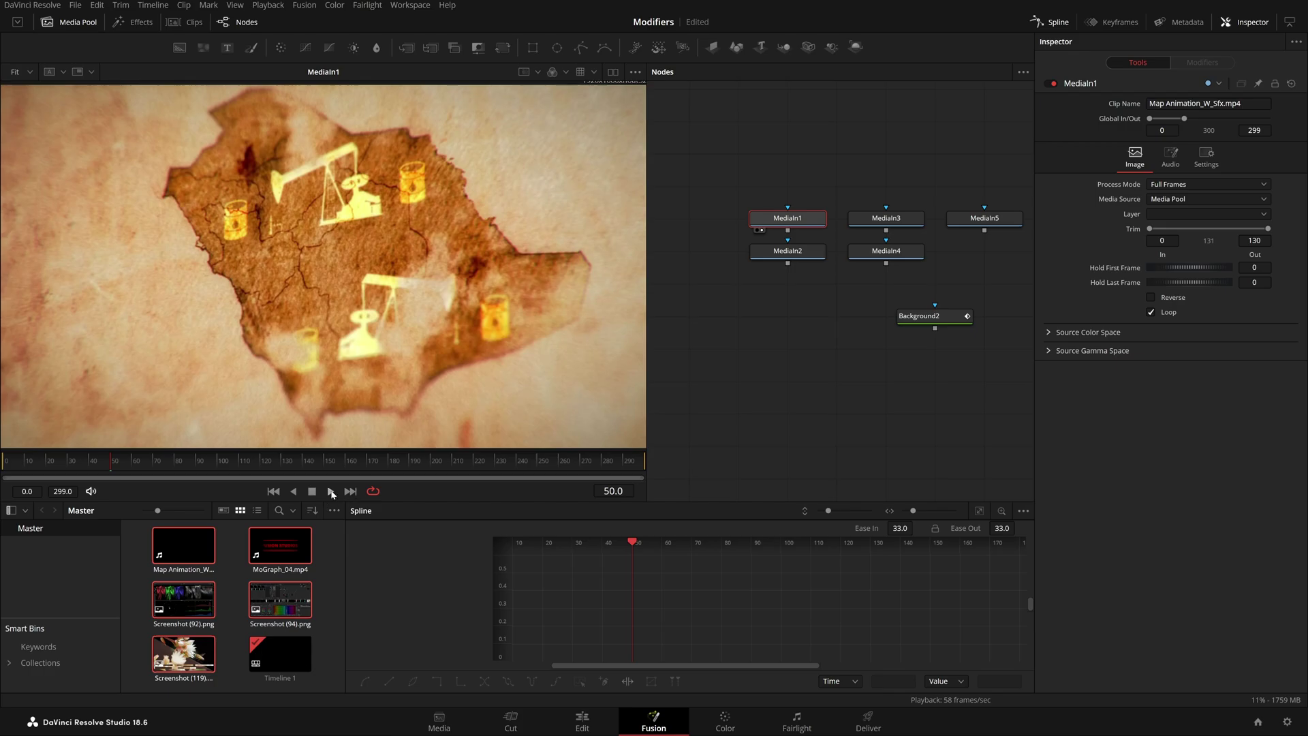
pyautogui.click(332, 492)
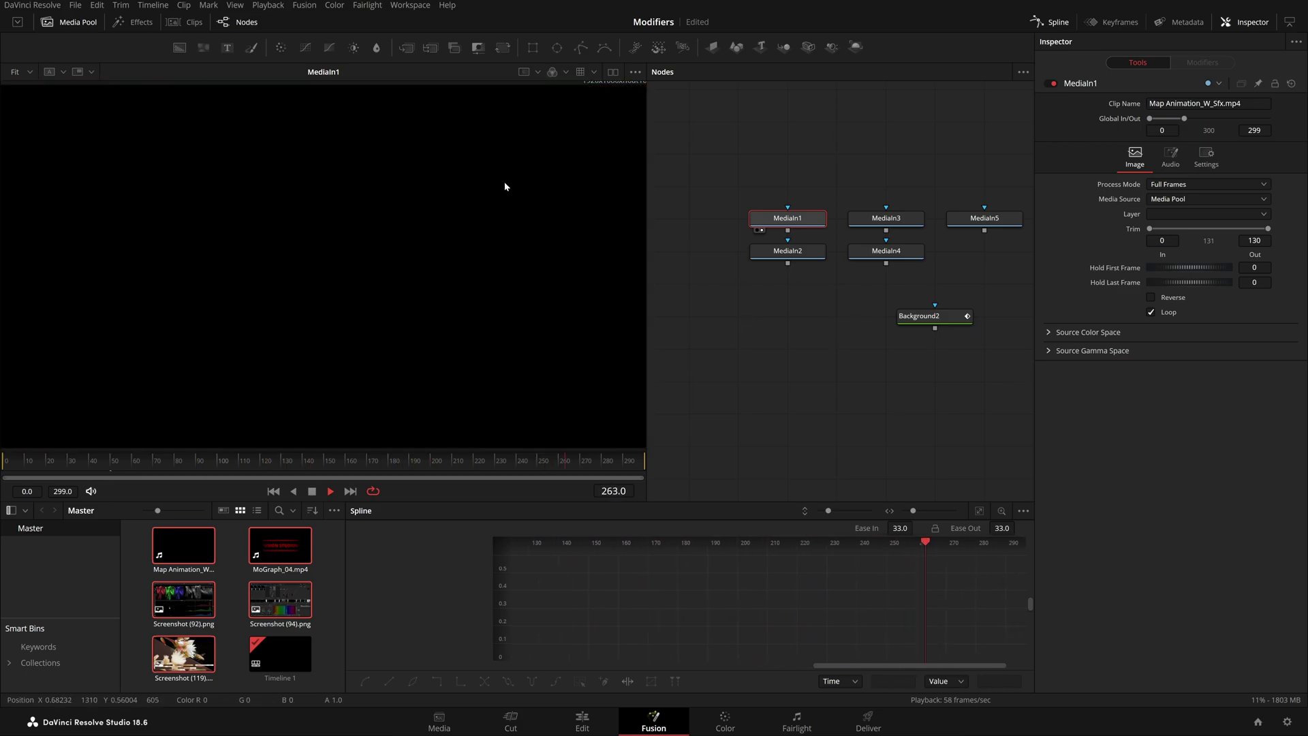
# Move Background2 below the media nodes and display MediaIn1 and Background2 in two side-by-side viewers.
pyautogui.moveTo(505, 186); pyautogui.dragTo(479, 215)
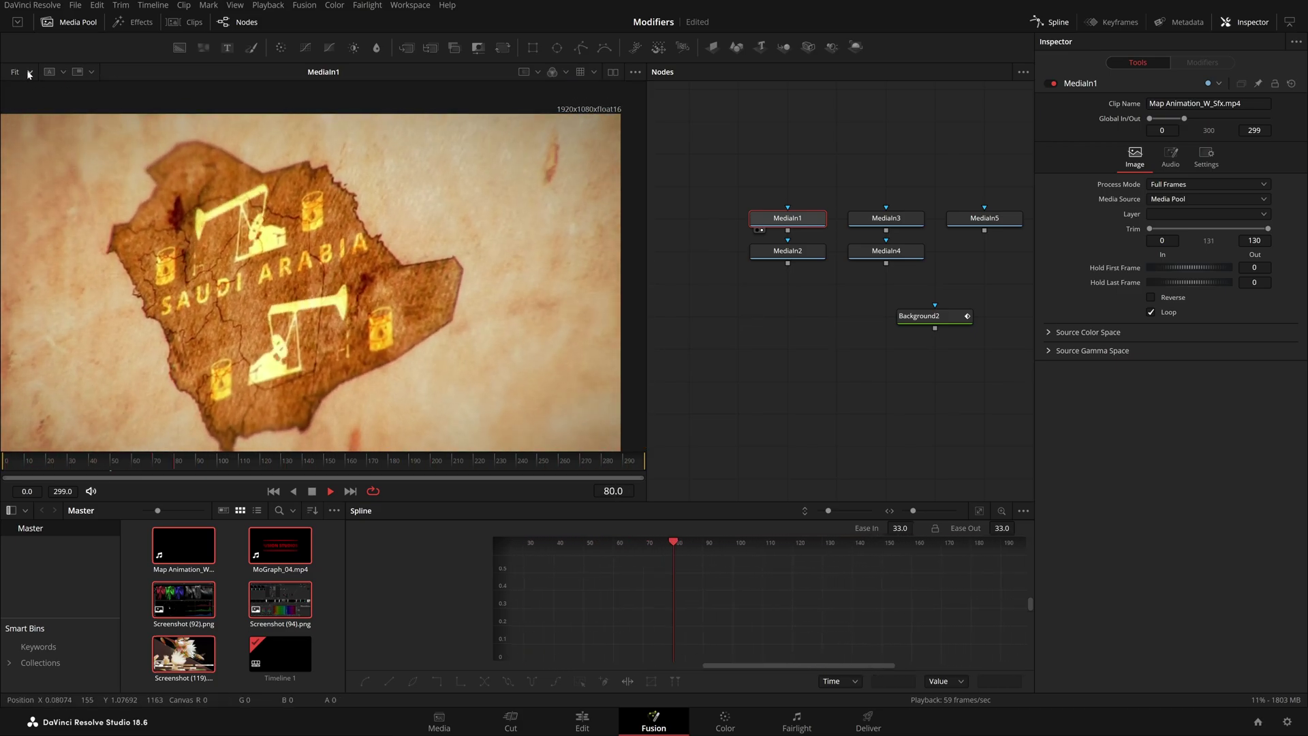
pyautogui.click(28, 72)
pyautogui.click(34, 89)
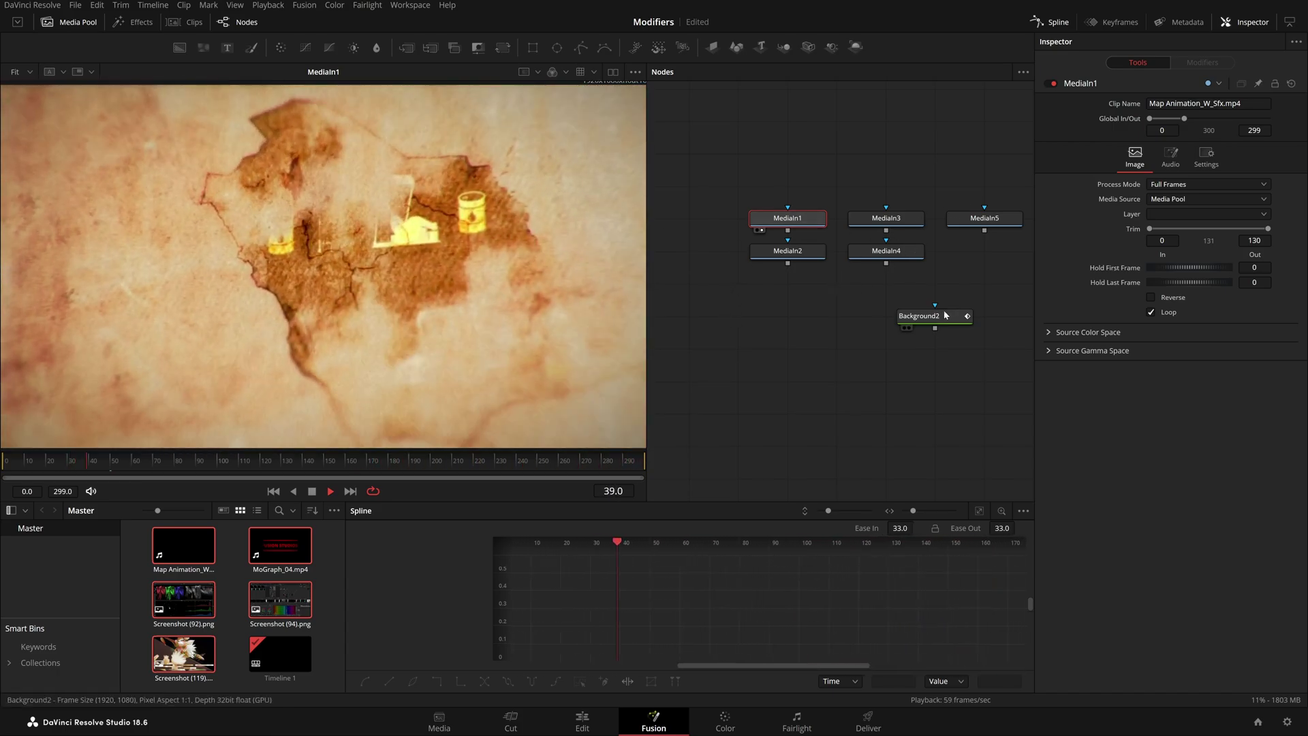
pyautogui.moveTo(945, 315); pyautogui.dragTo(846, 381)
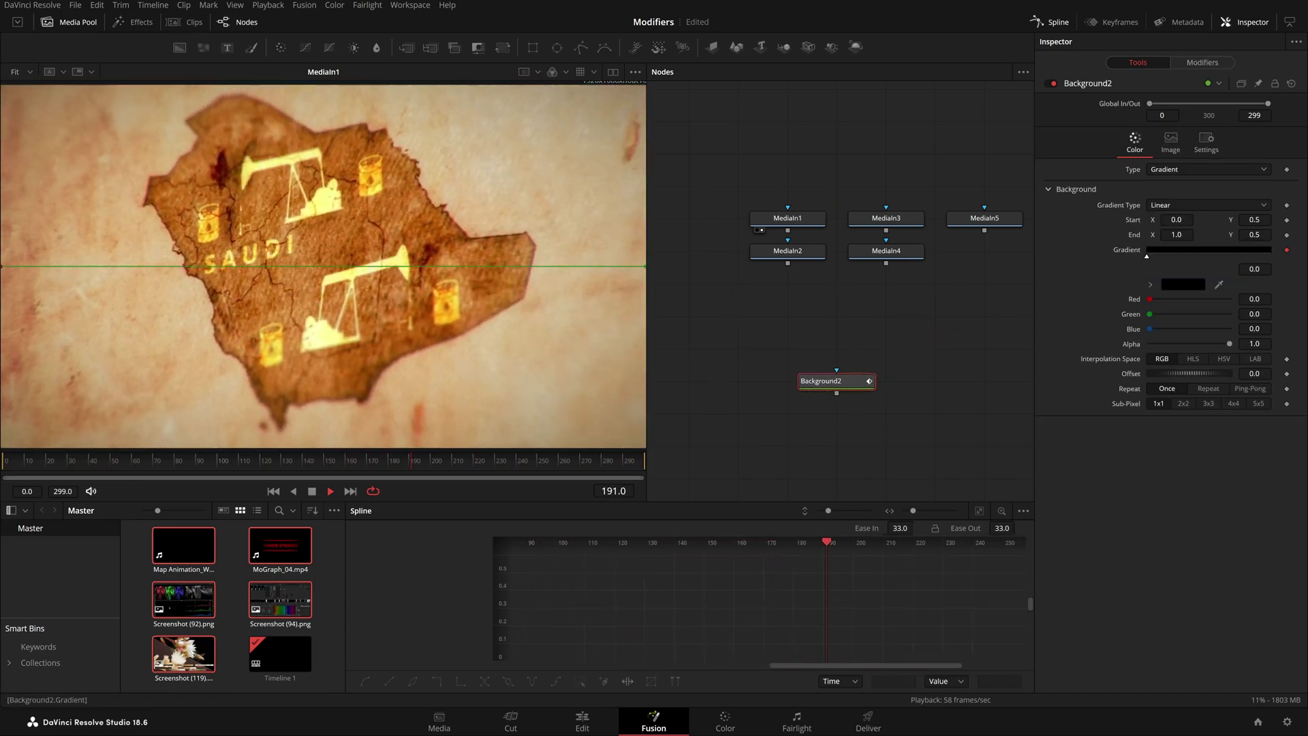
pyautogui.click(613, 72)
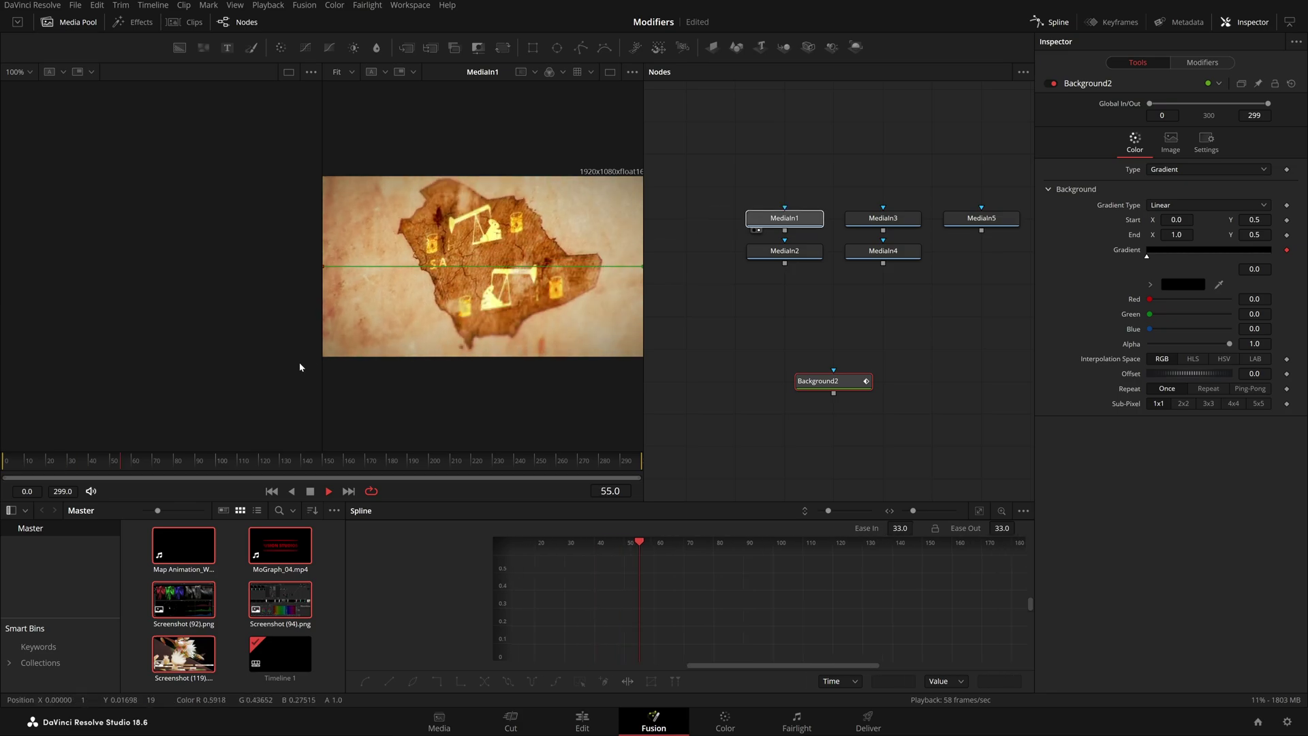
pyautogui.moveTo(300, 367); pyautogui.dragTo(272, 344)
pyautogui.moveTo(821, 381); pyautogui.dragTo(549, 349)
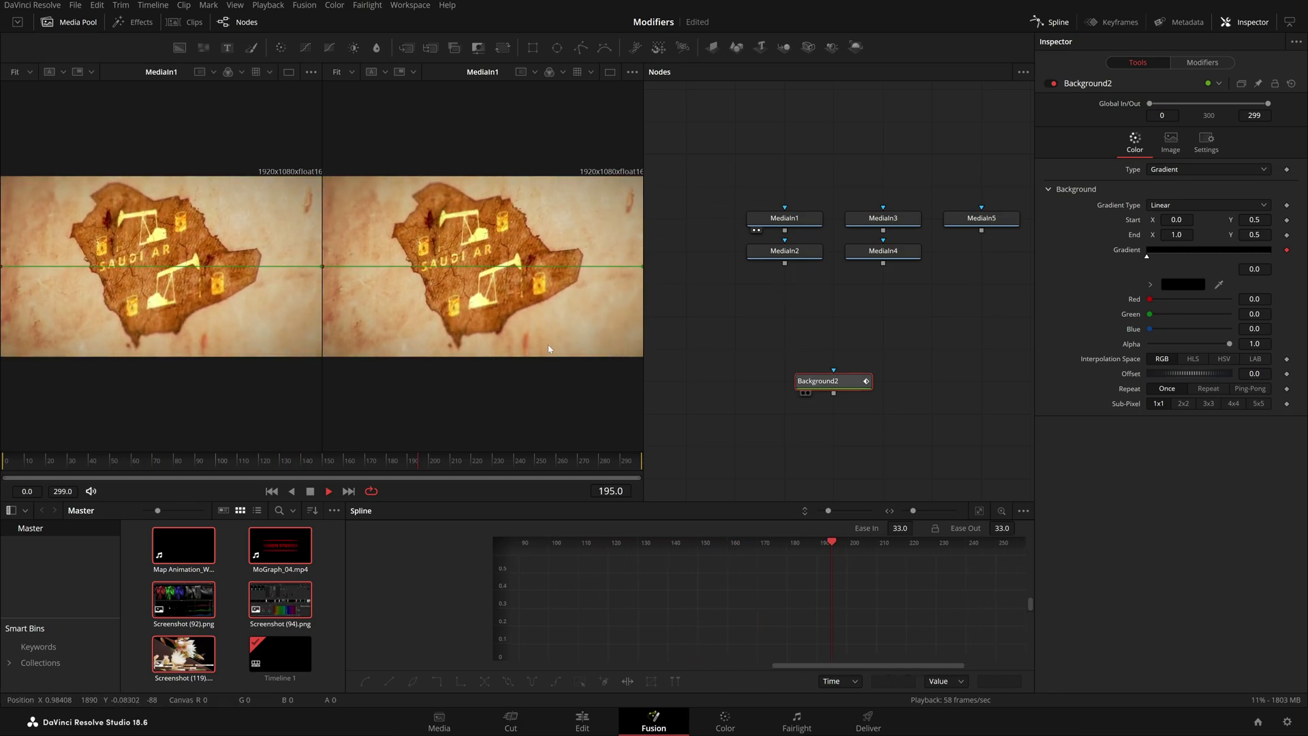
pyautogui.press('2')
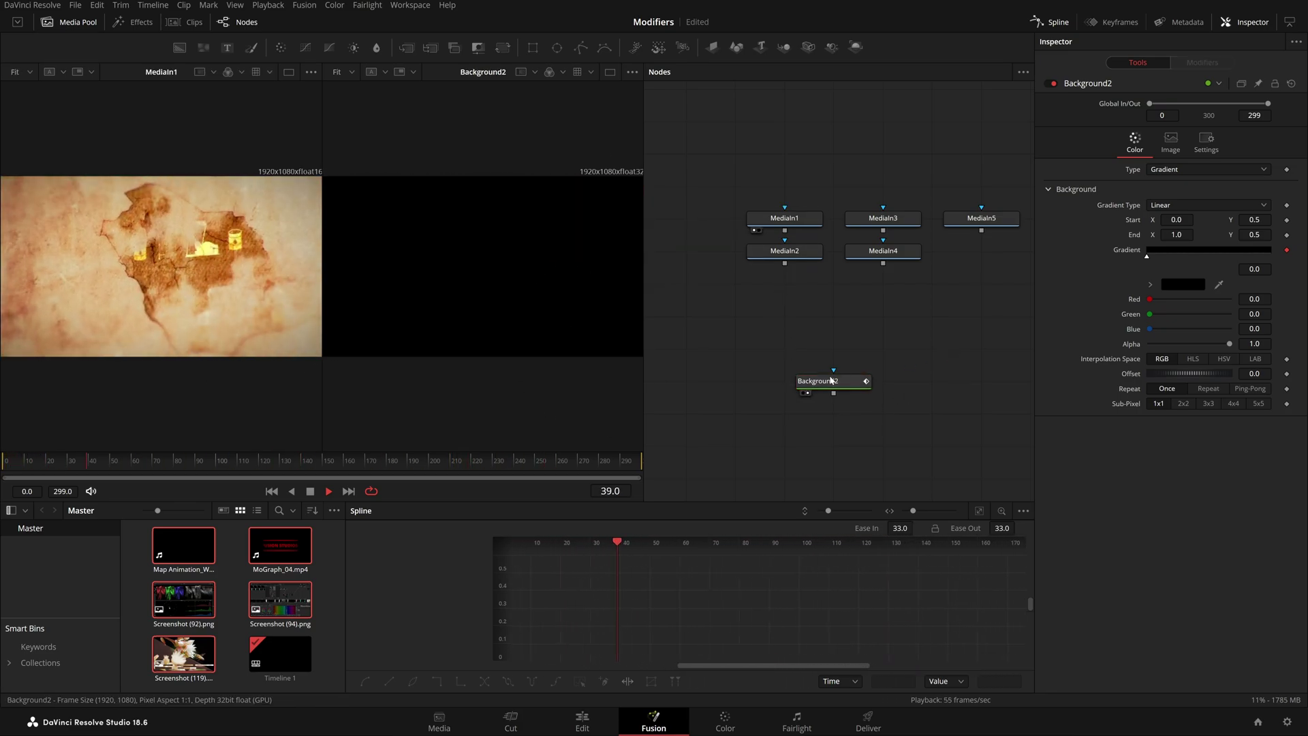
# Assign MediaIn1 as the image to scan in Background2's From Image modifier and check the gradient on the Background2 node.
pyautogui.click(1212, 65)
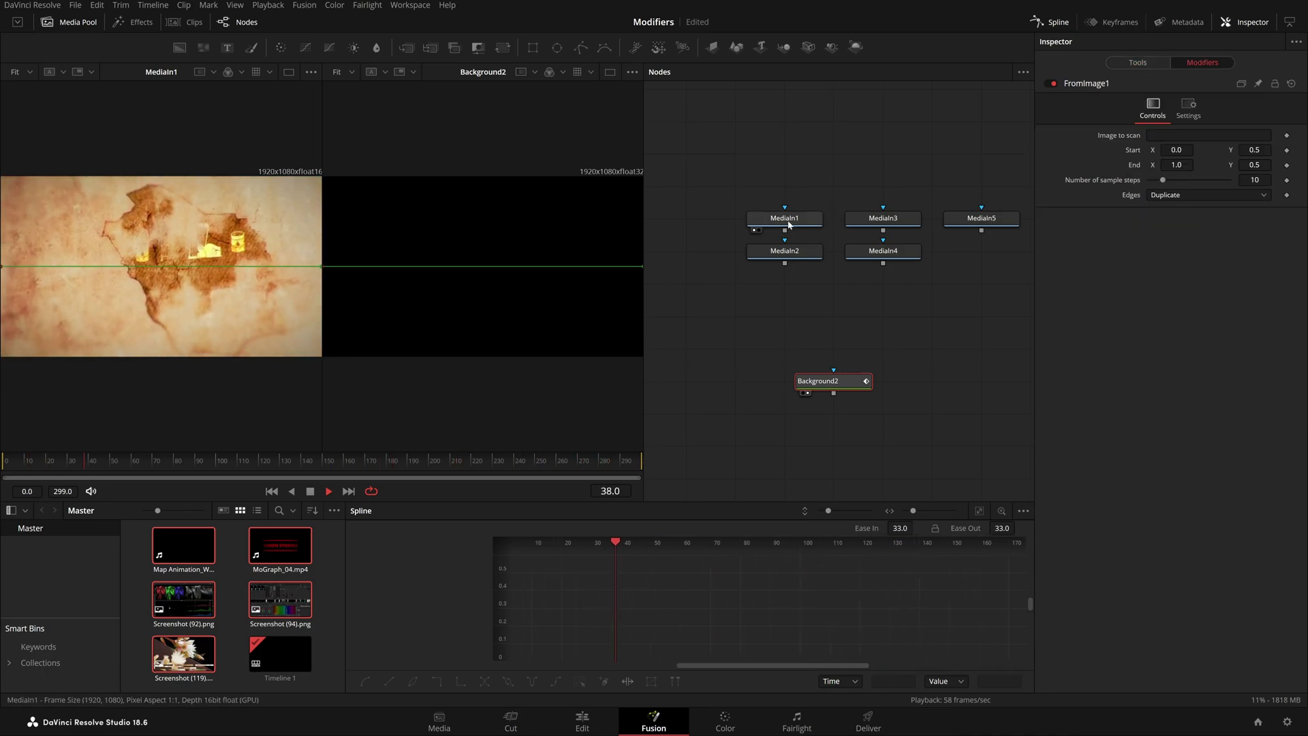
pyautogui.moveTo(1190, 143); pyautogui.dragTo(1192, 140)
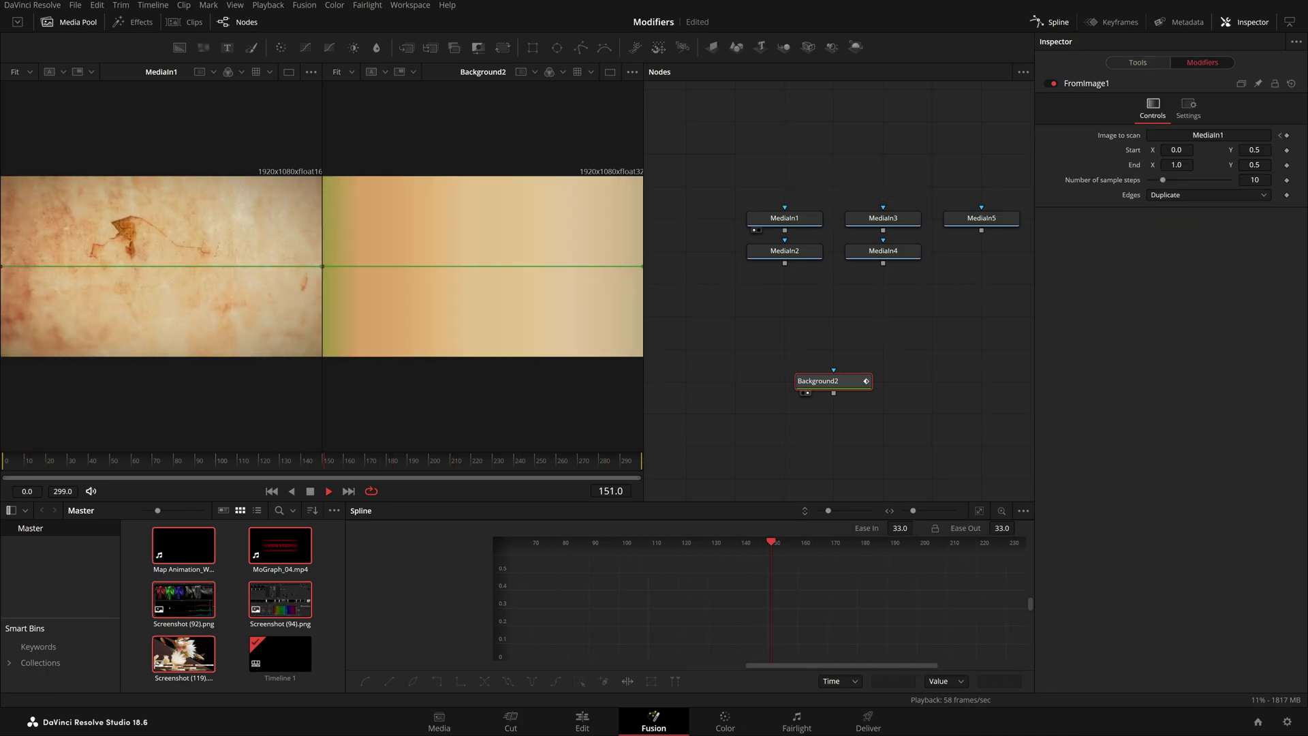
pyautogui.click(845, 383)
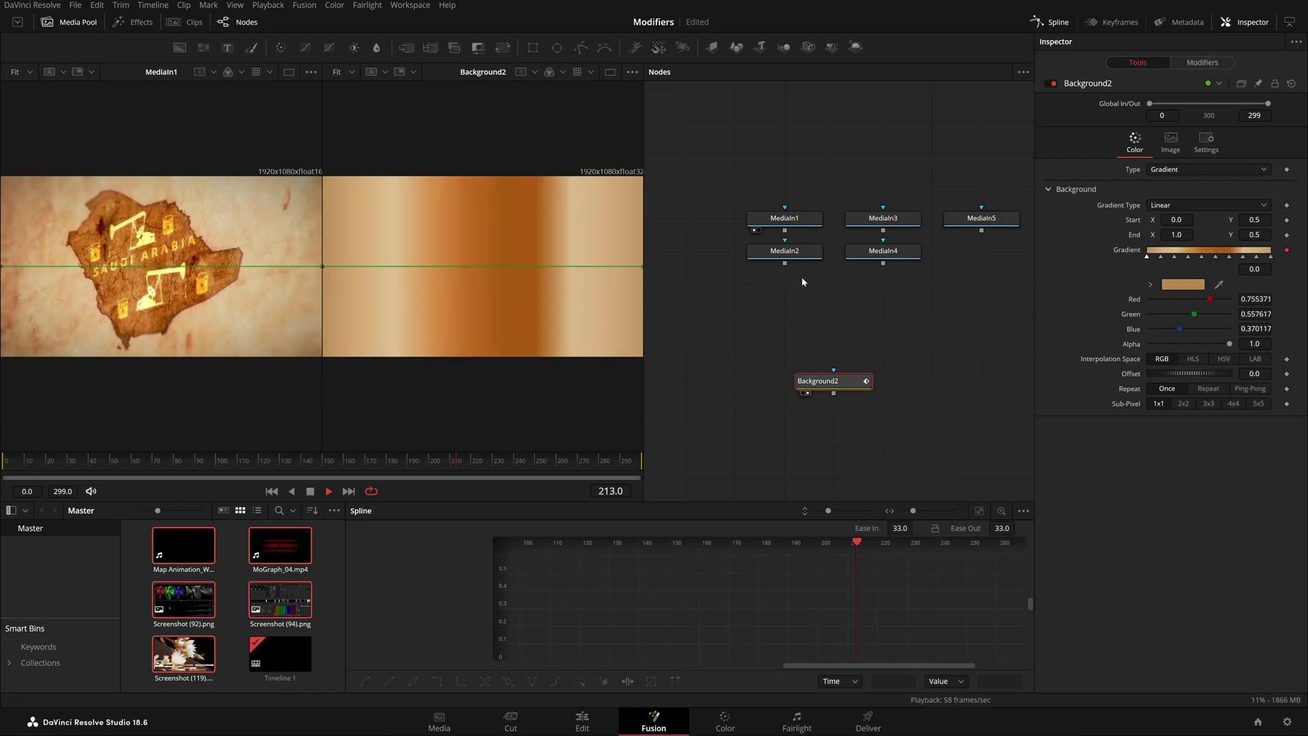
pyautogui.click(806, 225)
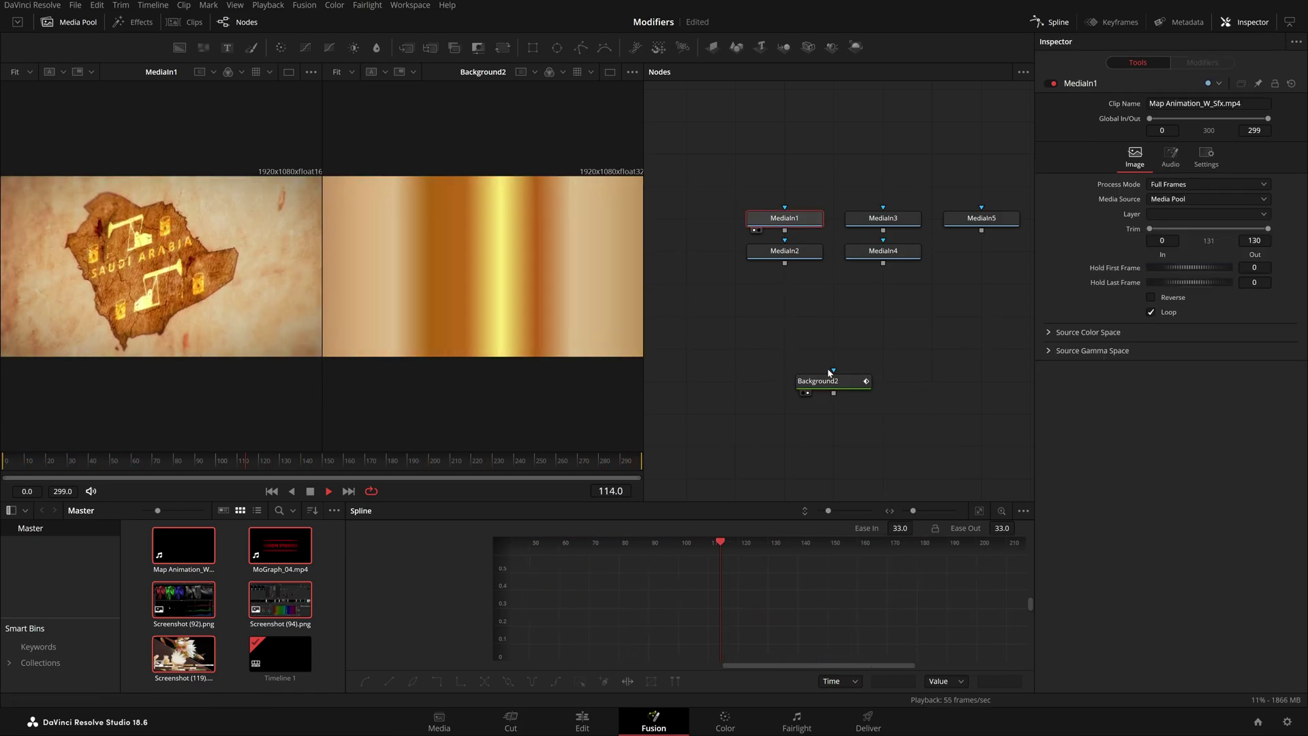
pyautogui.click(830, 377)
pyautogui.click(1202, 62)
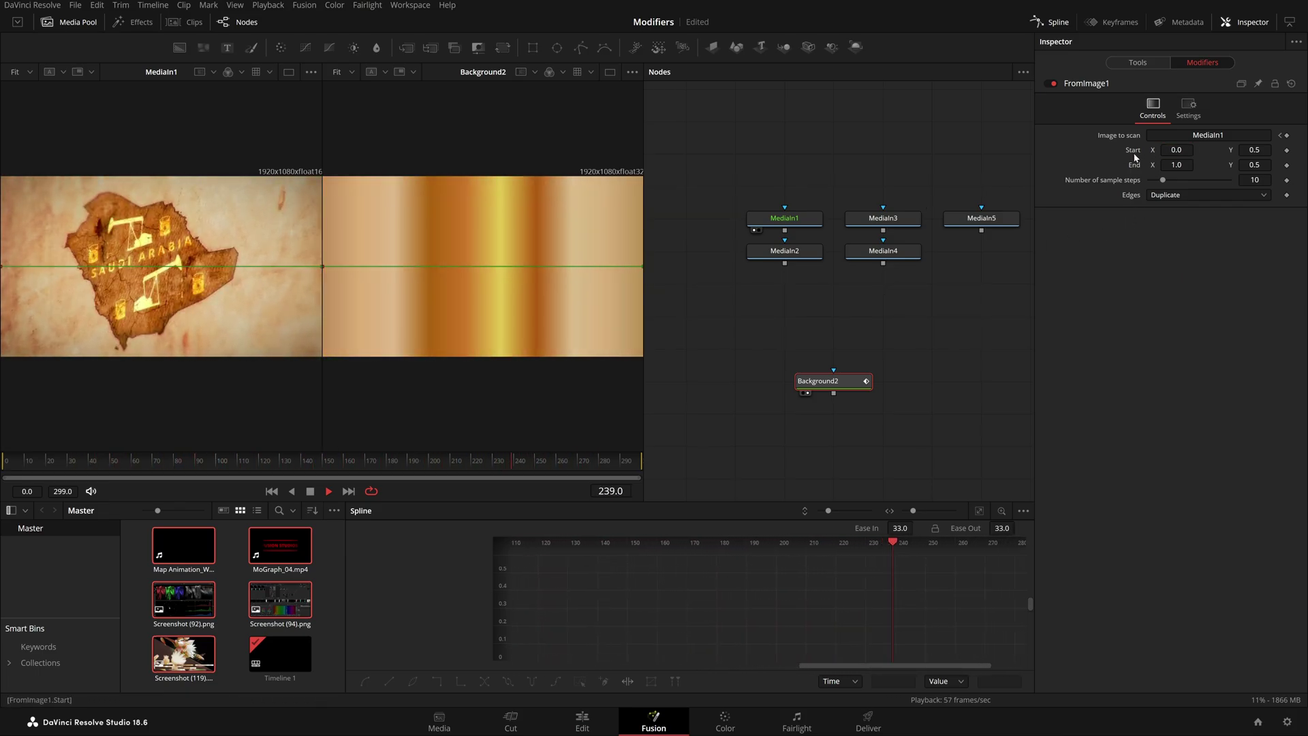
# Try Background2's gradient in Repeat mode with Start X at 0.917 and 0.764, restoring Once and the default start point.
pyautogui.click(1139, 63)
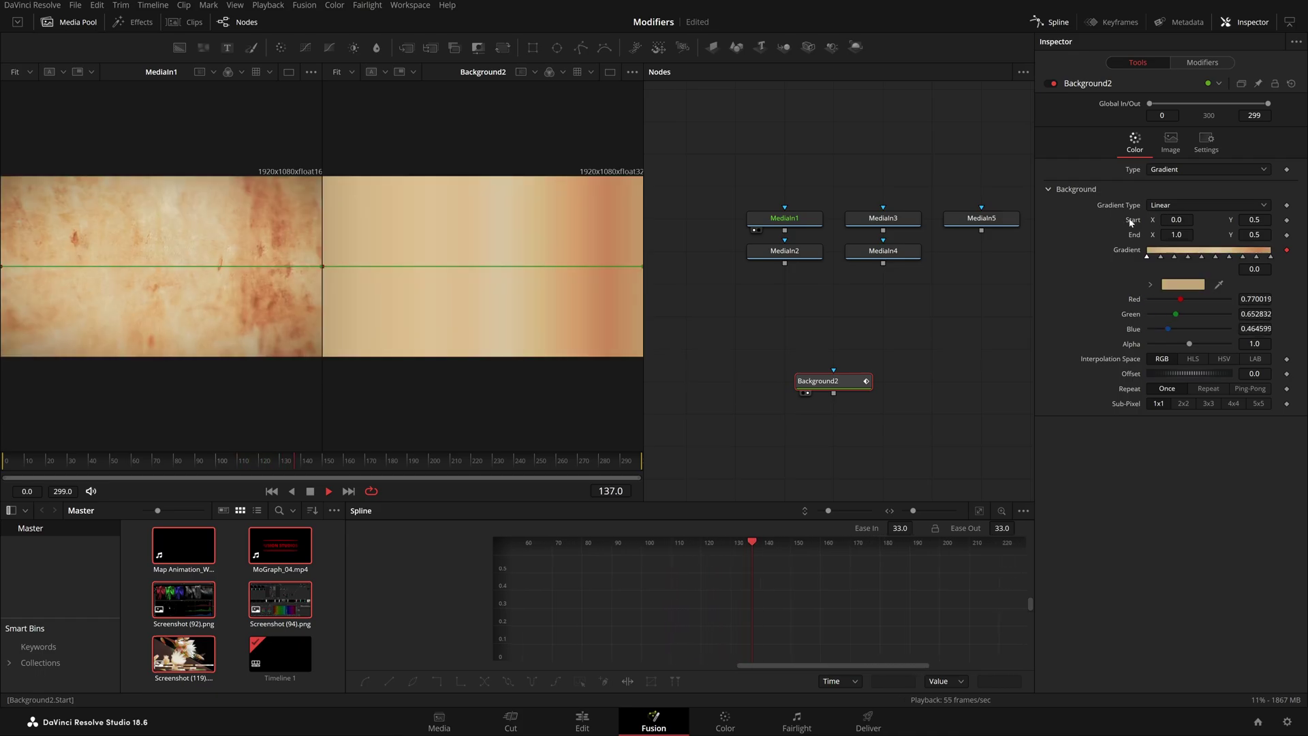
pyautogui.click(1218, 392)
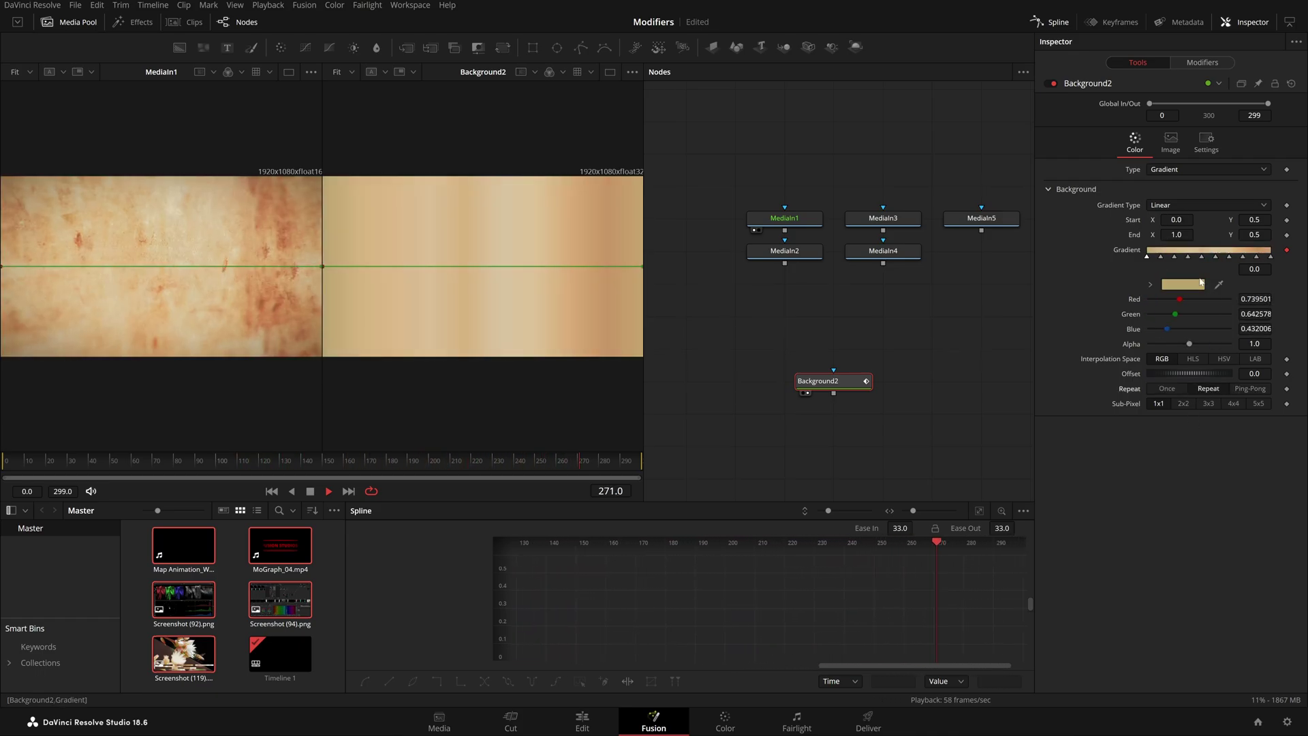
pyautogui.moveTo(1176, 219); pyautogui.dragTo(1300, 219)
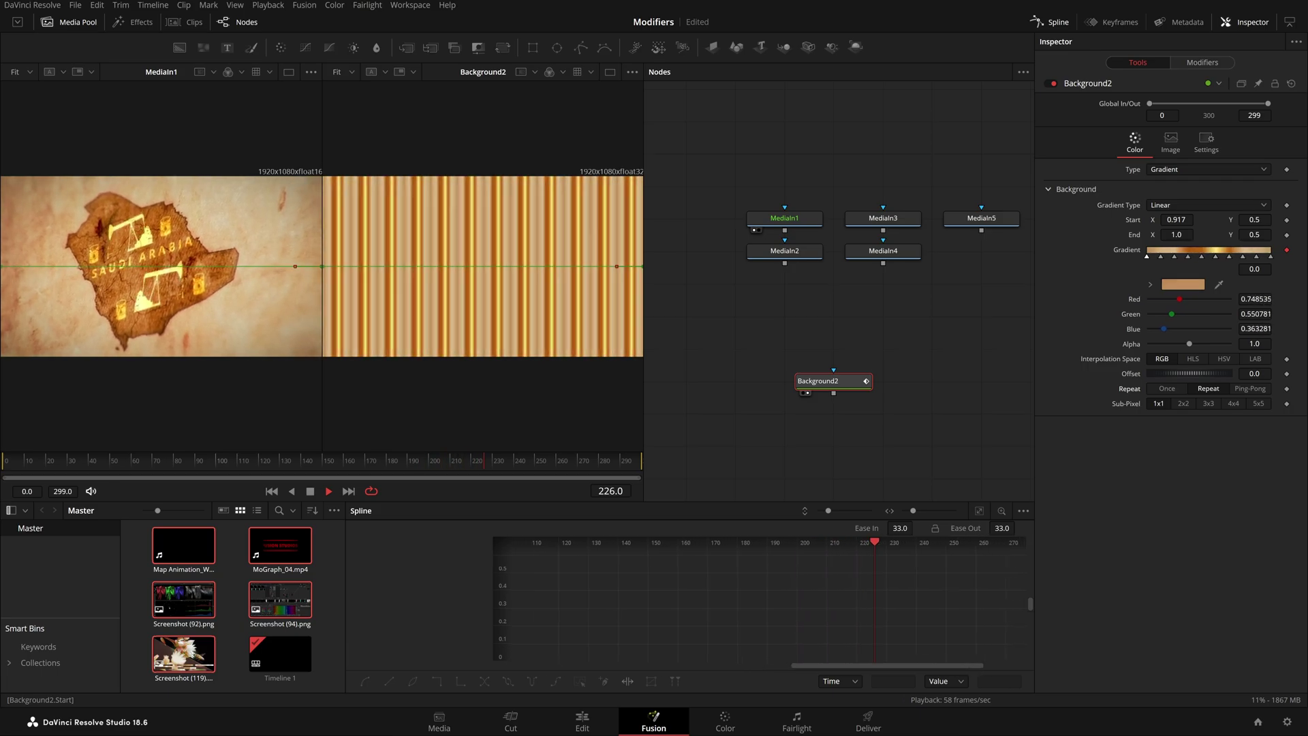
pyautogui.moveTo(1176, 220); pyautogui.dragTo(1154, 219)
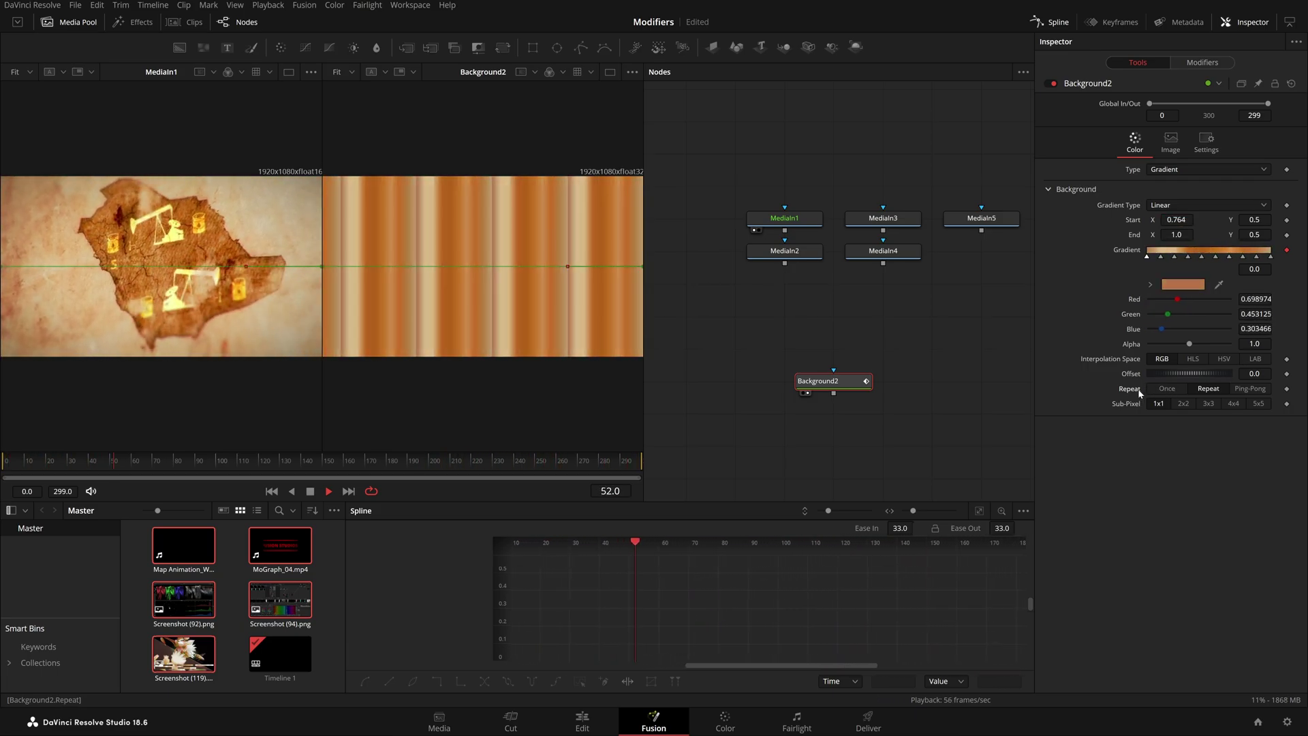
pyautogui.click(1168, 389)
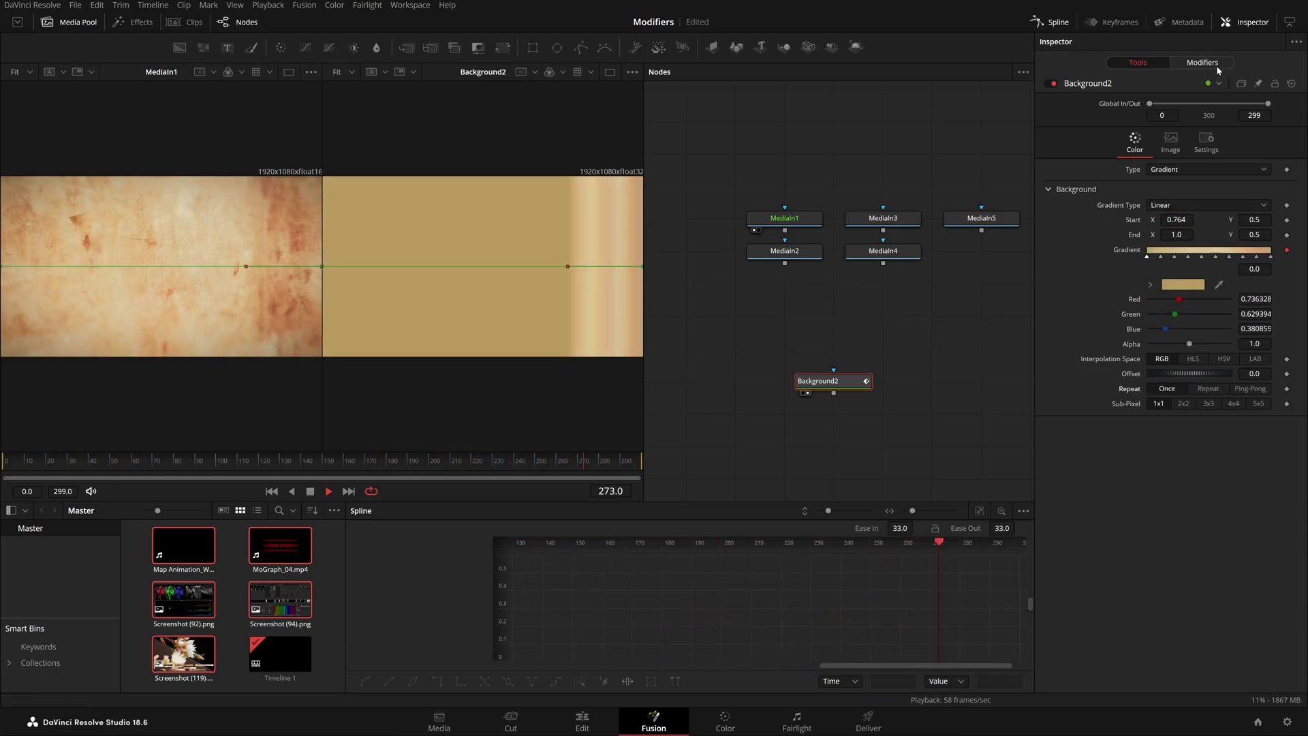
pyautogui.doubleClick(1133, 219)
# Switch the From Image modifier's image to scan to MediaIn2 and show MediaIn2 in the viewer beside Background2.
pyautogui.click(1203, 62)
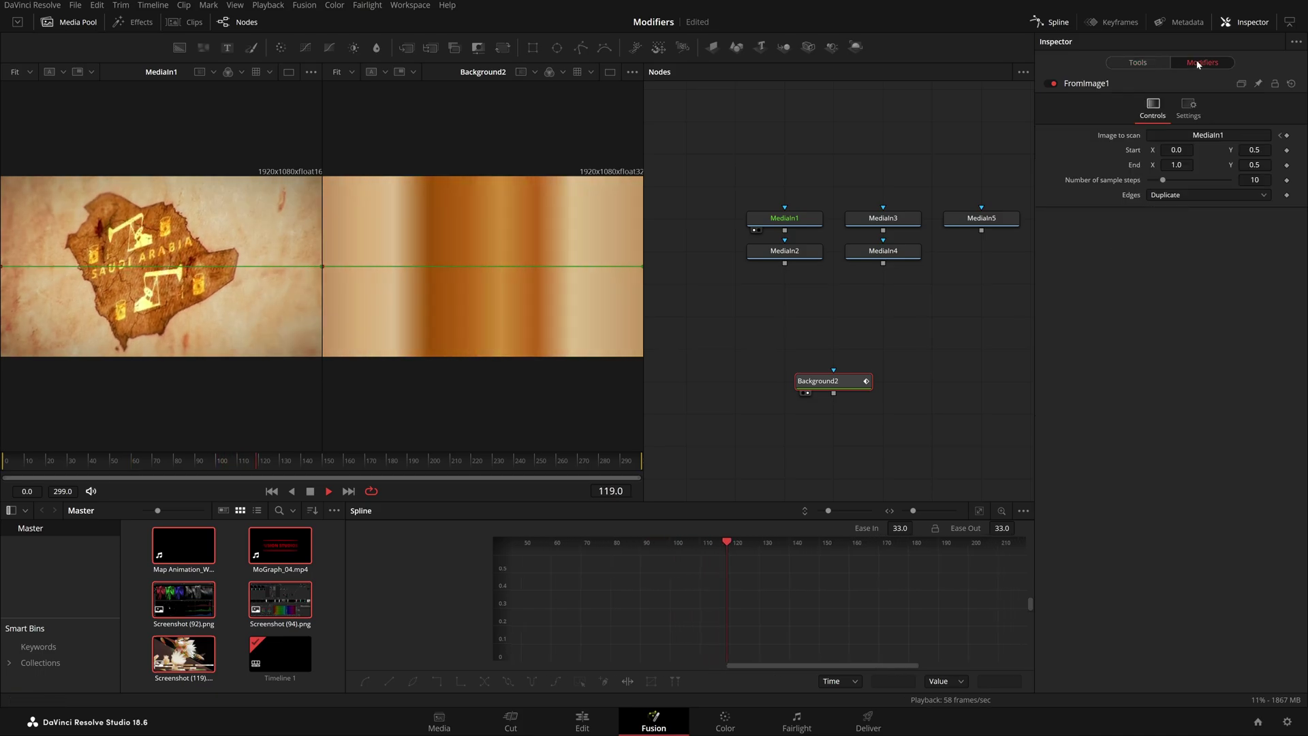
pyautogui.moveTo(1182, 144); pyautogui.dragTo(1186, 136)
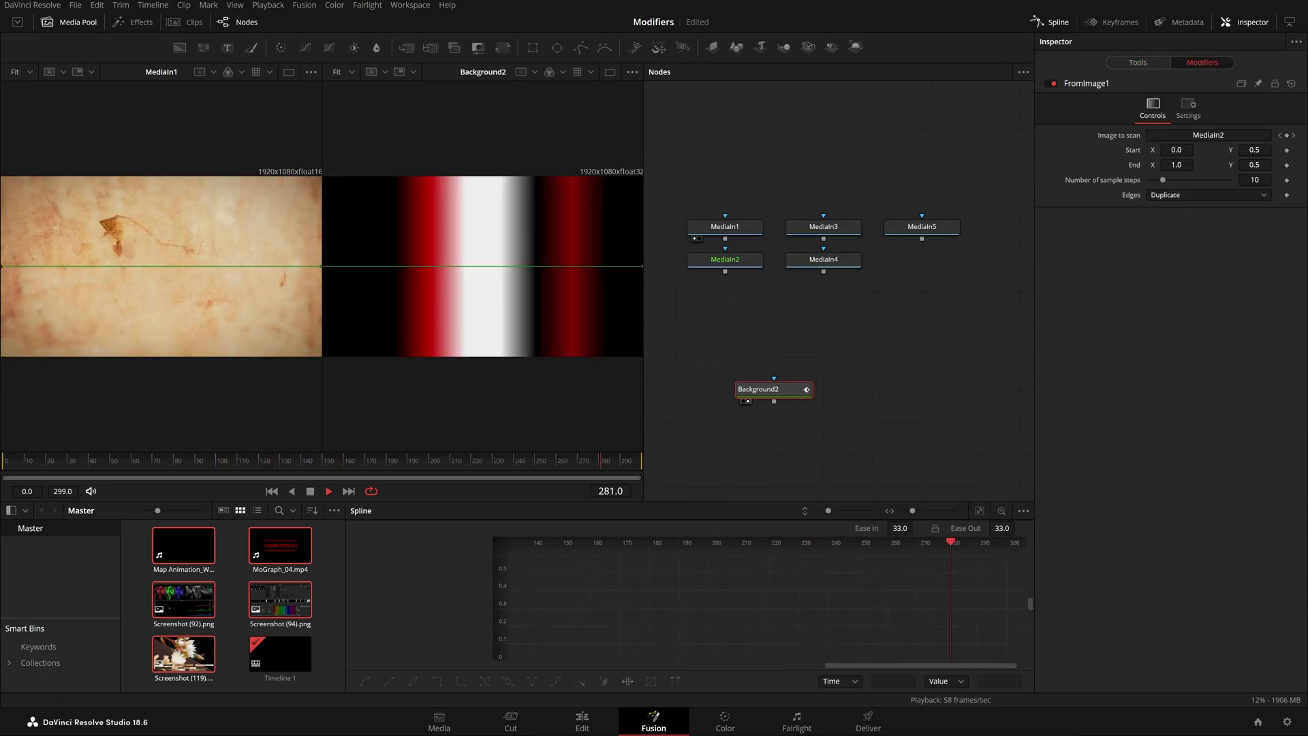
pyautogui.moveTo(725, 259); pyautogui.dragTo(47, 300)
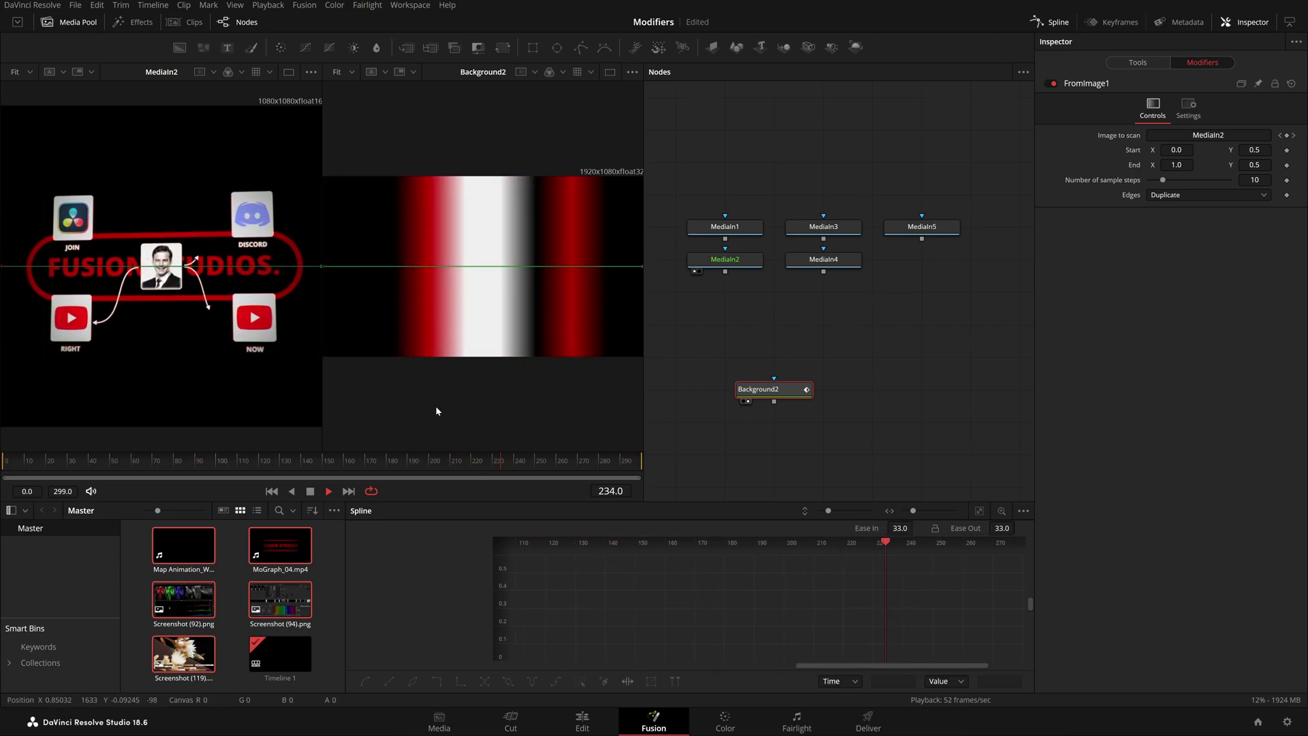
# Try the From Image modifier's Start Y at 0.695 while scanning MediaIn2, and reset the start point.
pyautogui.click(1151, 61)
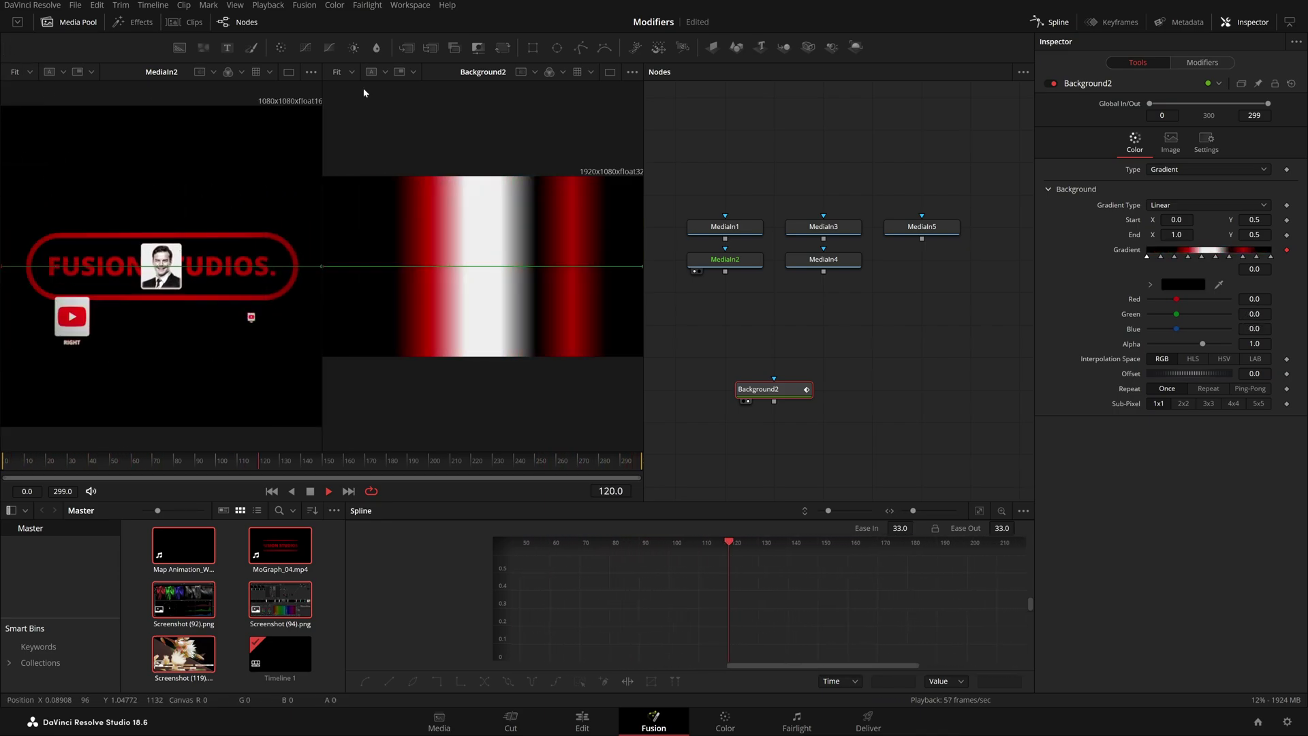
pyautogui.click(1197, 63)
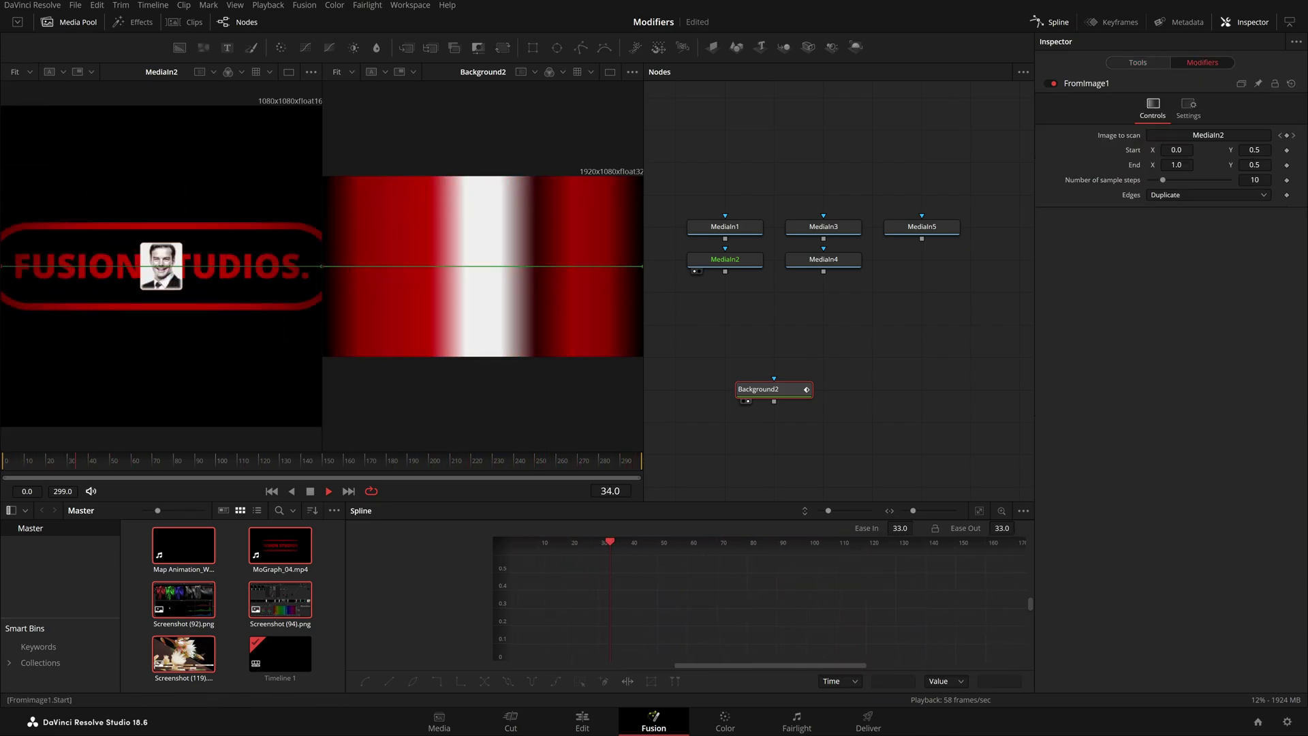
pyautogui.moveTo(1253, 150)
pyautogui.mouseDown()
pyautogui.moveTo(1307, 150)
pyautogui.moveTo(1184, 150)
pyautogui.moveTo(1275, 150)
pyautogui.mouseUp()
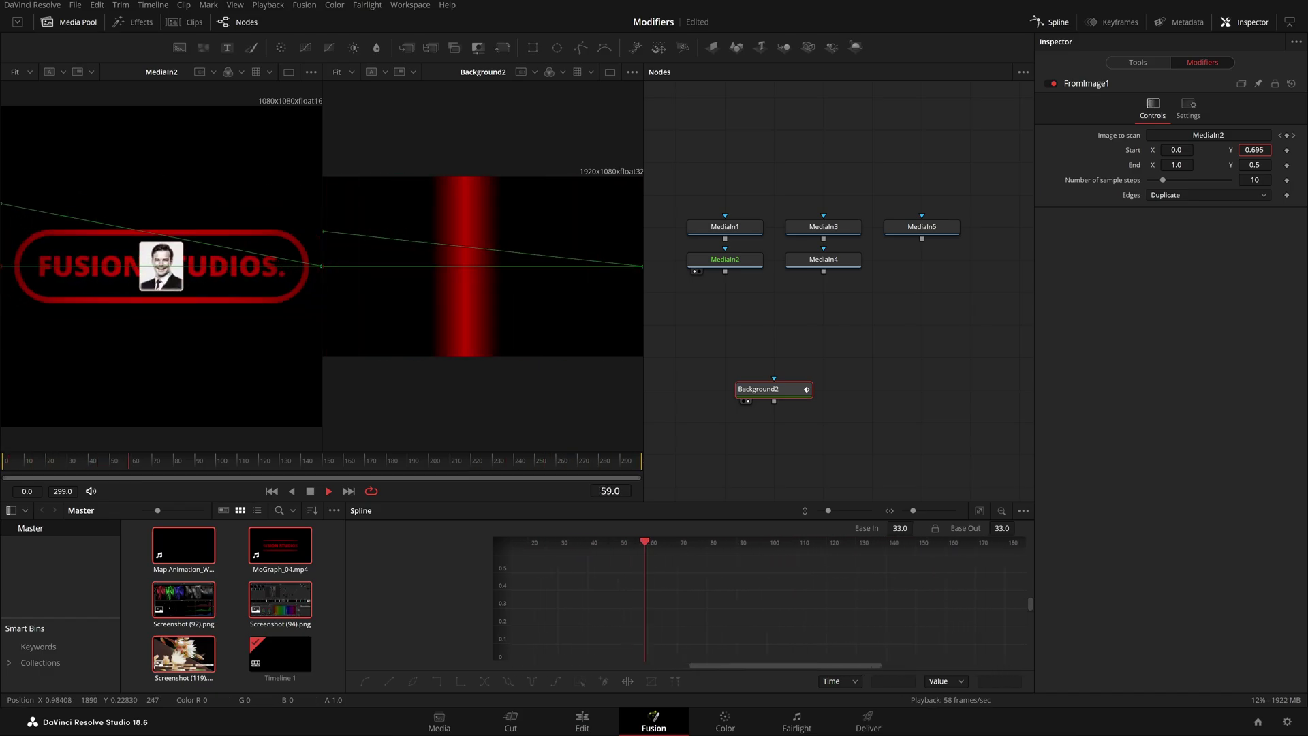
pyautogui.doubleClick(1136, 153)
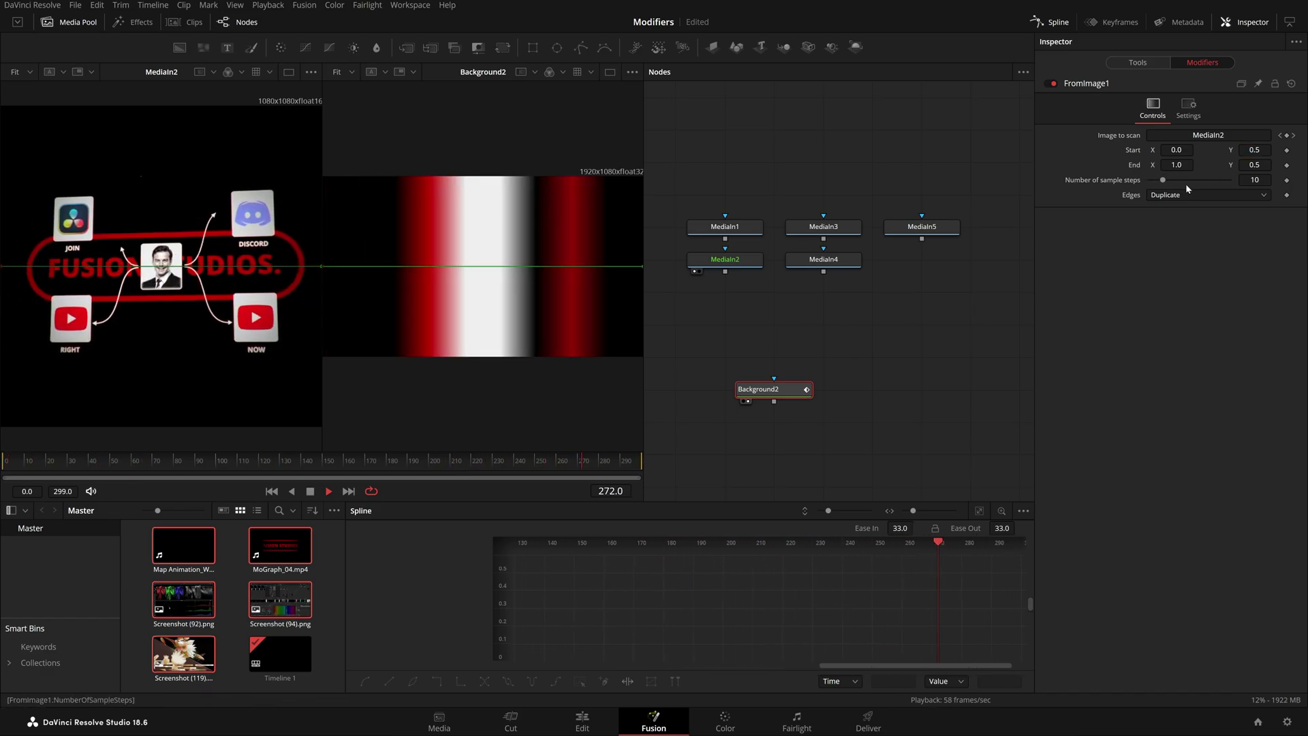
# Try Background2's own gradient Start X at 0.273, compare it with shifting the modifier's Start X, and restore both.
pyautogui.click(1139, 62)
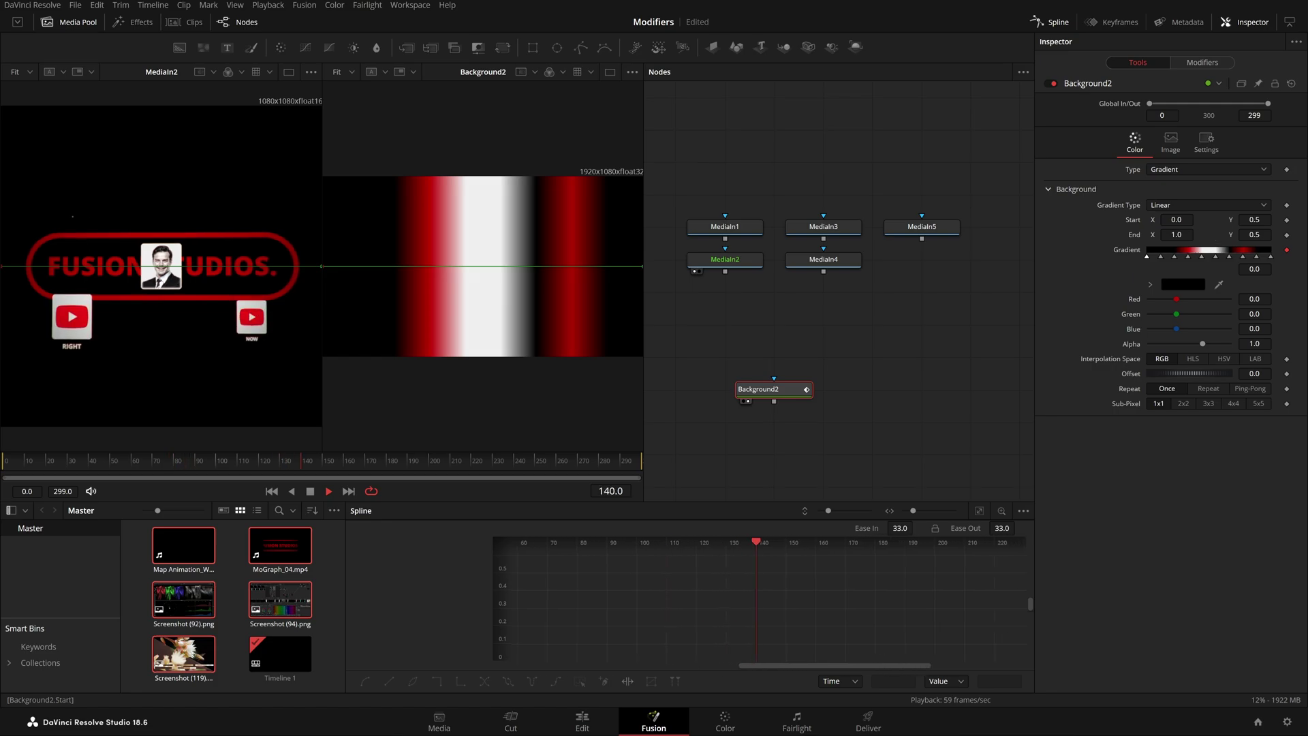
pyautogui.moveTo(1177, 219); pyautogui.dragTo(1195, 219)
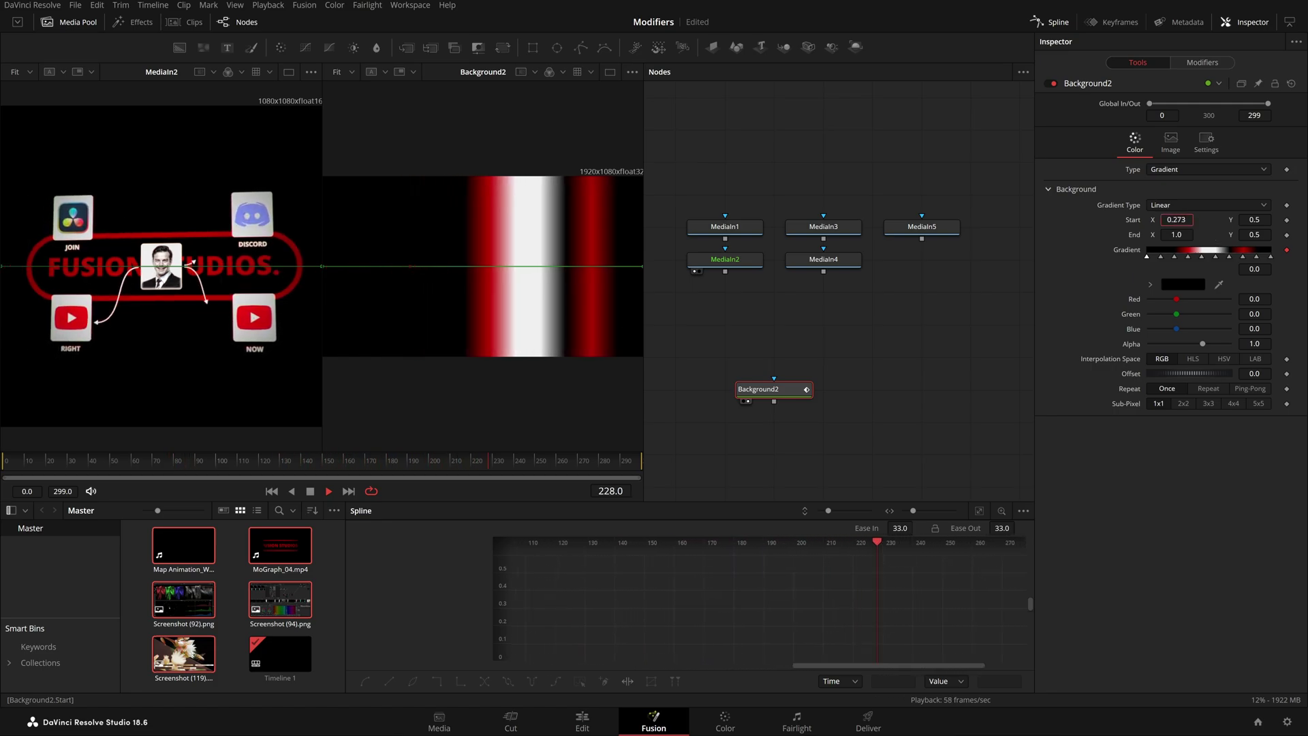
pyautogui.click(1202, 62)
pyautogui.moveTo(1177, 150); pyautogui.dragTo(1193, 150)
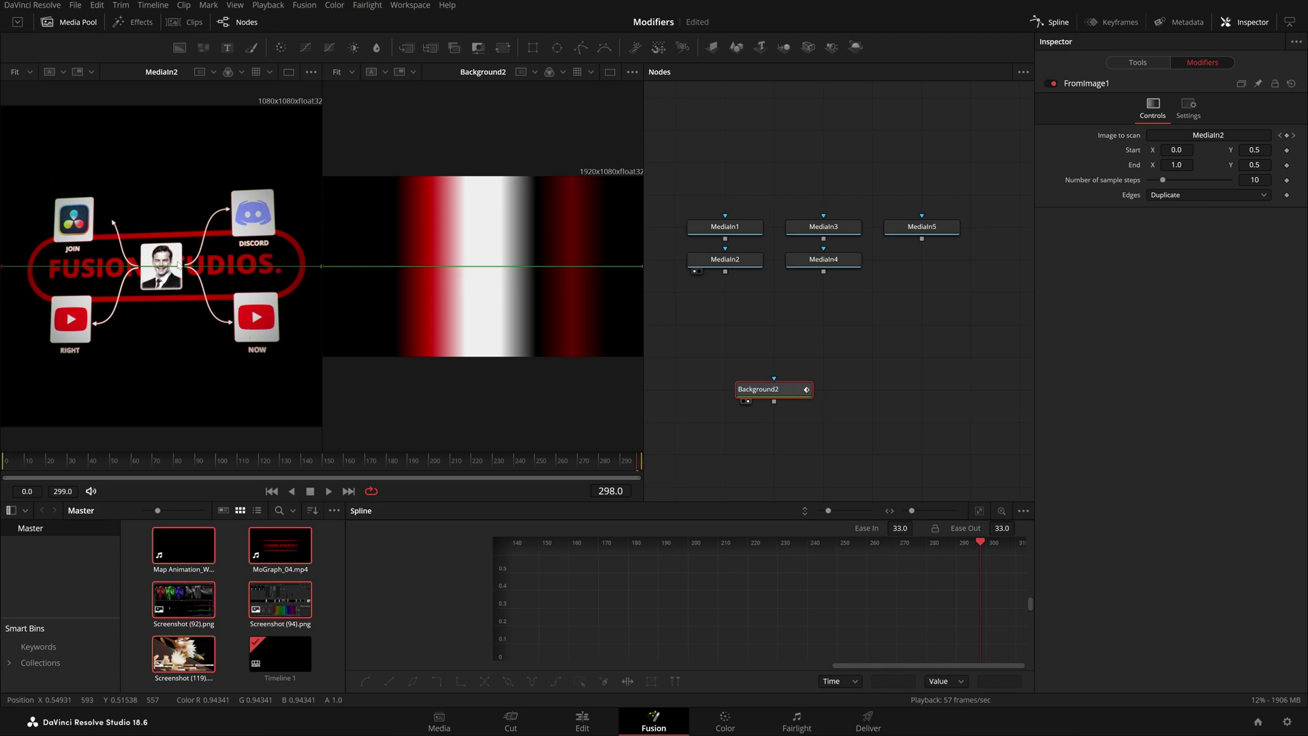
# Save the project and fit the MediaIn2 image to its viewer.
pyautogui.hotkey('ctrl', 's')
pyautogui.scroll(-2, 209, 273)
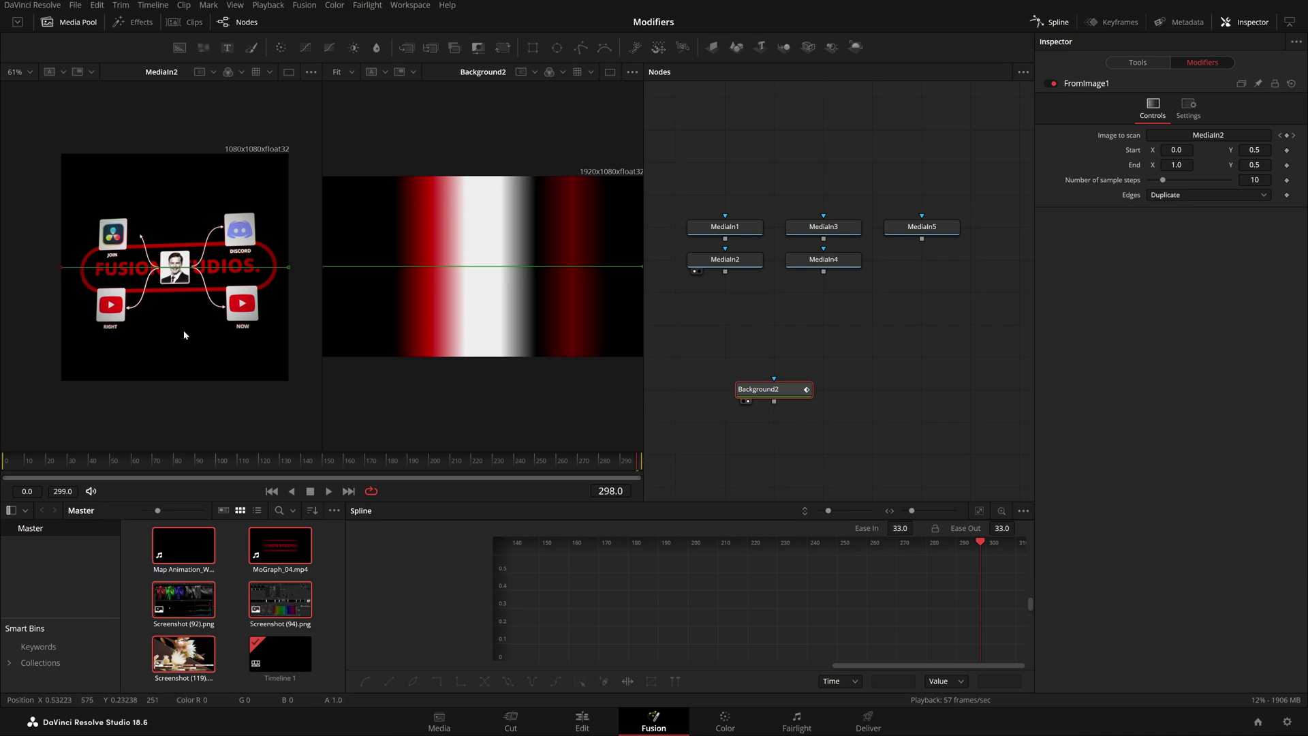
pyautogui.hotkey('ctrl', 'f')
# Compare the stops on Background2's gradient with the From Image modifier's number of sample steps.
pyautogui.click(1147, 62)
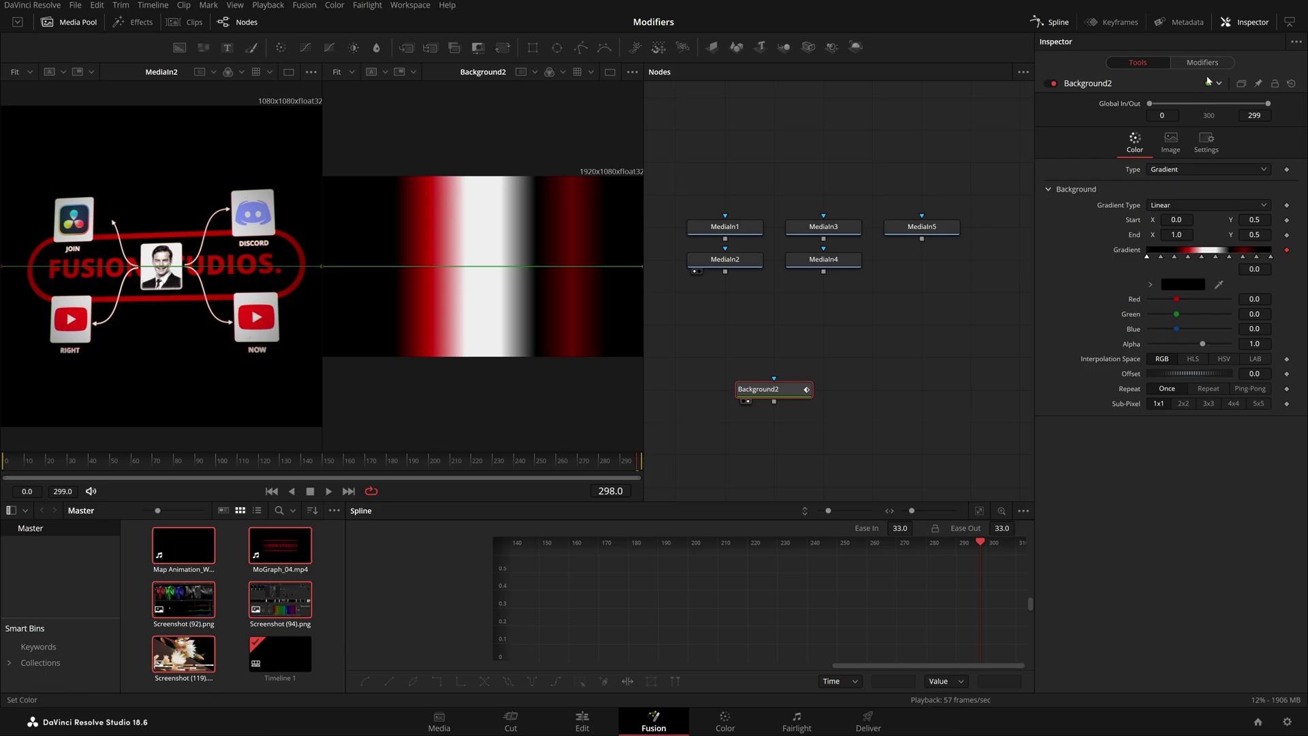
pyautogui.click(1219, 63)
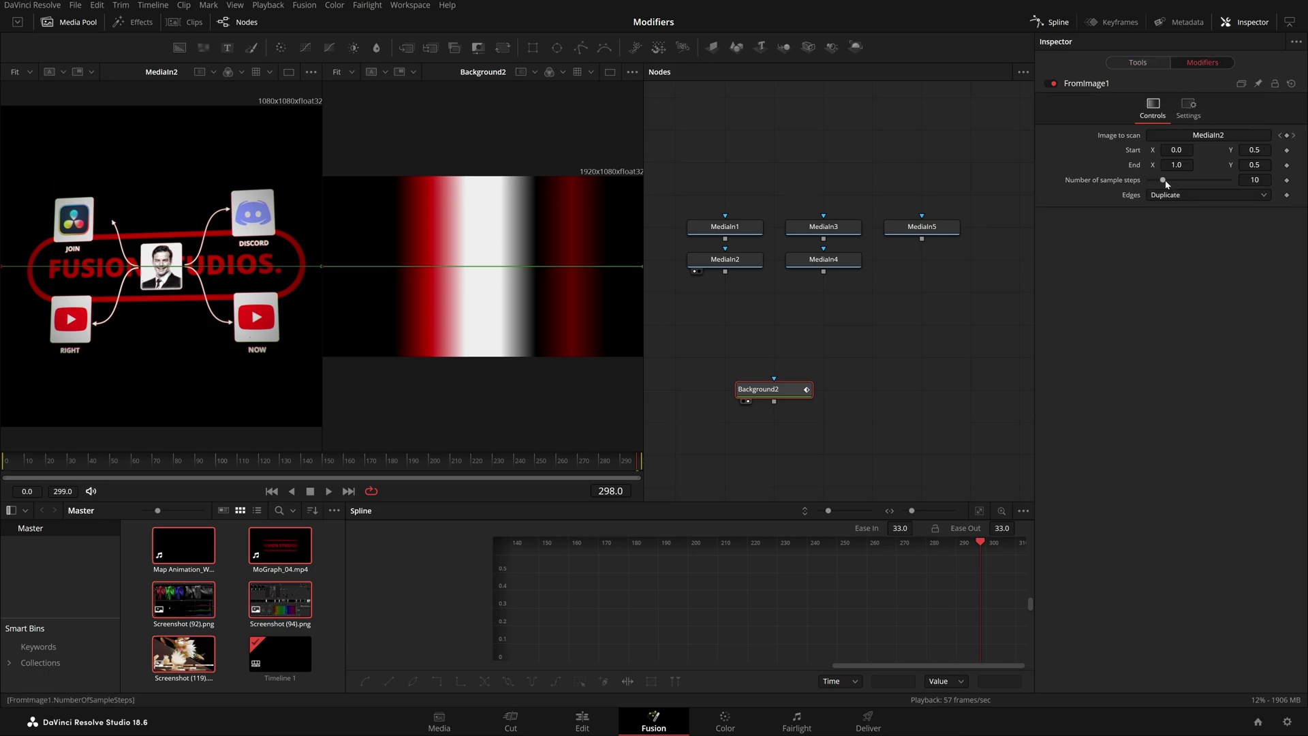
pyautogui.click(1138, 62)
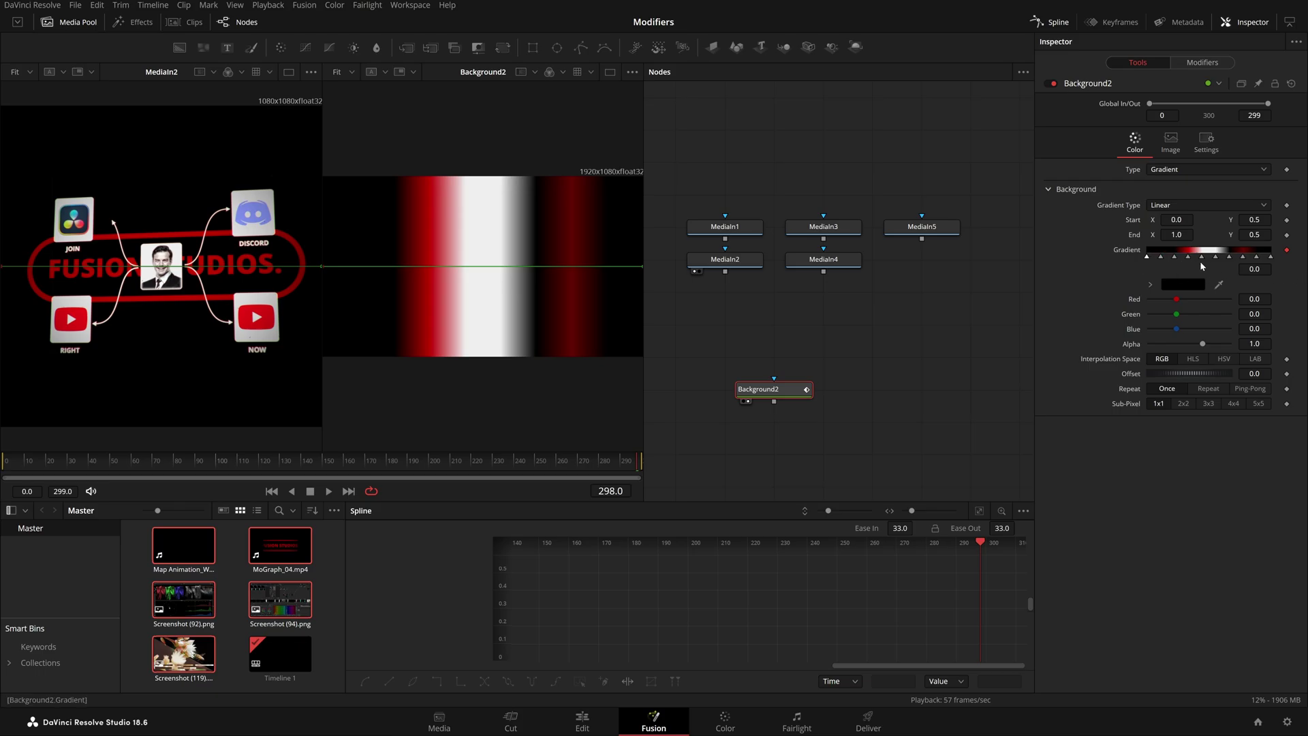
pyautogui.click(1203, 62)
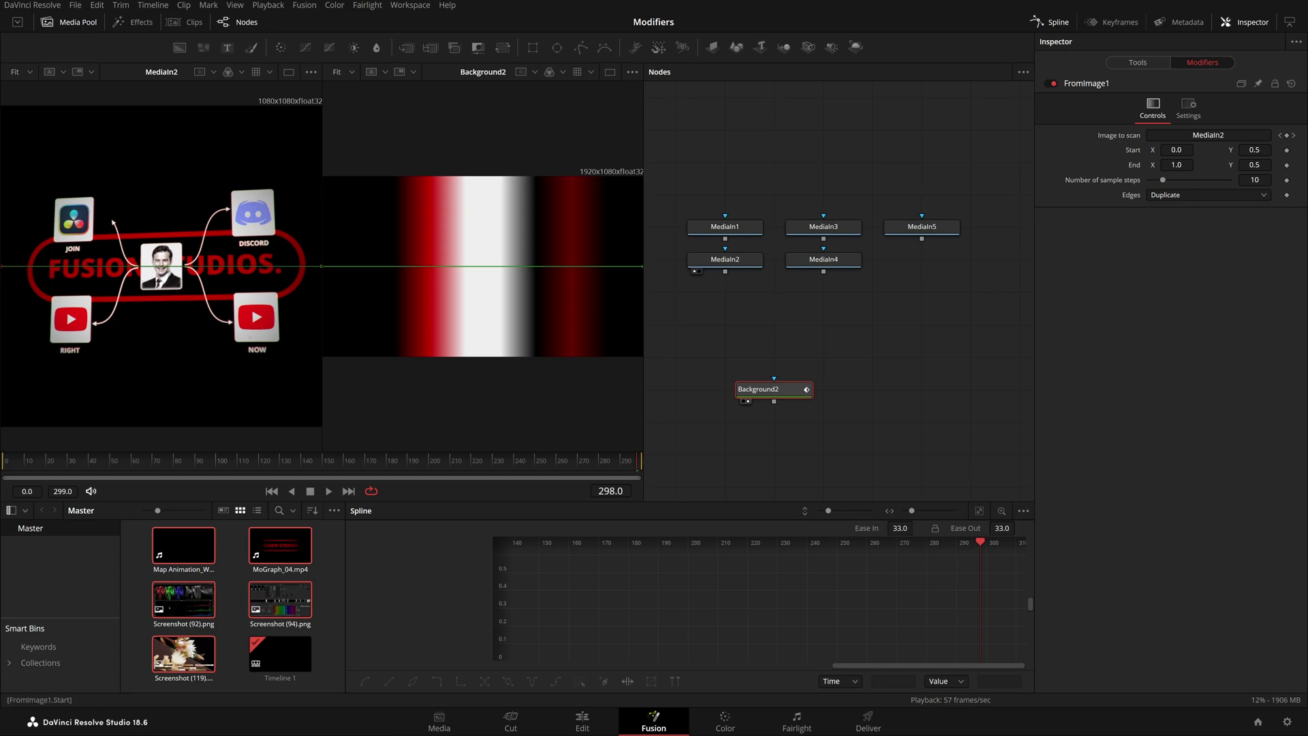
# Slope the From Image scan line diagonally across MediaIn2 by setting End Y to 0.201 and Start Y to 0.79.
pyautogui.moveTo(1254, 150); pyautogui.dragTo(1291, 150)
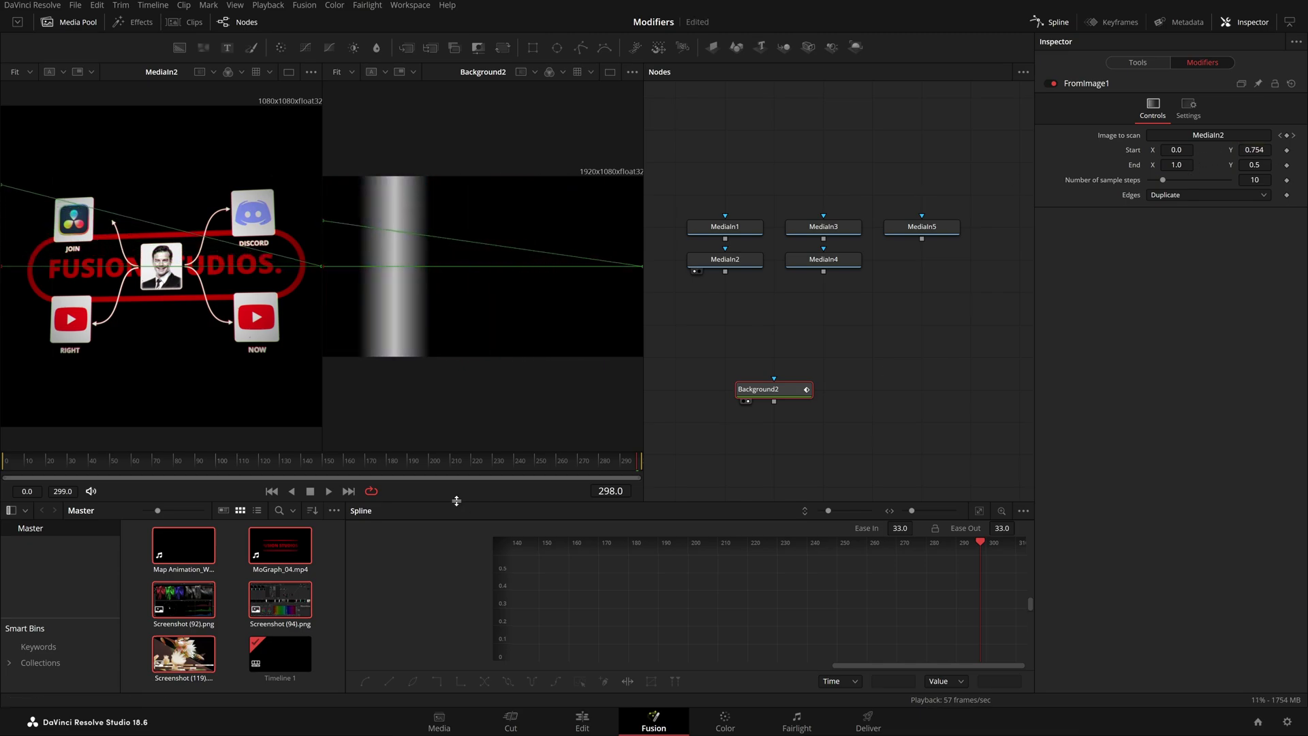
pyautogui.moveTo(313, 264); pyautogui.dragTo(244, 256)
pyautogui.moveTo(1254, 165); pyautogui.dragTo(1209, 165)
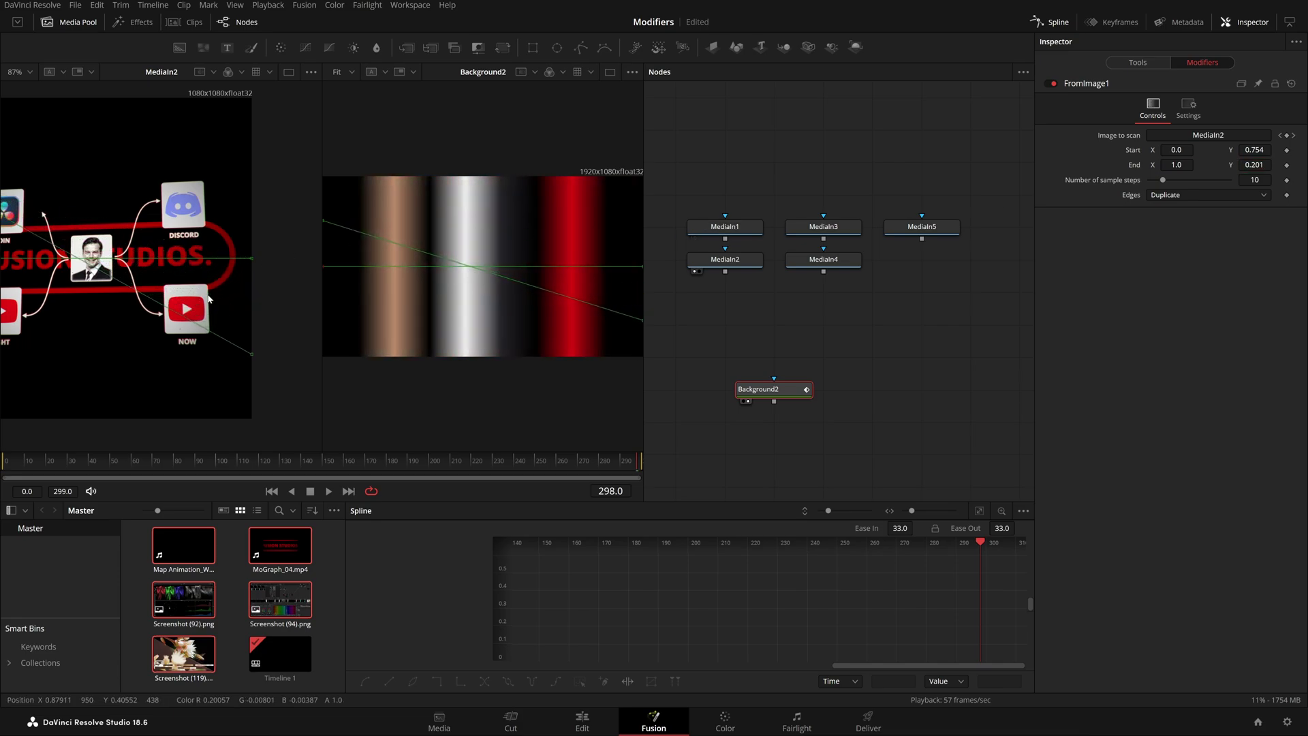
pyautogui.moveTo(225, 285); pyautogui.dragTo(289, 313)
pyautogui.moveTo(1254, 150); pyautogui.dragTo(1258, 150)
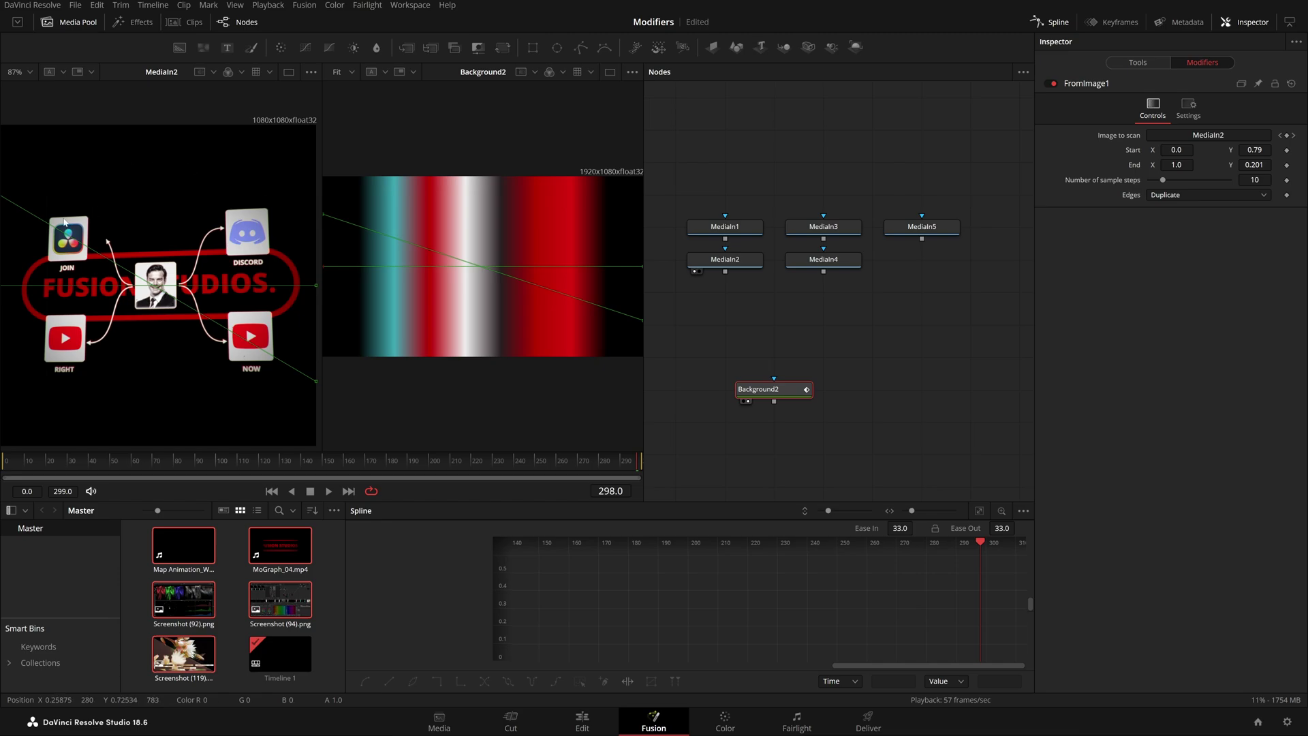
pyautogui.scroll(5, 65, 222)
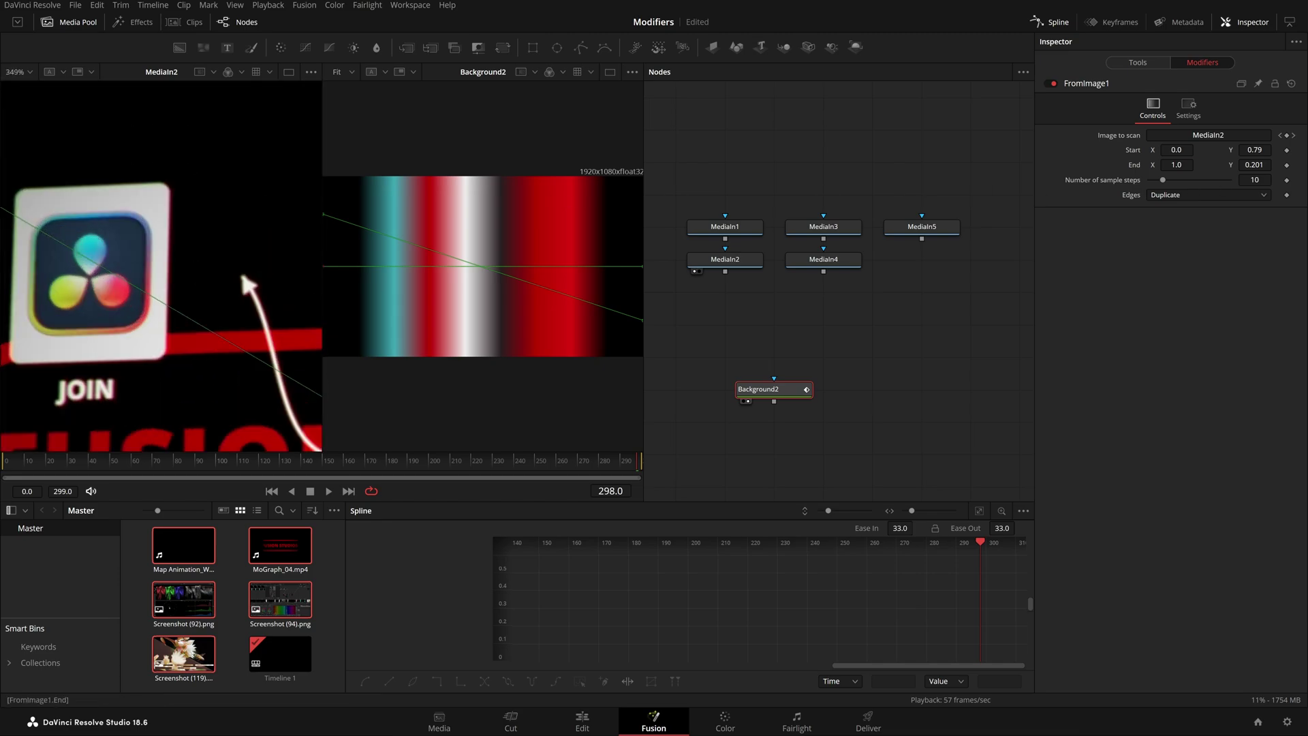
# Set the From Image modifier's End Y to 0.204 and fit MediaIn2 to its viewer.
pyautogui.moveTo(1255, 164); pyautogui.dragTo(1257, 164)
pyautogui.hotkey('ctrl', 'f')
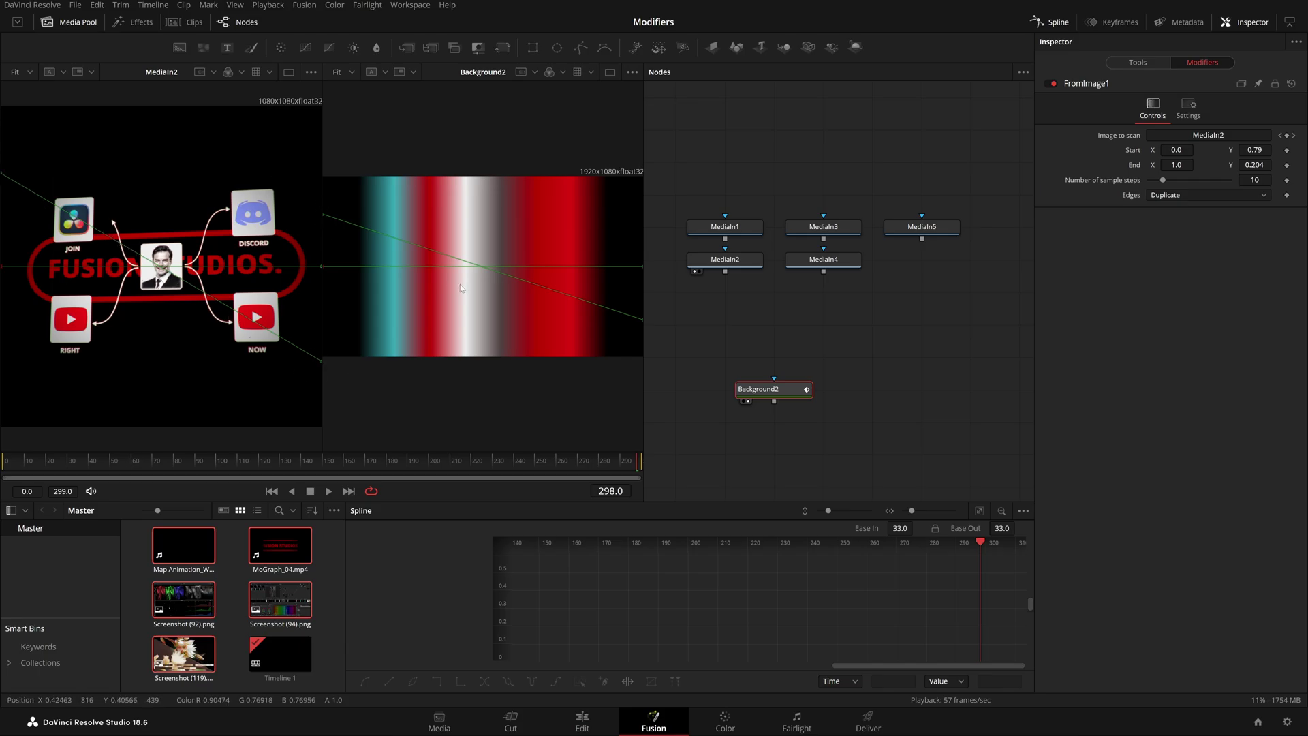
# Follow the scan line across MediaIn2 up close and compare the colours it crosses with Background2's stripes.
pyautogui.scroll(5, 37, 156)
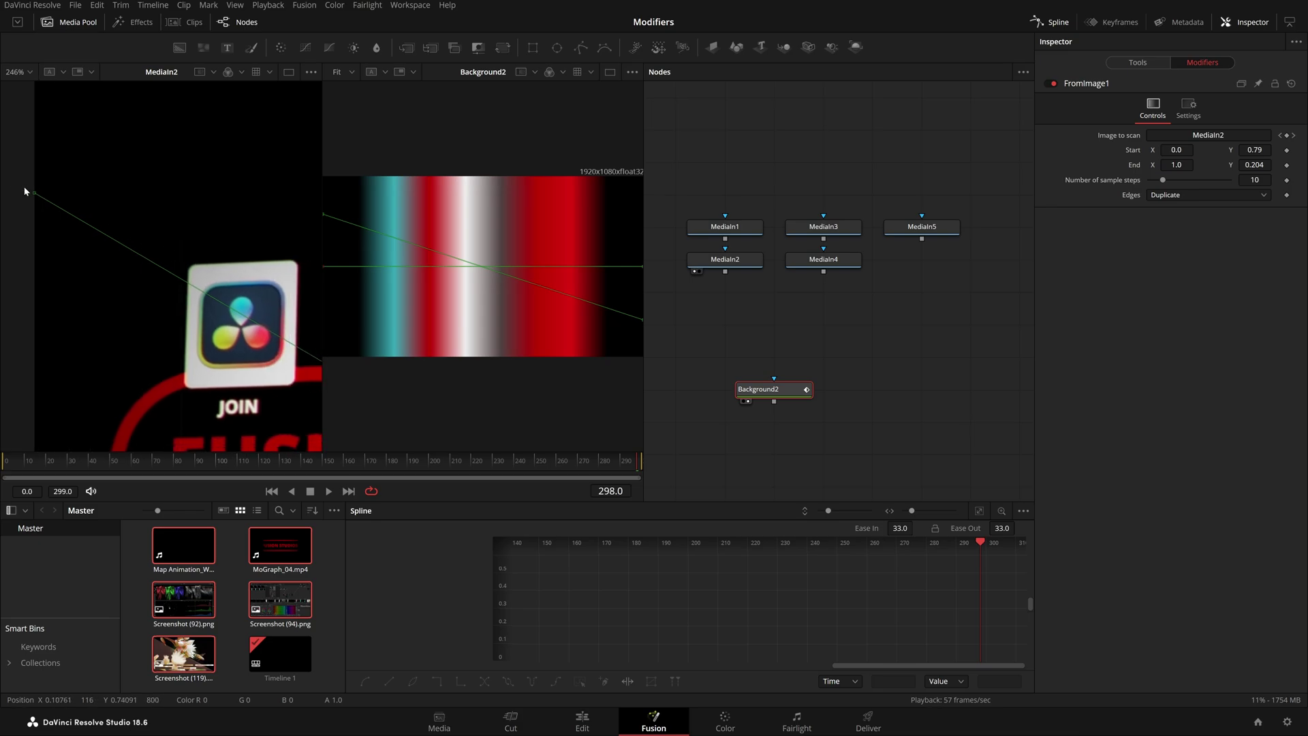
pyautogui.moveTo(132, 269); pyautogui.dragTo(108, 264)
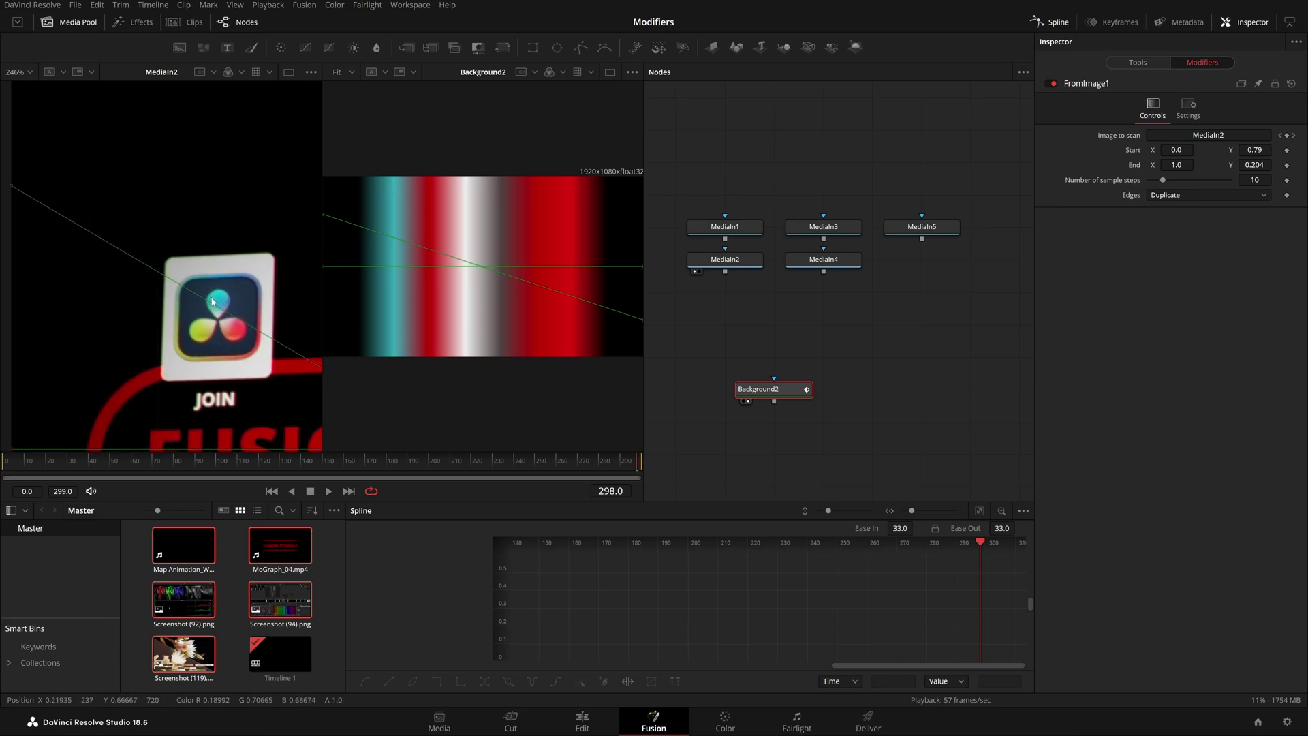
pyautogui.moveTo(317, 369); pyautogui.dragTo(217, 293)
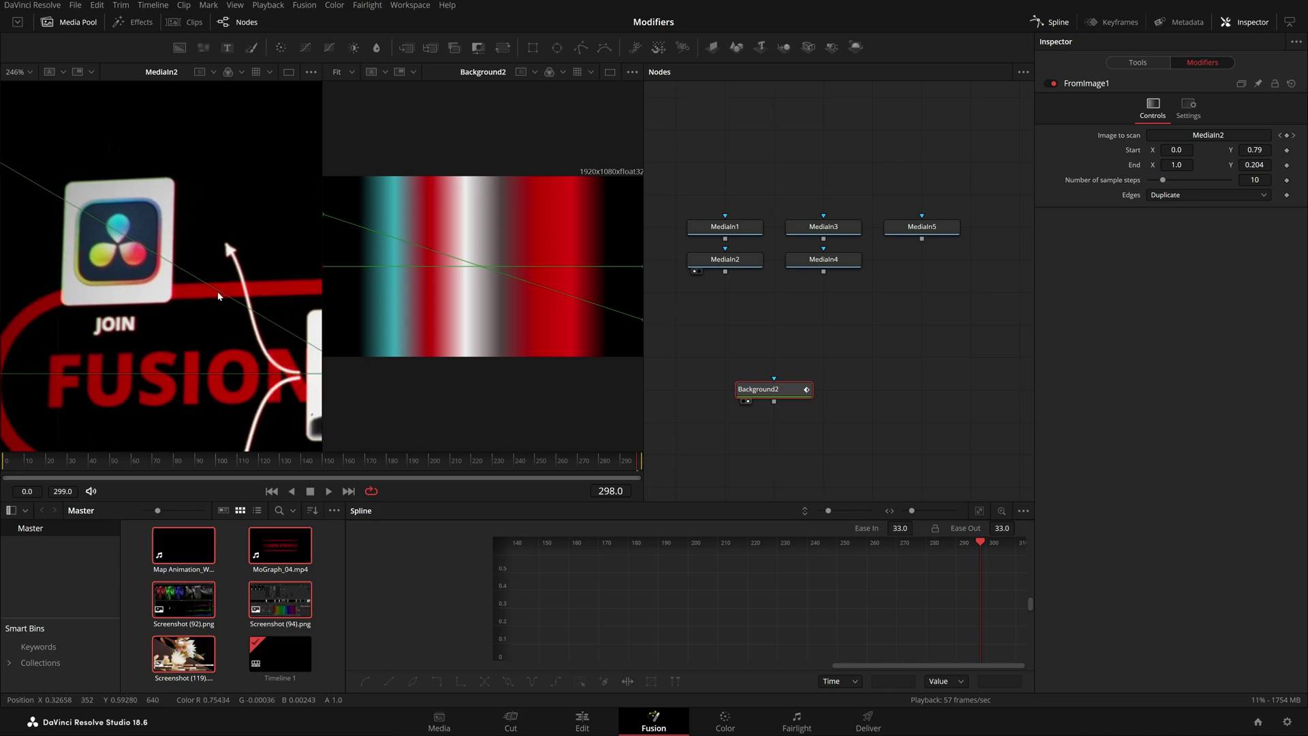
pyautogui.moveTo(319, 288); pyautogui.dragTo(205, 221)
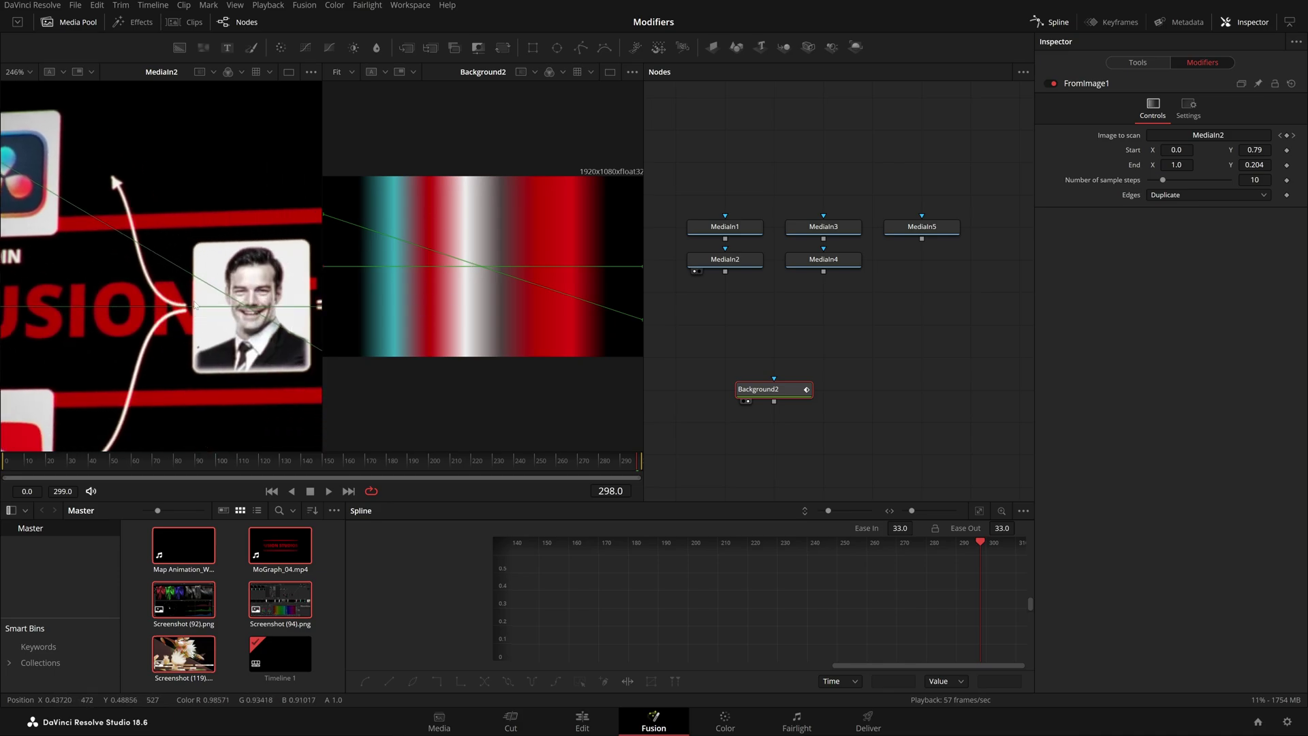
pyautogui.moveTo(200, 311); pyautogui.dragTo(12, 233)
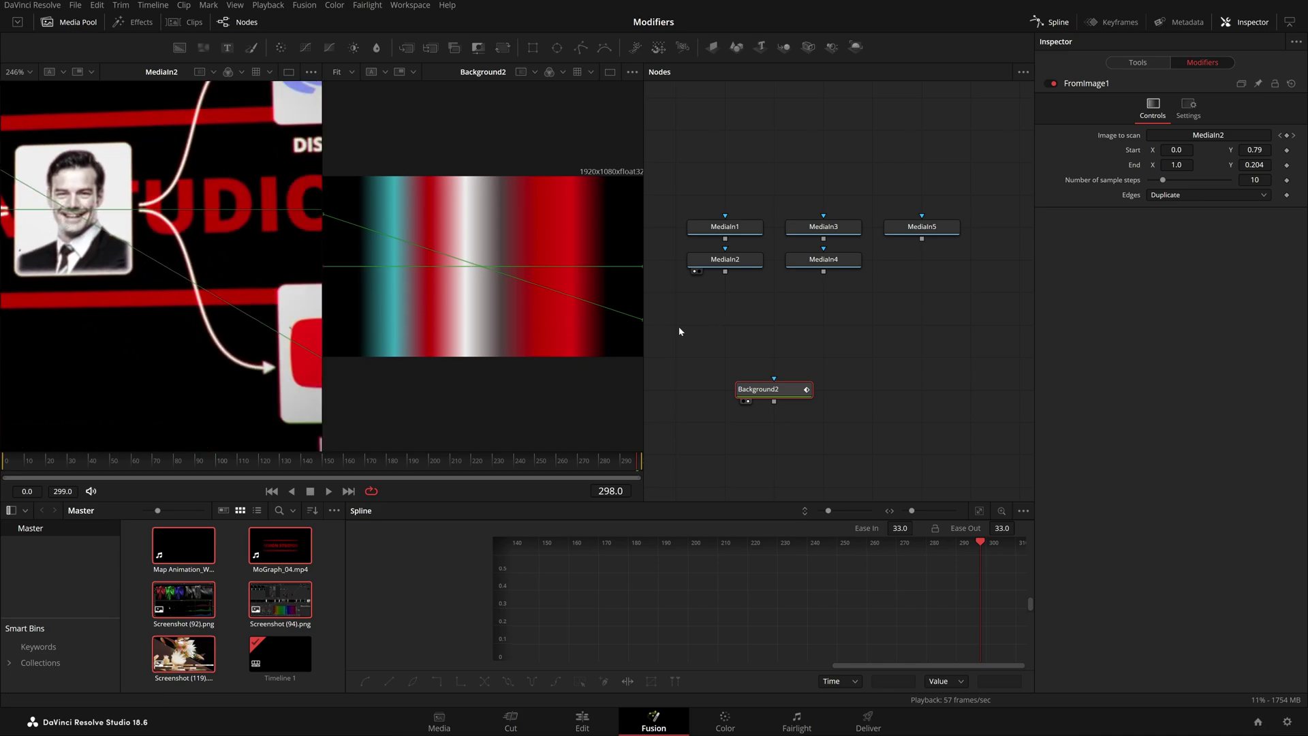
pyautogui.moveTo(300, 436); pyautogui.dragTo(170, 335)
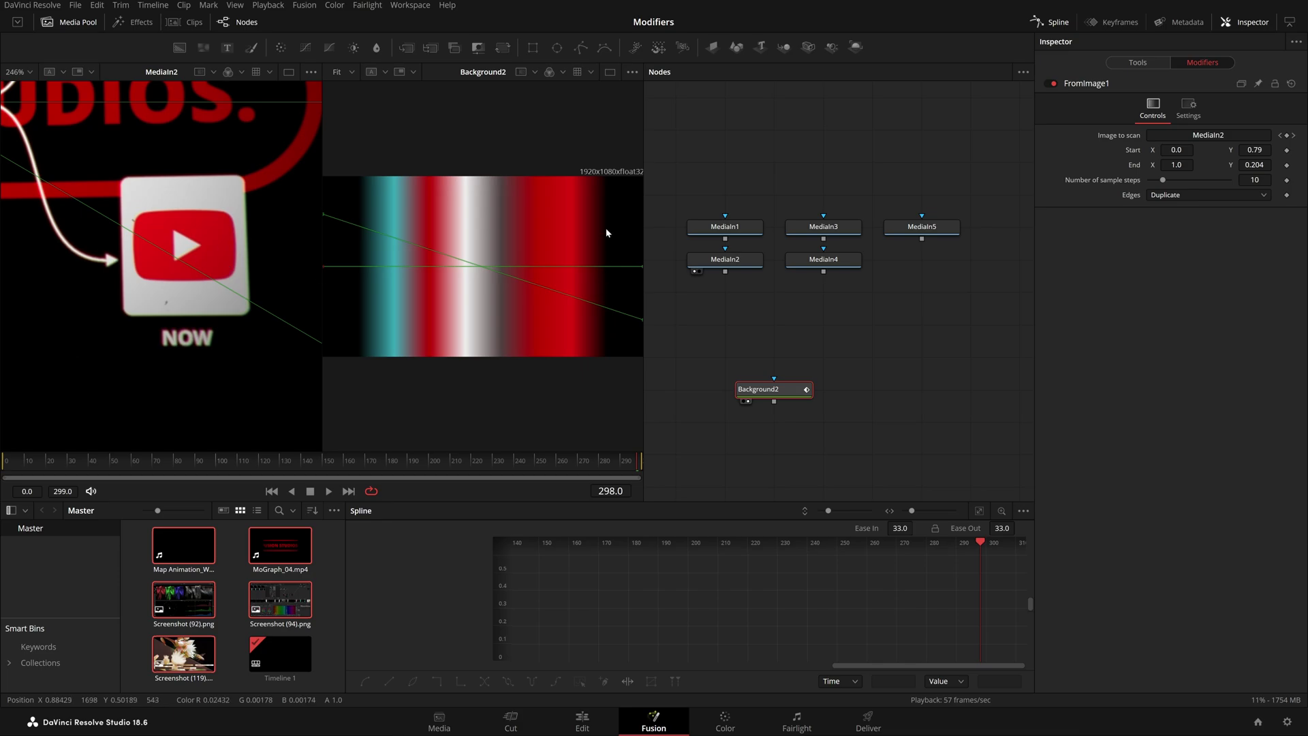
pyautogui.moveTo(242, 427); pyautogui.dragTo(223, 225)
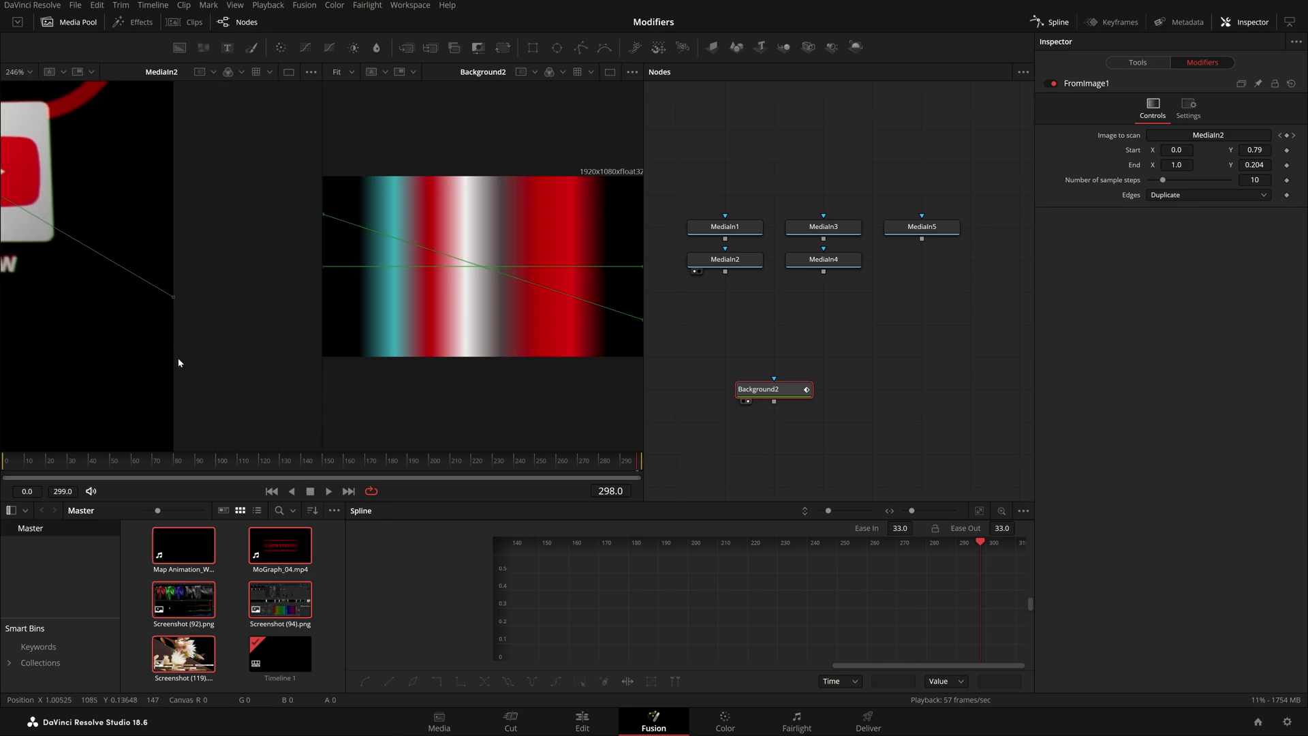
pyautogui.hotkey('ctrl', 'f')
# Try 50, 100 and 1000 sample steps on the From Image modifier and settle on 150.
pyautogui.moveTo(1166, 186); pyautogui.dragTo(1231, 185)
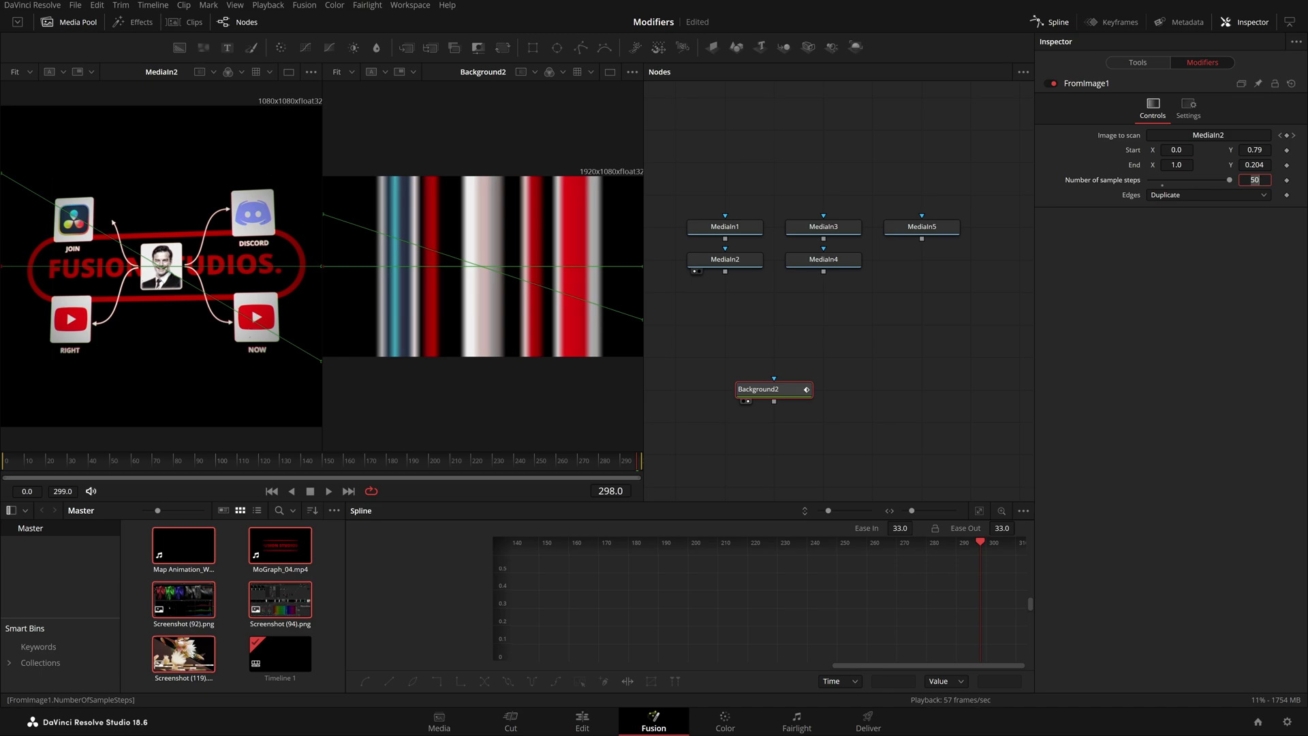
pyautogui.write('00')
pyautogui.press('Tab')
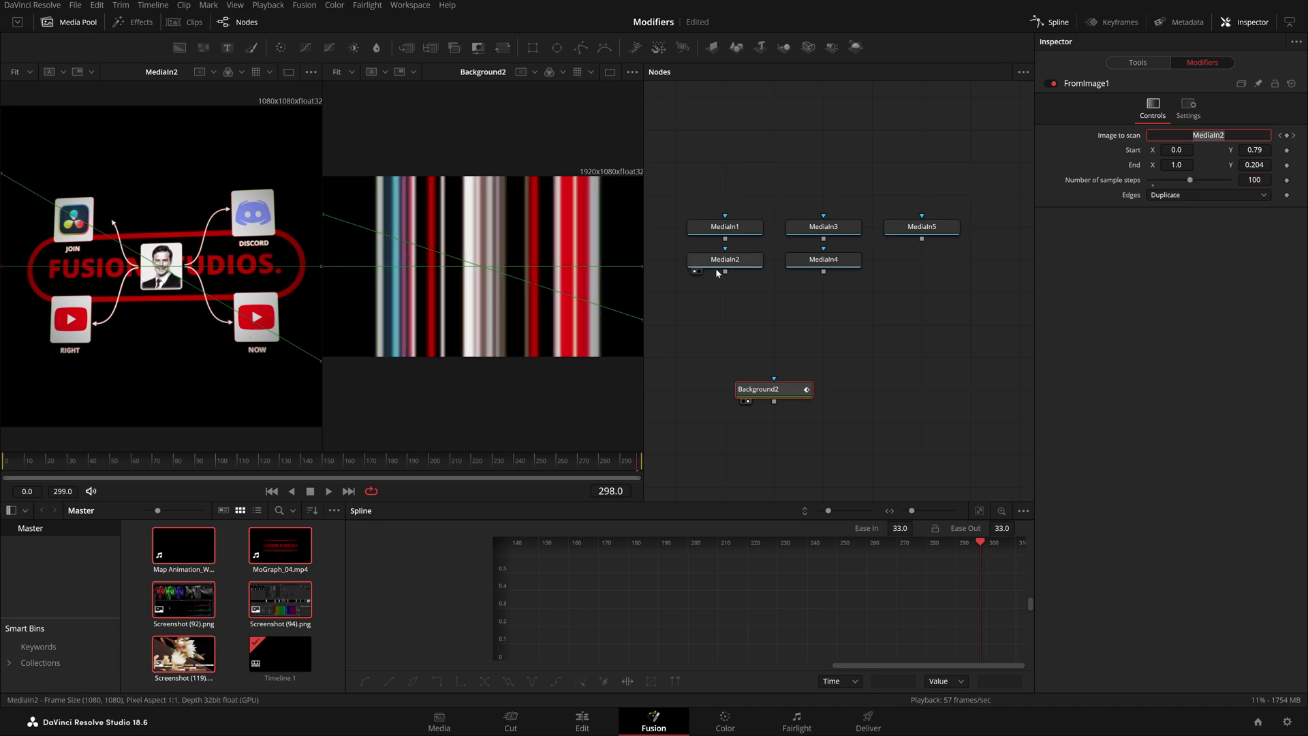
pyautogui.hotkey('shift', 'Tab')
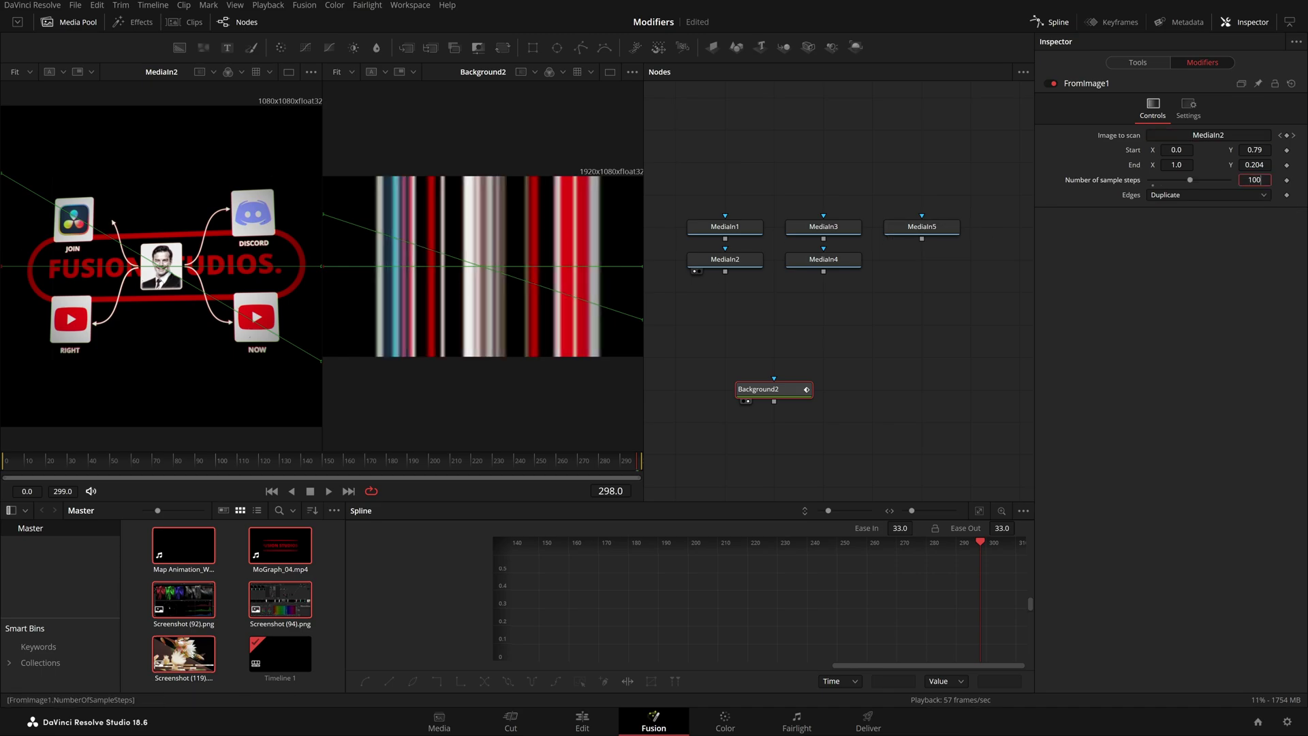
pyautogui.press('Tab')
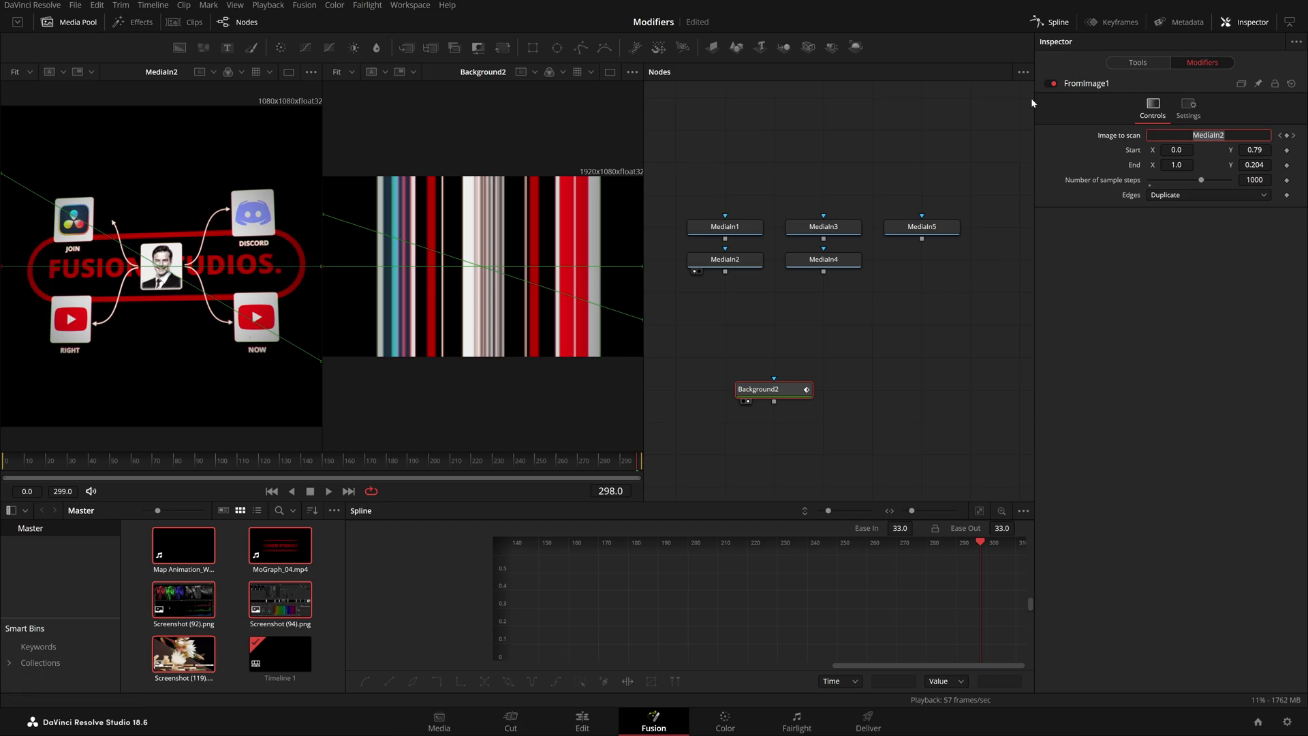
pyautogui.hotkey('shift', 'Tab')
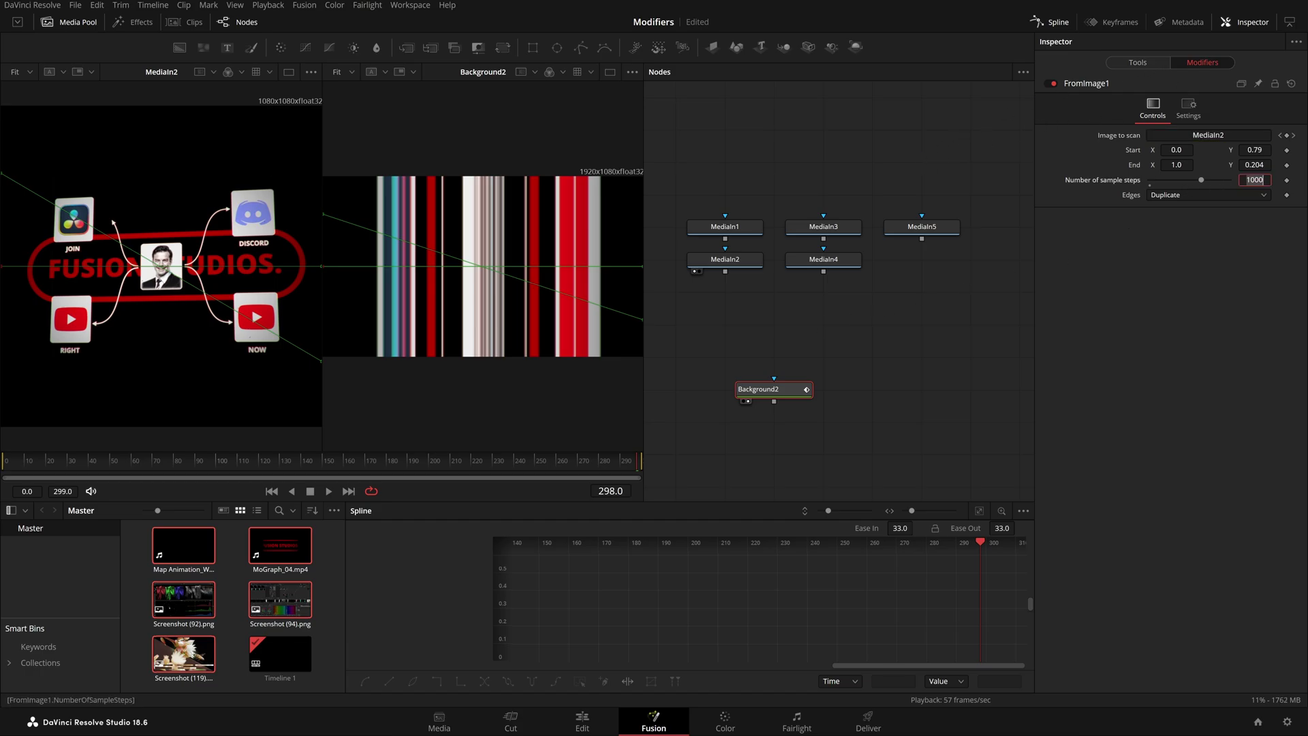
pyautogui.write('150')
pyautogui.press('Tab')
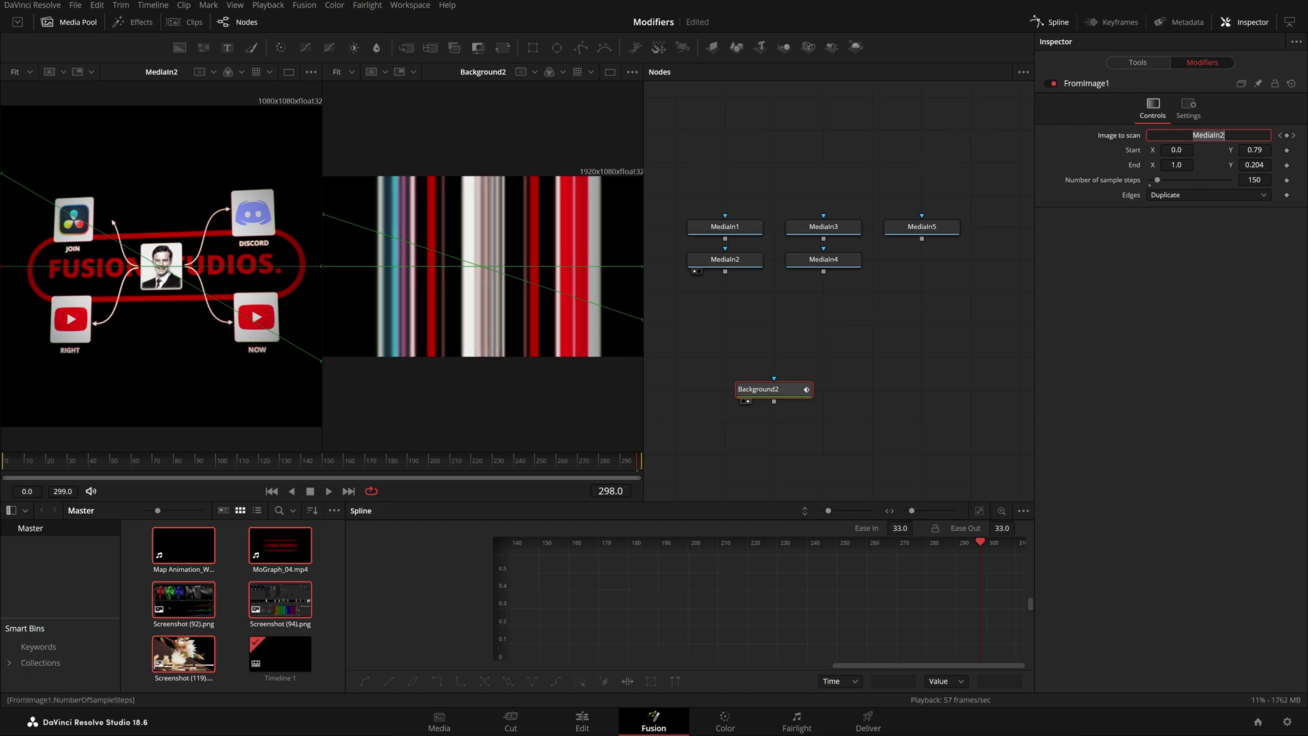
# Compare Background2's finer stripes up close with the colours along MediaIn2's scan line, and fit both images again.
pyautogui.click(958, 358)
pyautogui.scroll(3, 390, 260)
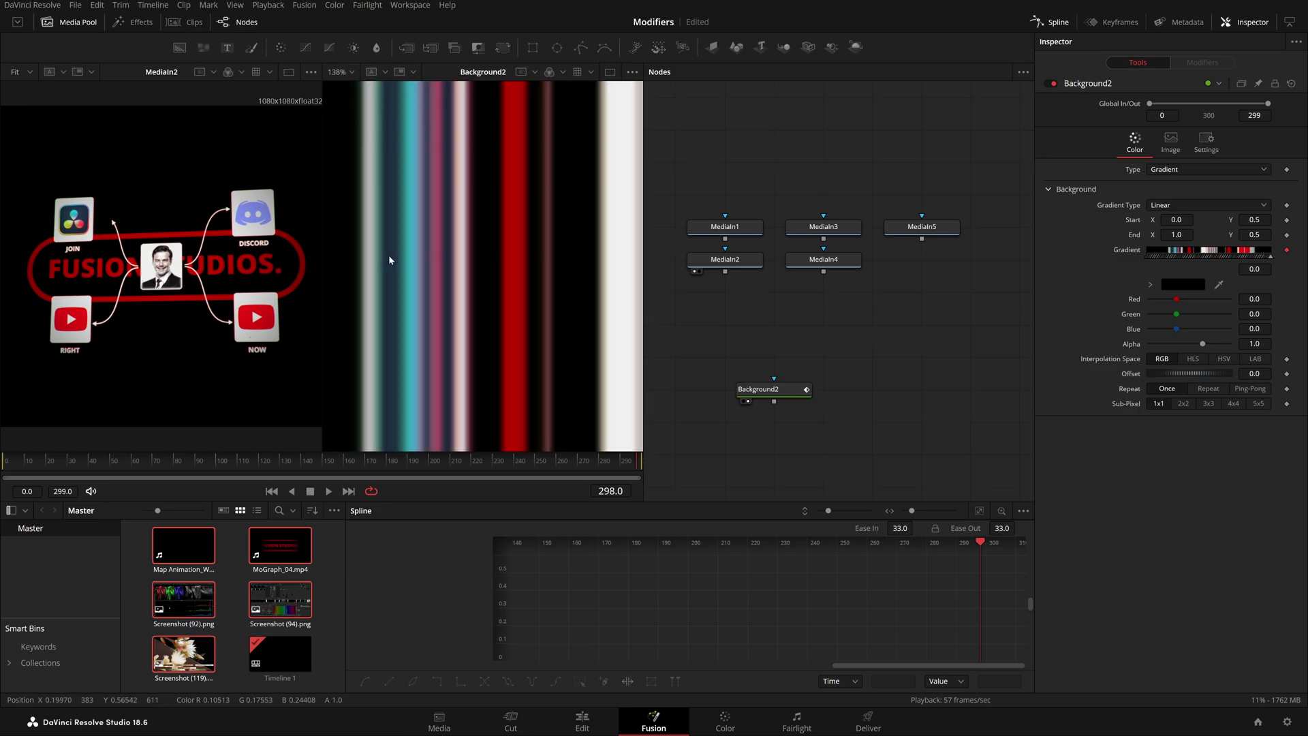
pyautogui.scroll(4, 73, 216)
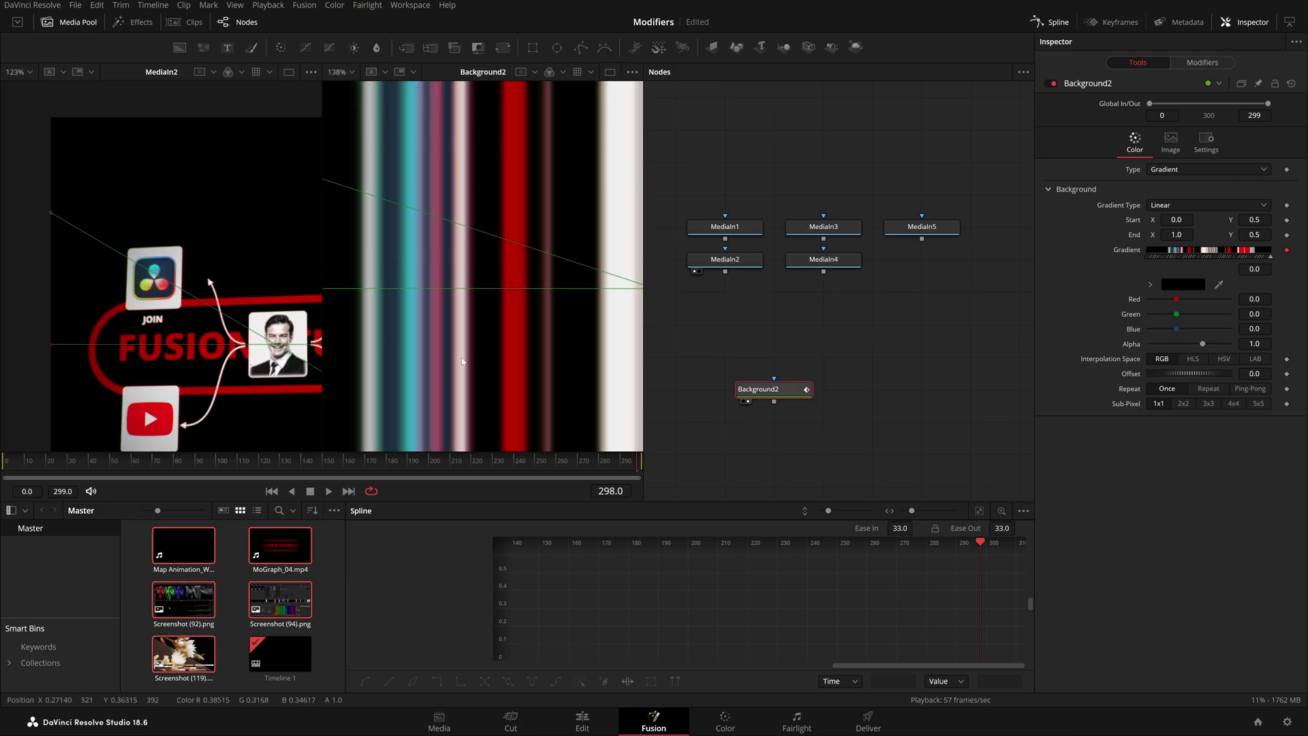
pyautogui.hotkey('ctrl', 'f')
pyautogui.hotkey('ctrl', 'f')
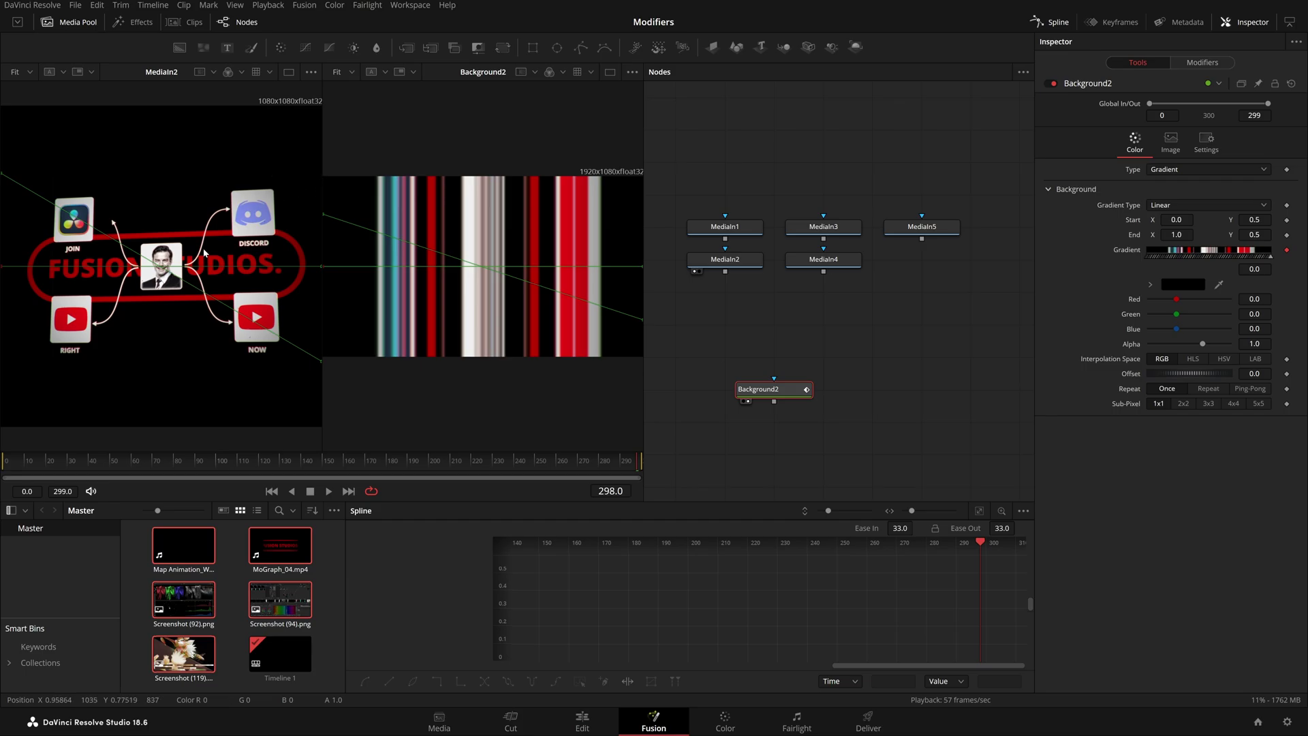
# Try an upward-sloping From Image scan line across MediaIn2, with Start at -0.02102, 0.175948 and End at 0.992117, 0.820566.
pyautogui.click(1224, 65)
pyautogui.moveTo(1254, 150); pyautogui.dragTo(1017, 150)
pyautogui.scroll(-2, 191, 392)
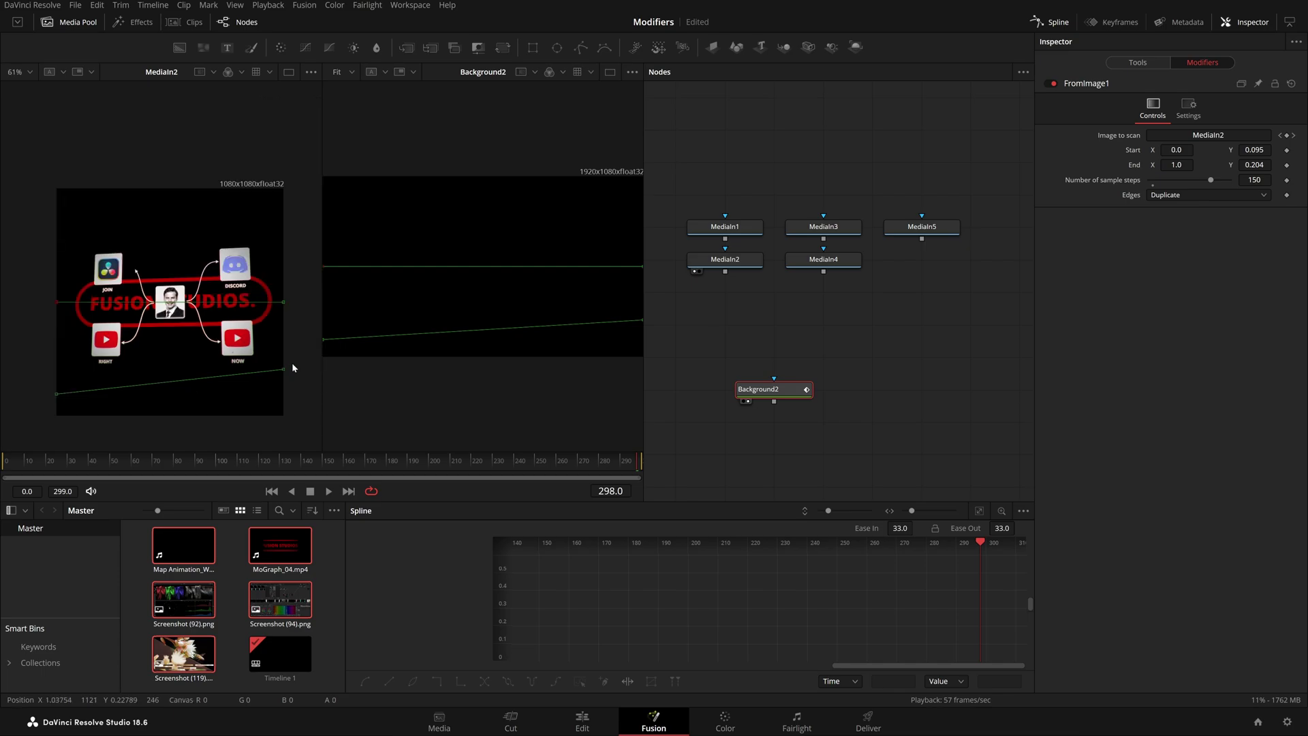
pyautogui.moveTo(285, 369); pyautogui.dragTo(282, 229)
pyautogui.moveTo(57, 394)
pyautogui.mouseDown()
pyautogui.moveTo(75, 358)
pyautogui.moveTo(51, 370)
pyautogui.mouseUp()
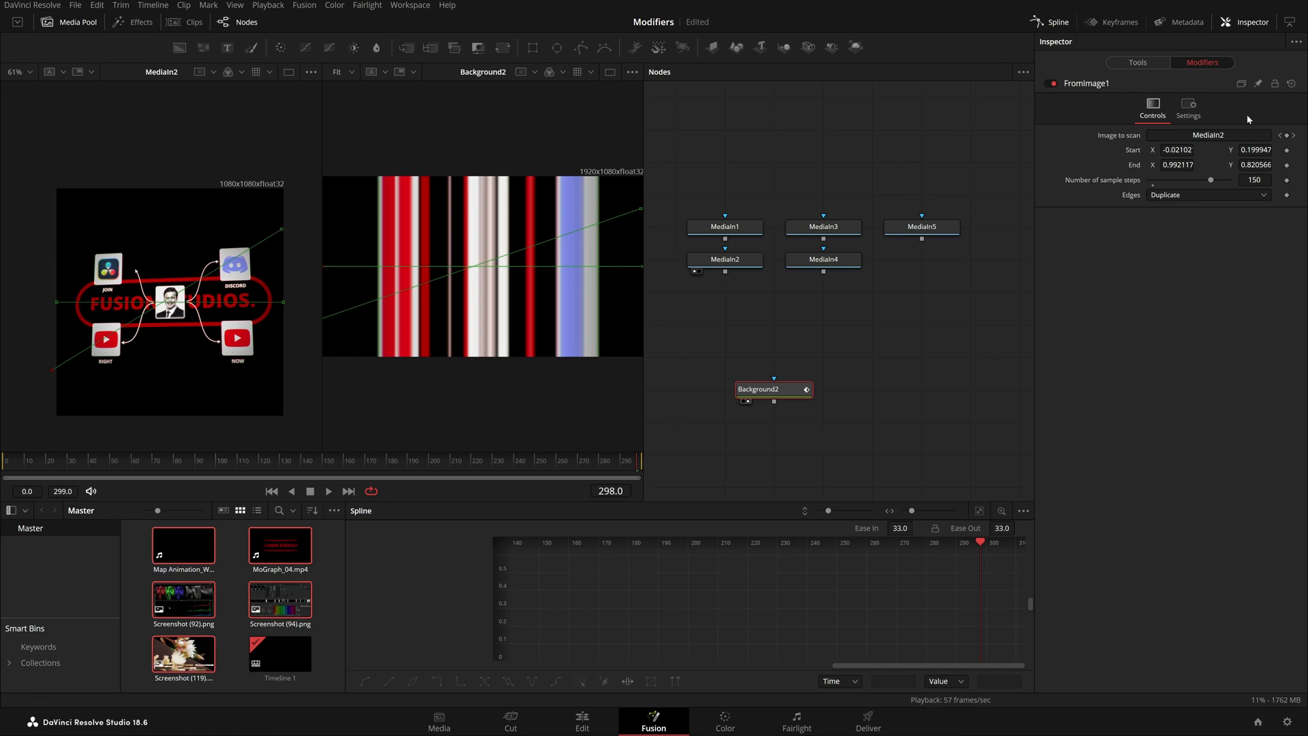
pyautogui.moveTo(1255, 150)
pyautogui.mouseDown()
pyautogui.moveTo(1044, 150)
pyautogui.moveTo(1239, 150)
pyautogui.mouseUp()
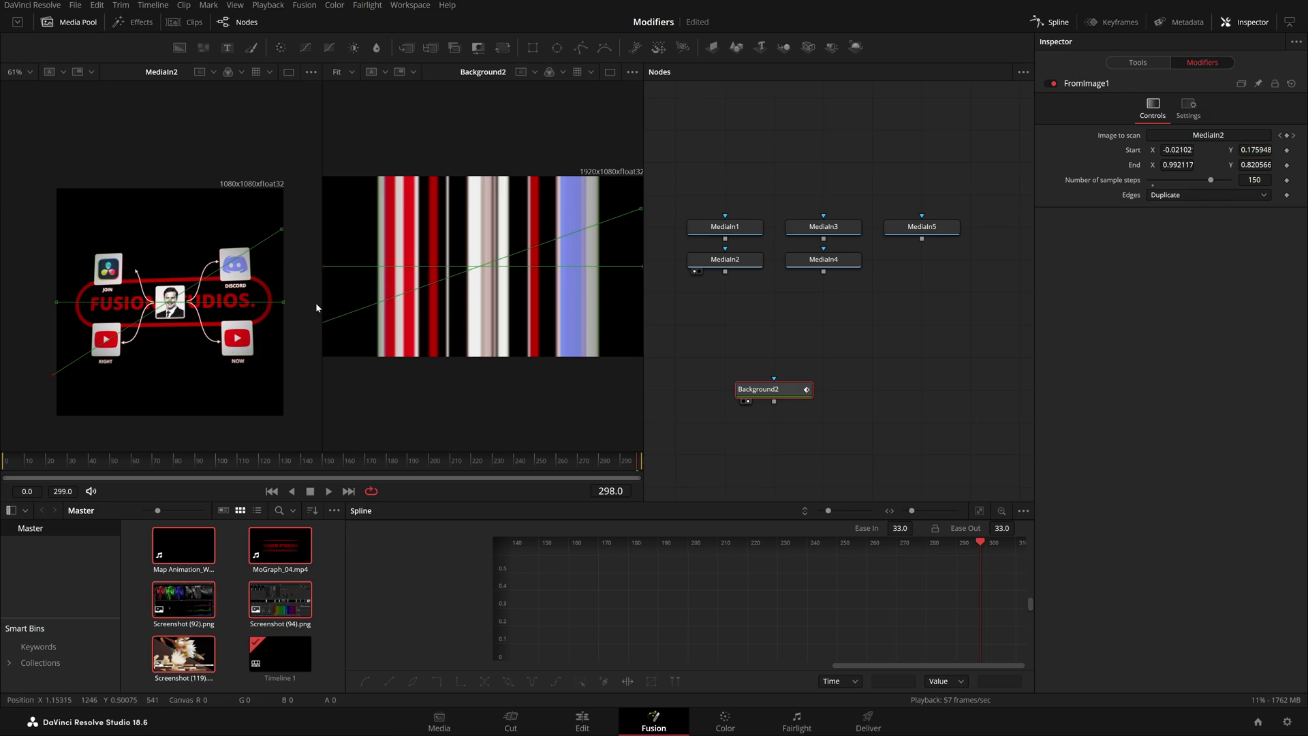
# Try Background2's own gradient Start X at 0.281 and reset it to its default.
pyautogui.click(1134, 63)
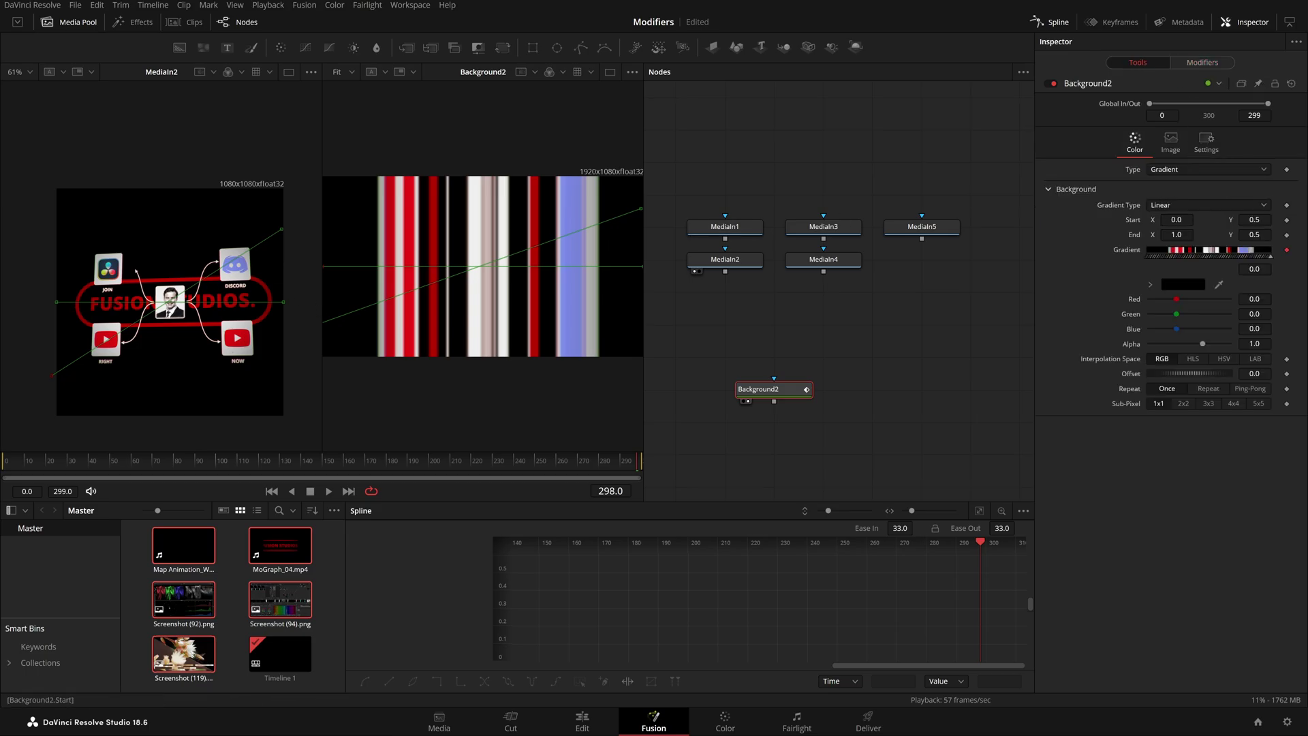
pyautogui.moveTo(1170, 219); pyautogui.dragTo(1307, 219)
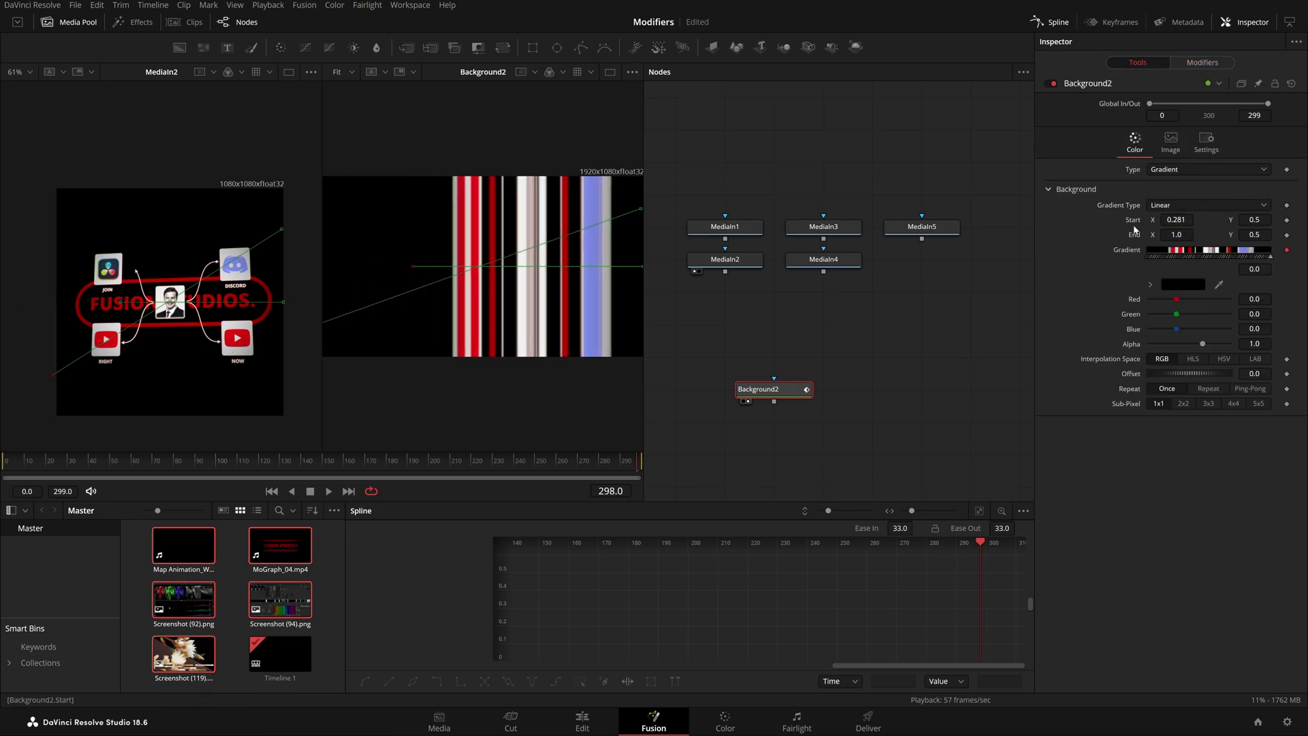
pyautogui.doubleClick(1140, 223)
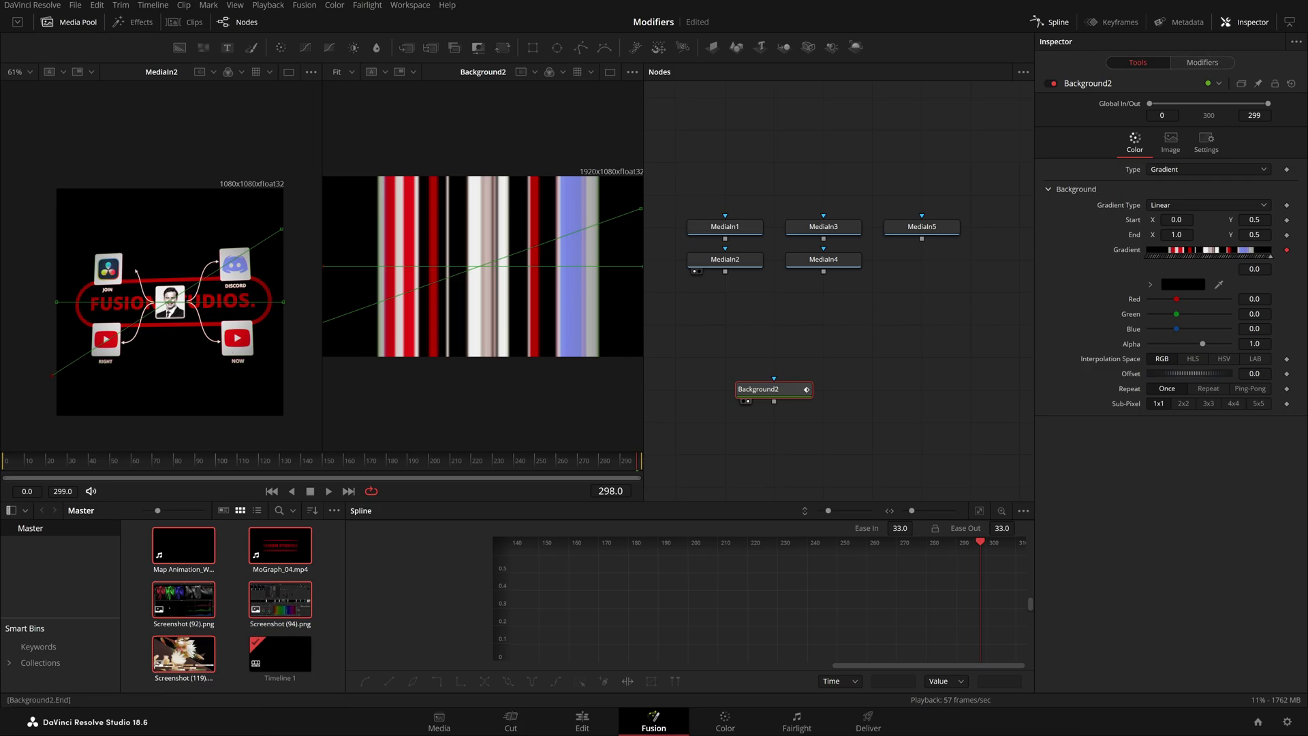
# Tile Background2's gradient into narrow stripes by choosing the Repeat mode and setting Start X to 0.98.
pyautogui.click(1208, 388)
pyautogui.moveTo(1176, 220); pyautogui.dragTo(1232, 220)
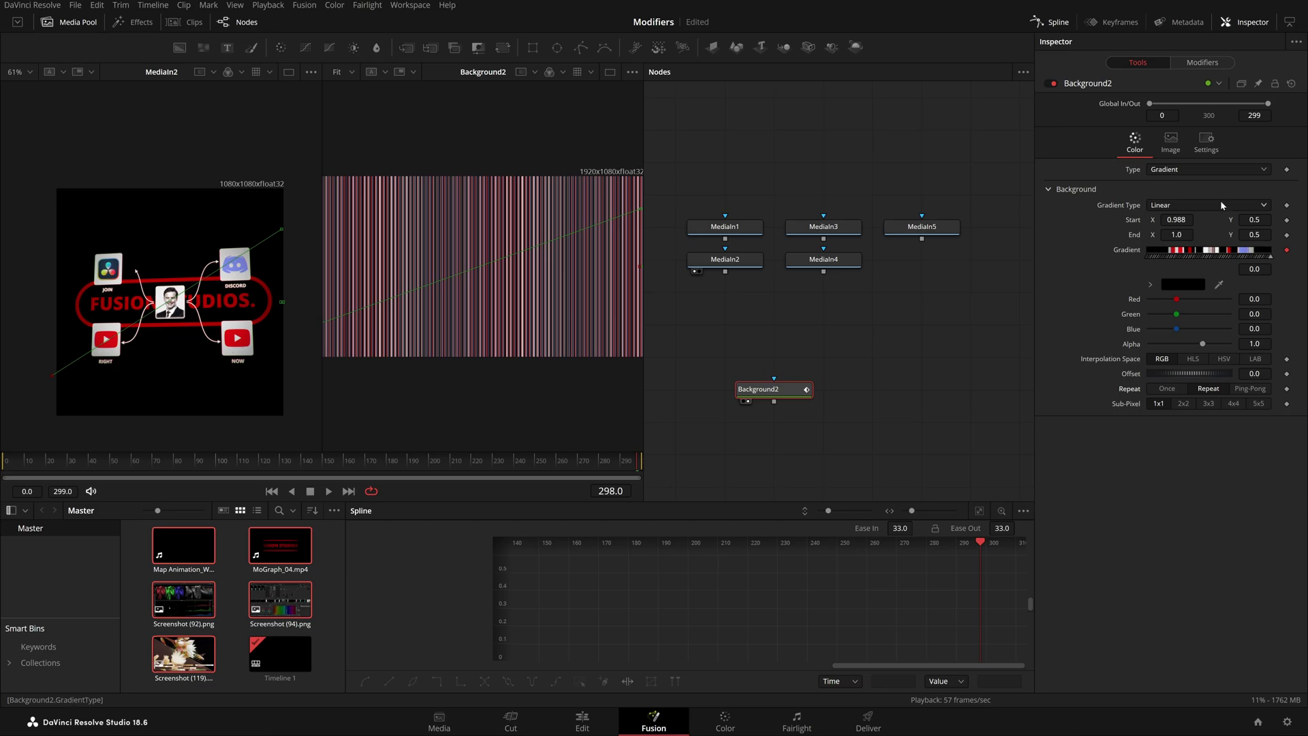
pyautogui.moveTo(1176, 219); pyautogui.dragTo(1012, 252)
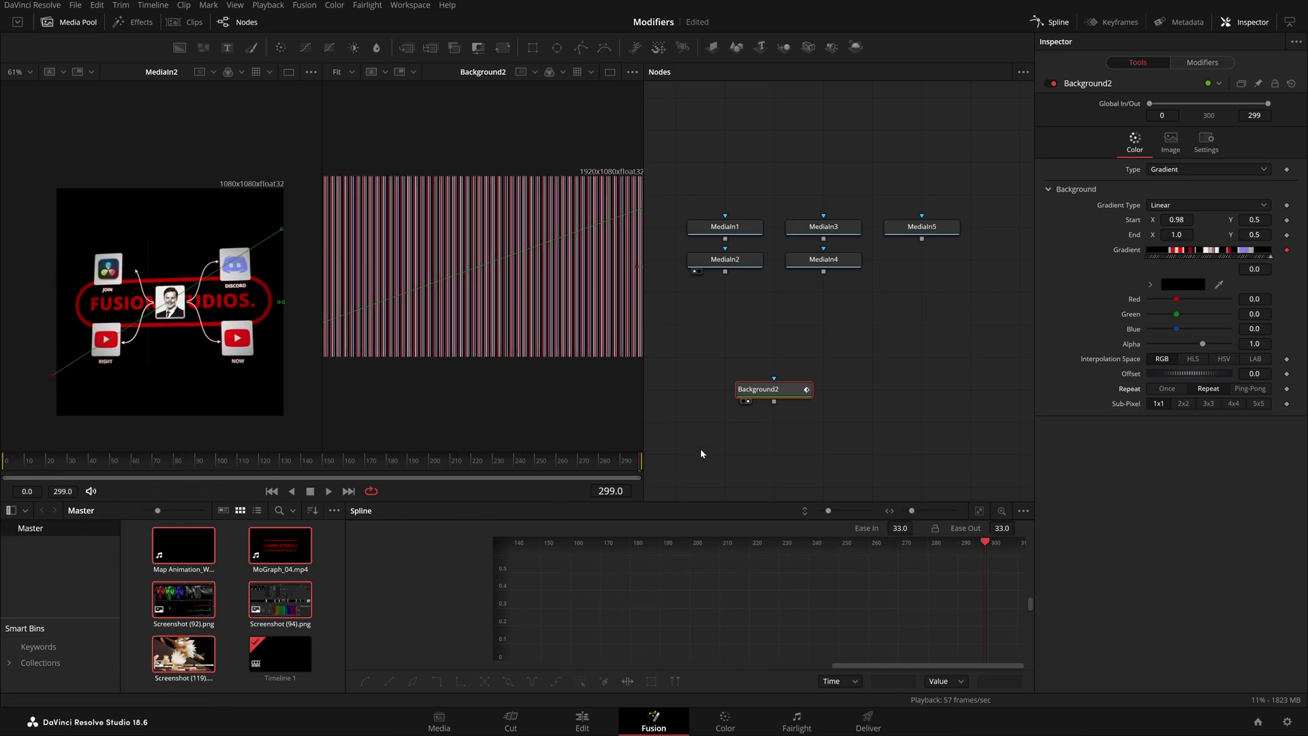
# Reset the From Image modifier's Start and End points to their defaults and return to frame 0.
pyautogui.click(1197, 64)
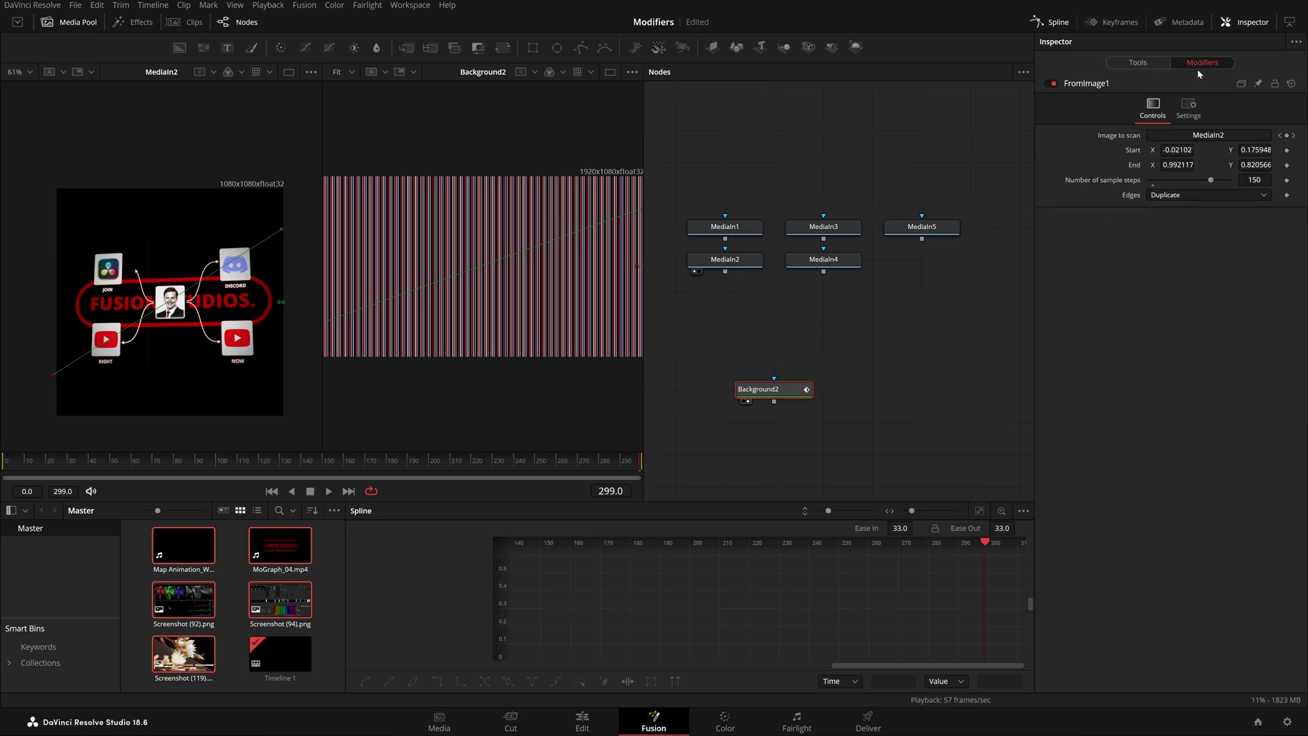
pyautogui.doubleClick(1134, 165)
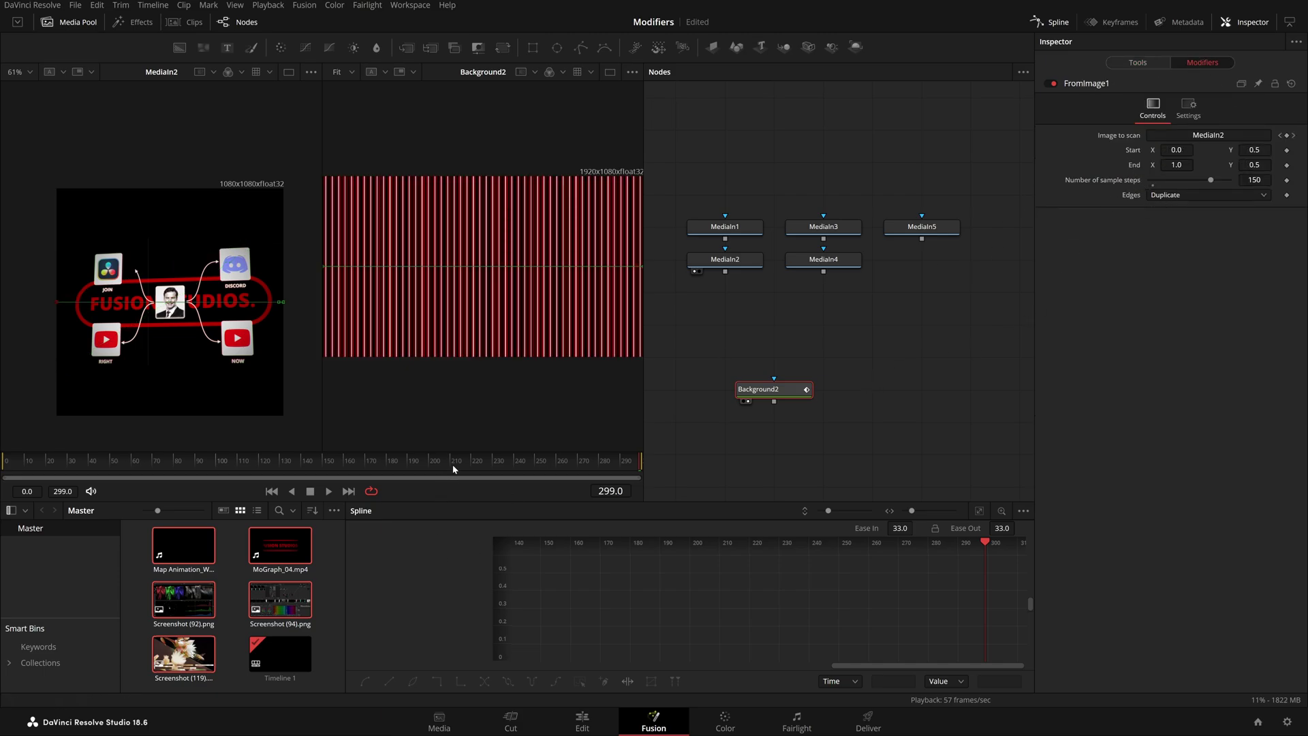
pyautogui.moveTo(448, 466); pyautogui.dragTo(0, 560)
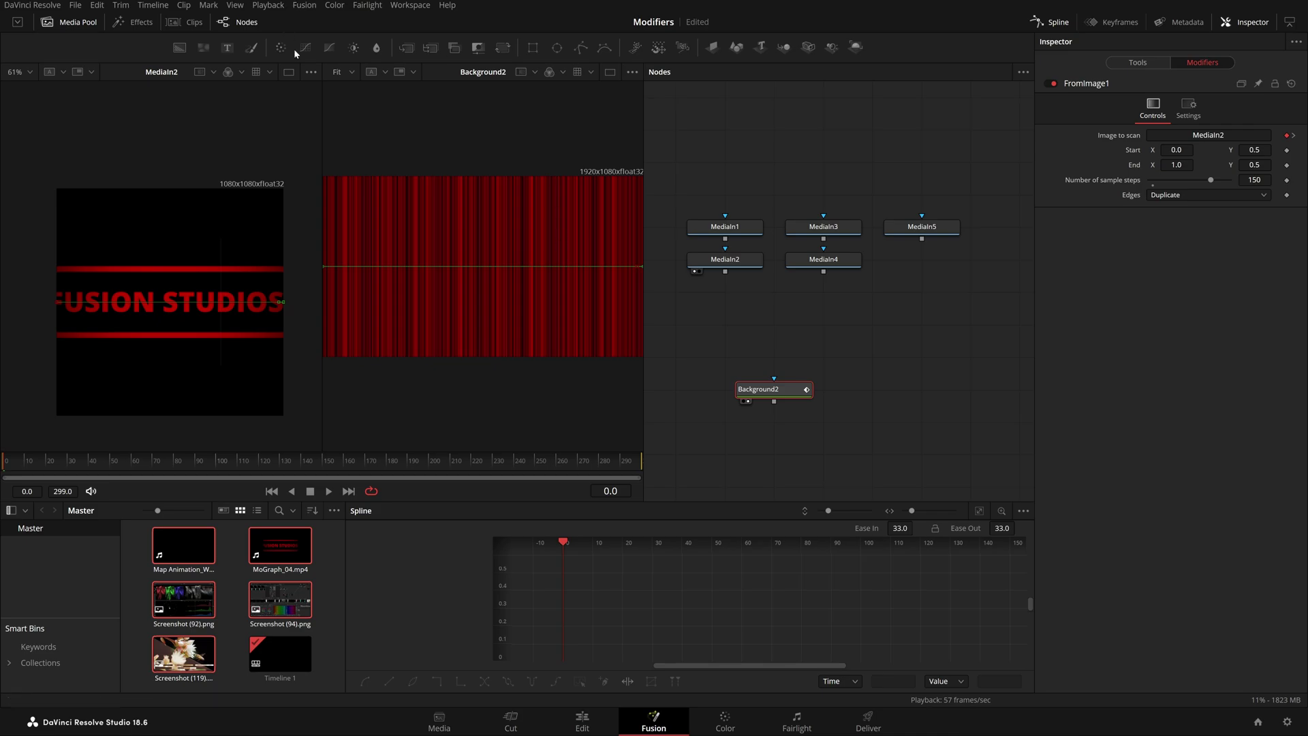
# Fit both images to their viewers and widen Background2's viewer.
pyautogui.click(353, 72)
pyautogui.click(353, 89)
pyautogui.hotkey('ctrl', 'f')
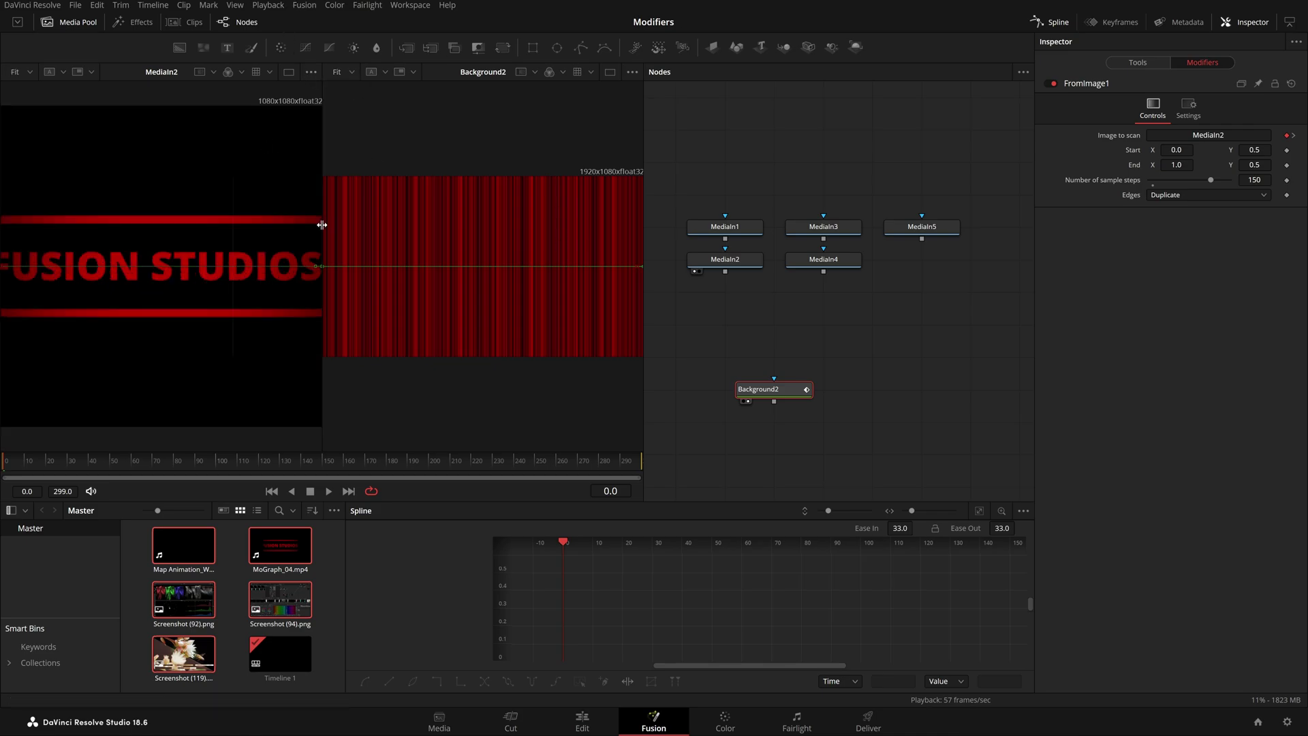
pyautogui.moveTo(322, 257); pyautogui.dragTo(230, 257)
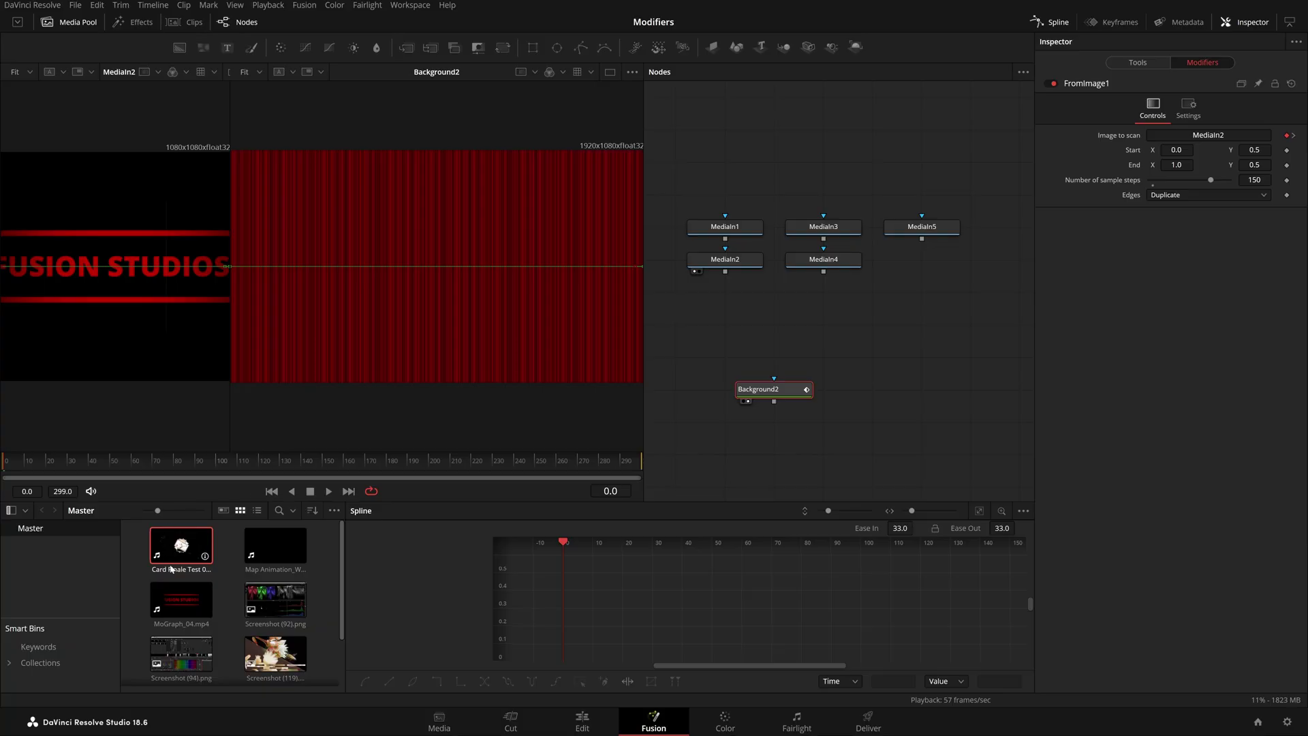
# Add the Card Finale Test 01 W MB.mp4 clip below MediaIn5 and make it the From Image modifier's image to scan.
pyautogui.moveTo(181, 546); pyautogui.dragTo(922, 259)
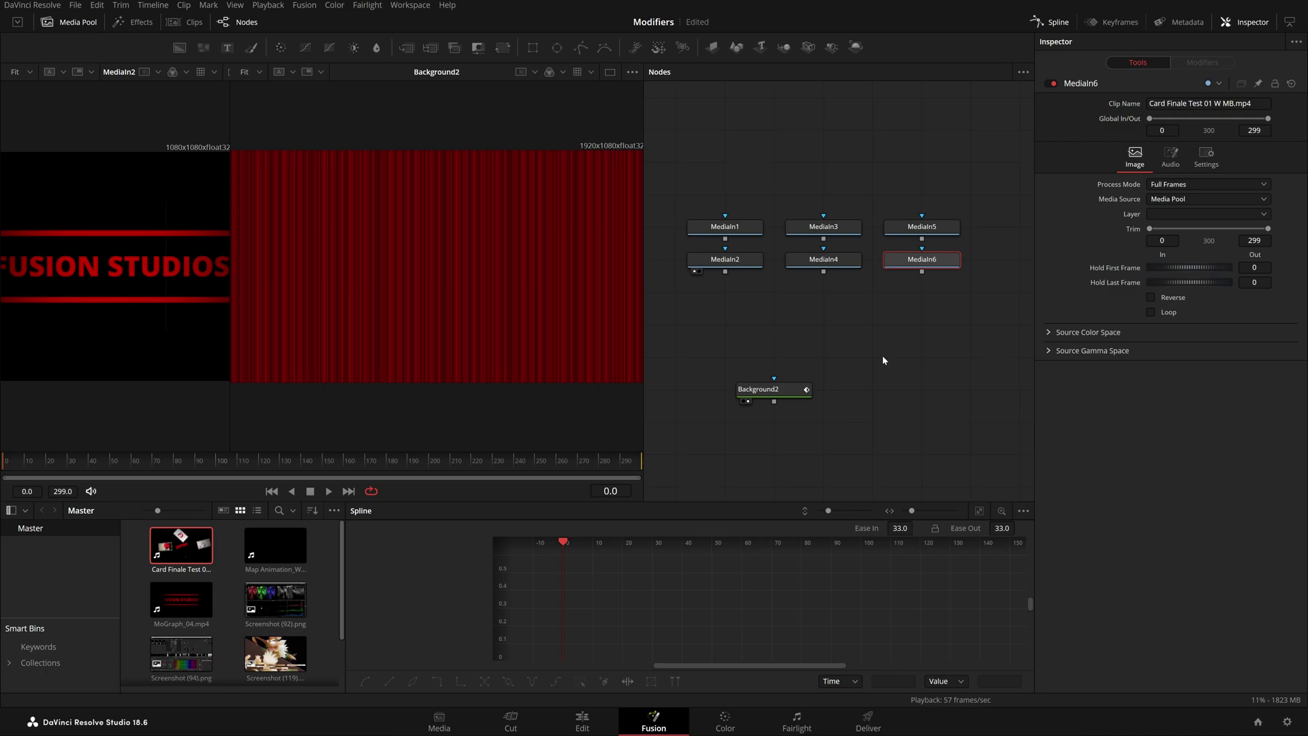
pyautogui.click(795, 389)
pyautogui.click(1203, 62)
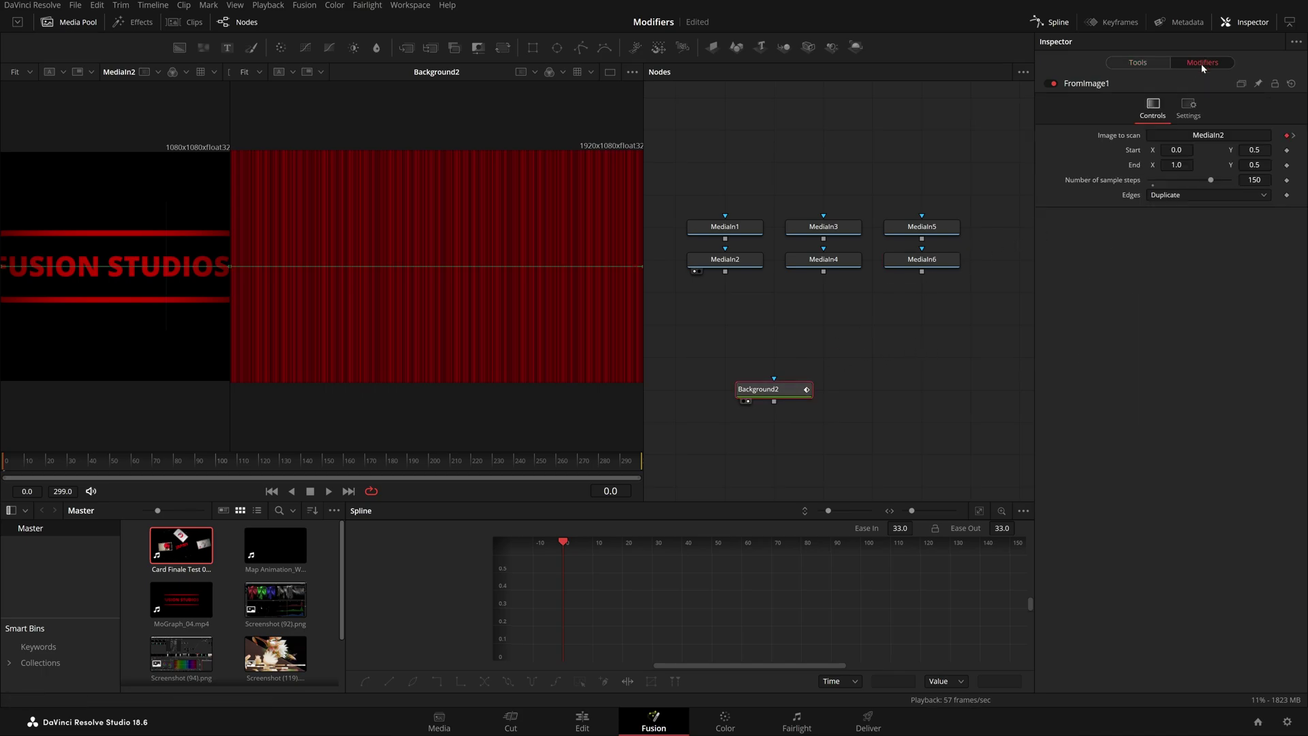
pyautogui.moveTo(949, 261); pyautogui.dragTo(1117, 171)
pyautogui.moveTo(1211, 137); pyautogui.dragTo(1209, 135)
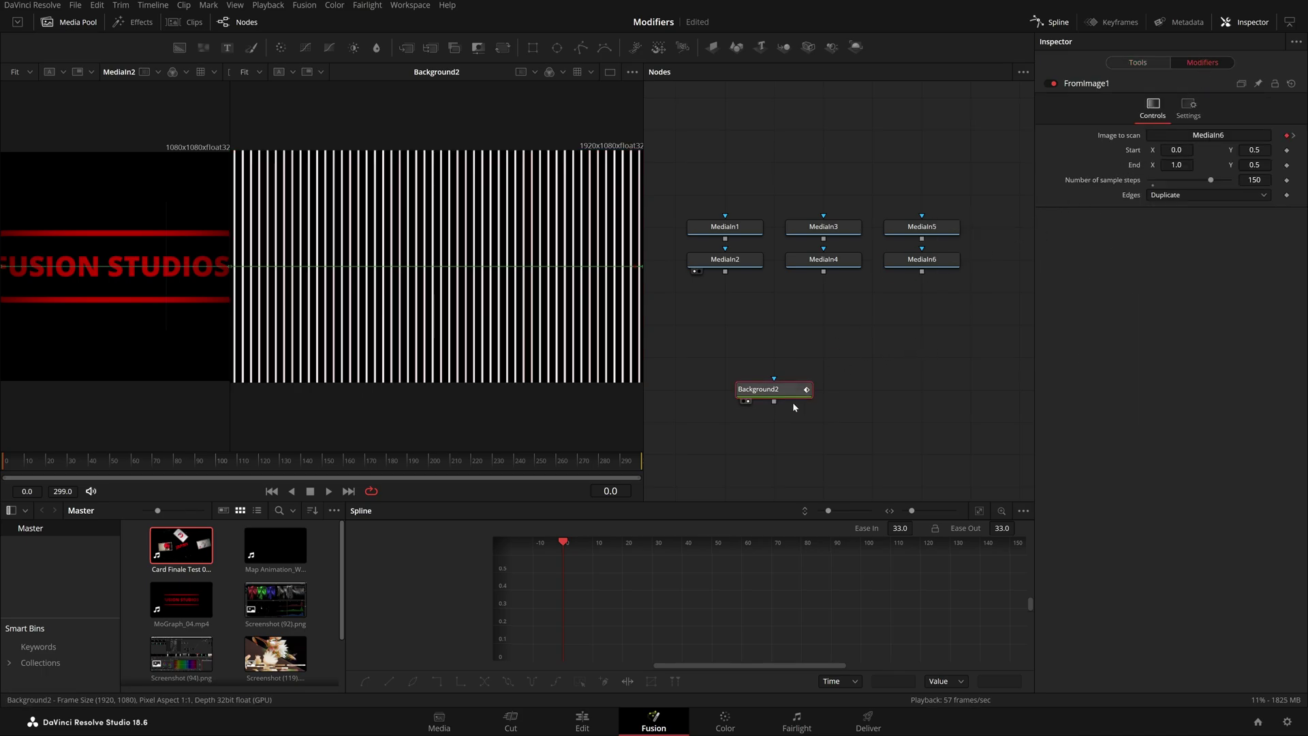
# View MediaIn6 beside Background2 at frame 62 and hide the Media Pool.
pyautogui.moveTo(933, 271); pyautogui.dragTo(330, 351)
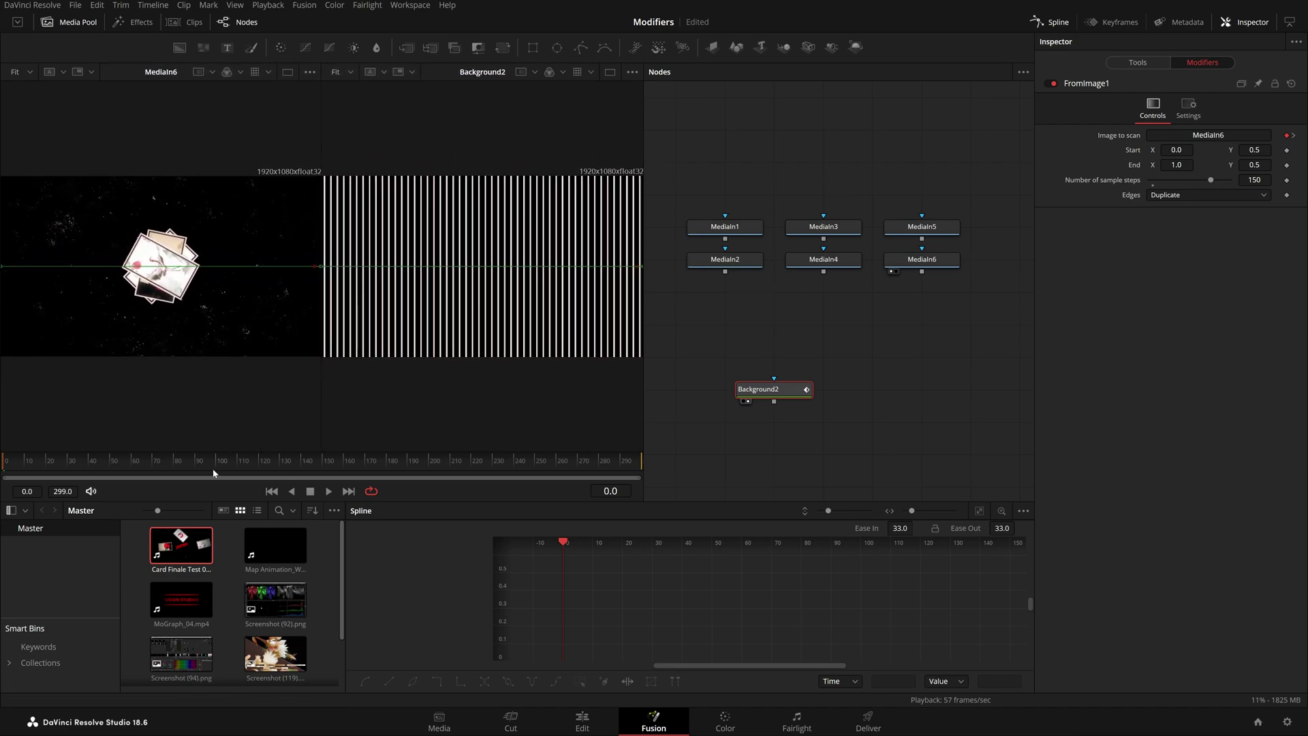
pyautogui.moveTo(136, 468)
pyautogui.mouseDown()
pyautogui.moveTo(24, 497)
pyautogui.moveTo(135, 470)
pyautogui.mouseUp()
pyautogui.click(73, 23)
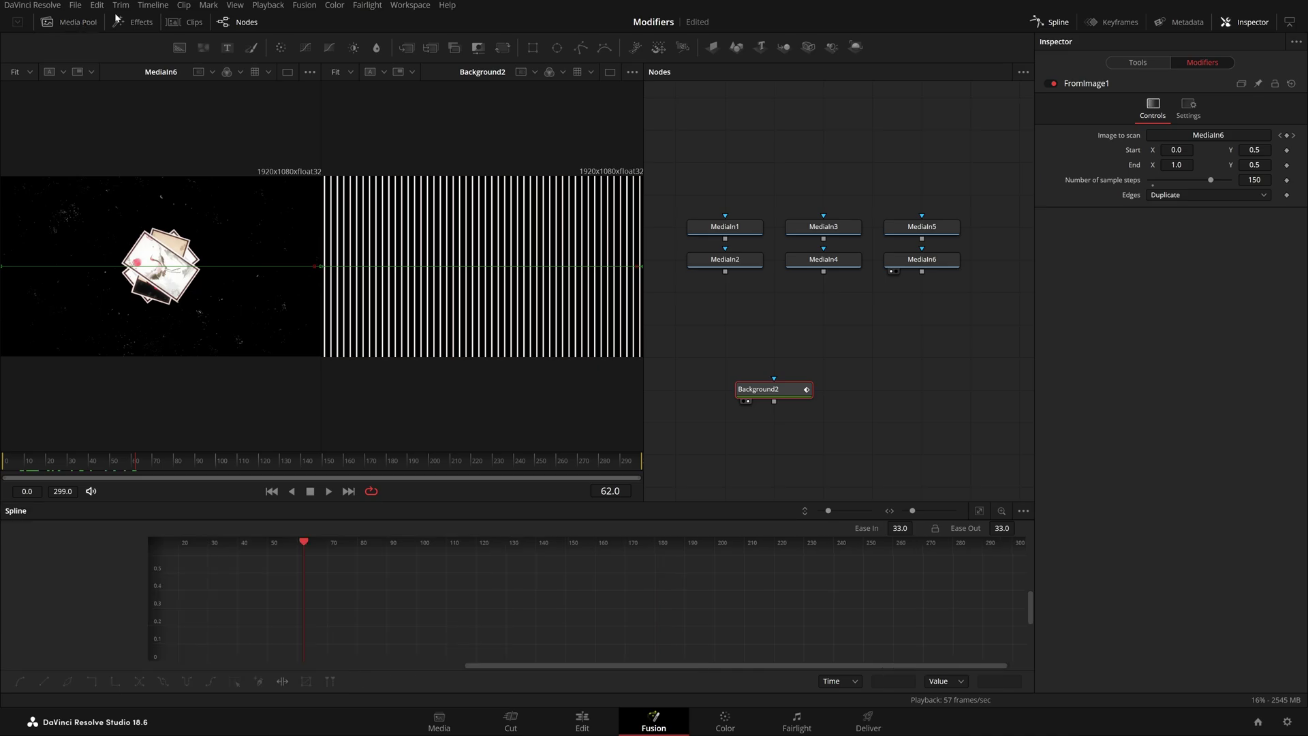
# Enlarge the viewers by hiding the Spline editor and narrowing the node area, and stack all MediaIn nodes in one column beside Background2.
pyautogui.click(1054, 23)
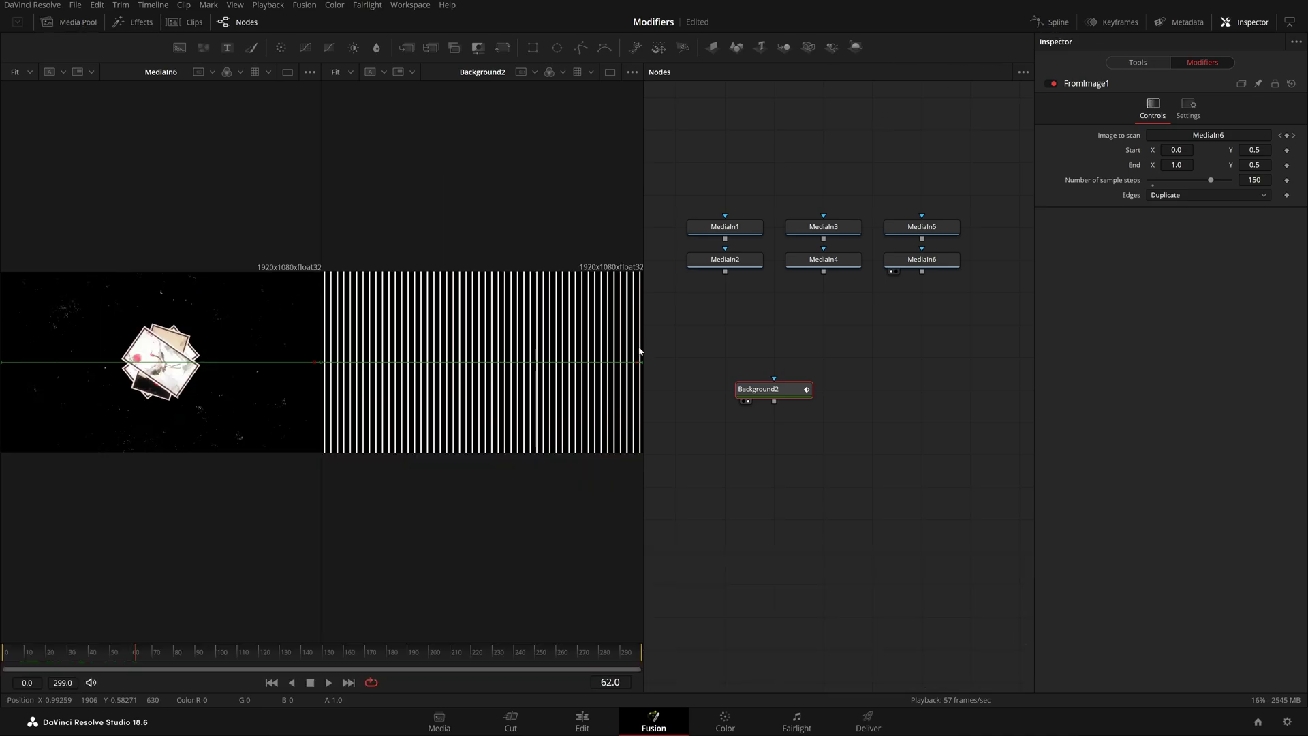
pyautogui.moveTo(641, 351); pyautogui.dragTo(724, 351)
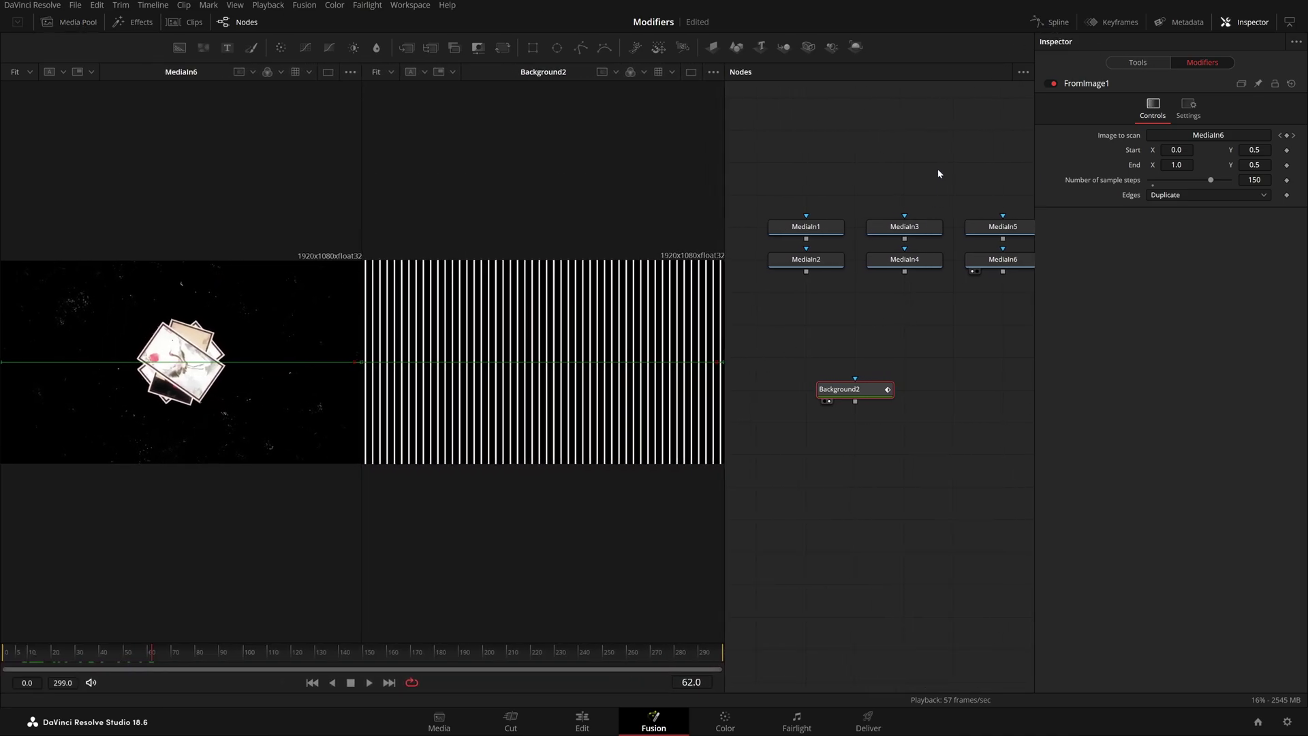
pyautogui.moveTo(938, 173); pyautogui.dragTo(811, 328)
pyautogui.moveTo(968, 150); pyautogui.dragTo(816, 434)
pyautogui.moveTo(876, 392); pyautogui.dragTo(936, 378)
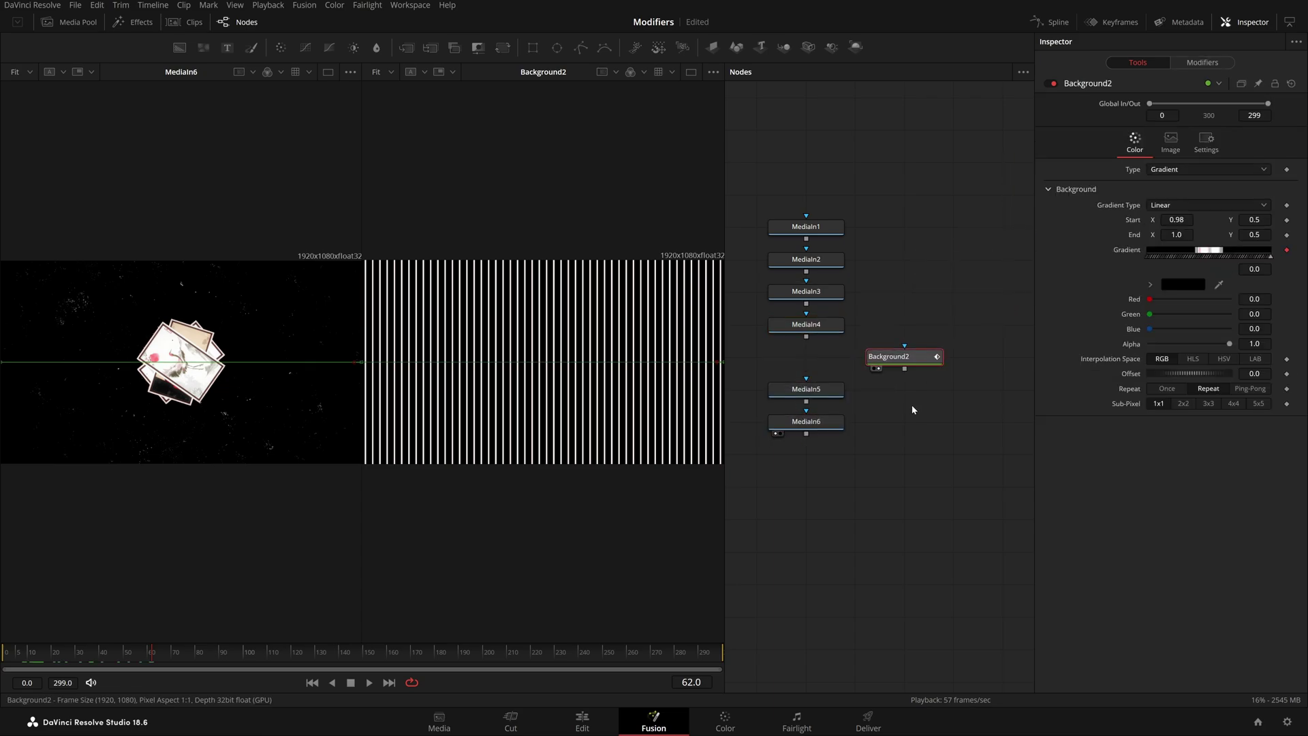
pyautogui.click(873, 470)
pyautogui.moveTo(724, 552); pyautogui.dragTo(827, 547)
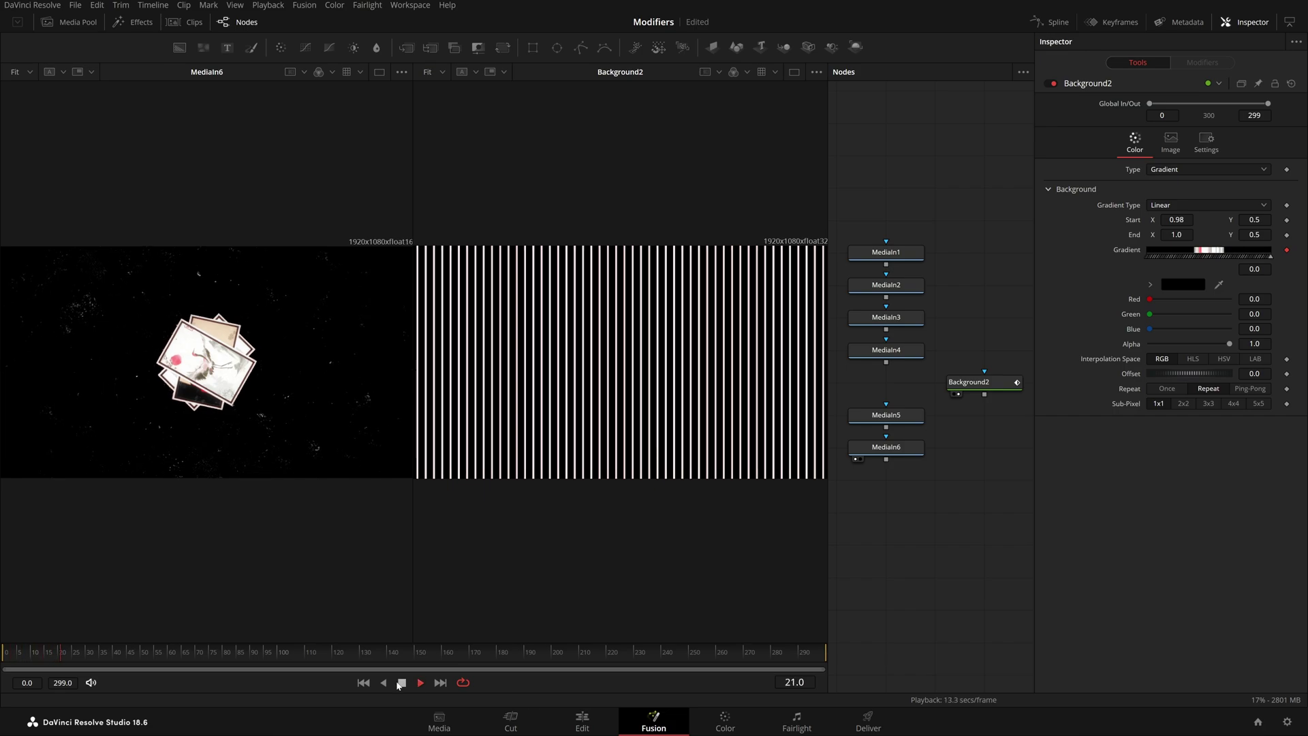
# Set Background2's gradient Repeat to Once, reset its Start point to the default and return to frame 0.
pyautogui.click(1168, 389)
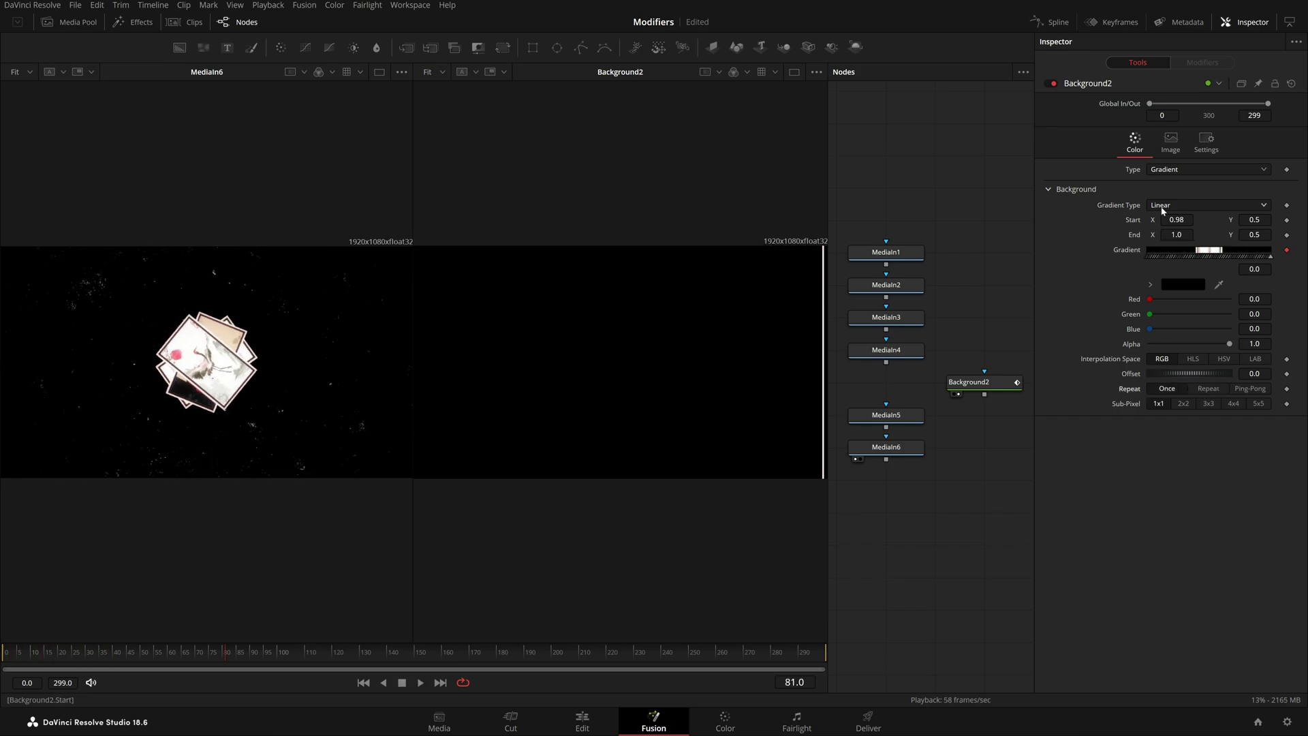
pyautogui.doubleClick(1129, 221)
pyautogui.moveTo(225, 654); pyautogui.dragTo(1, 673)
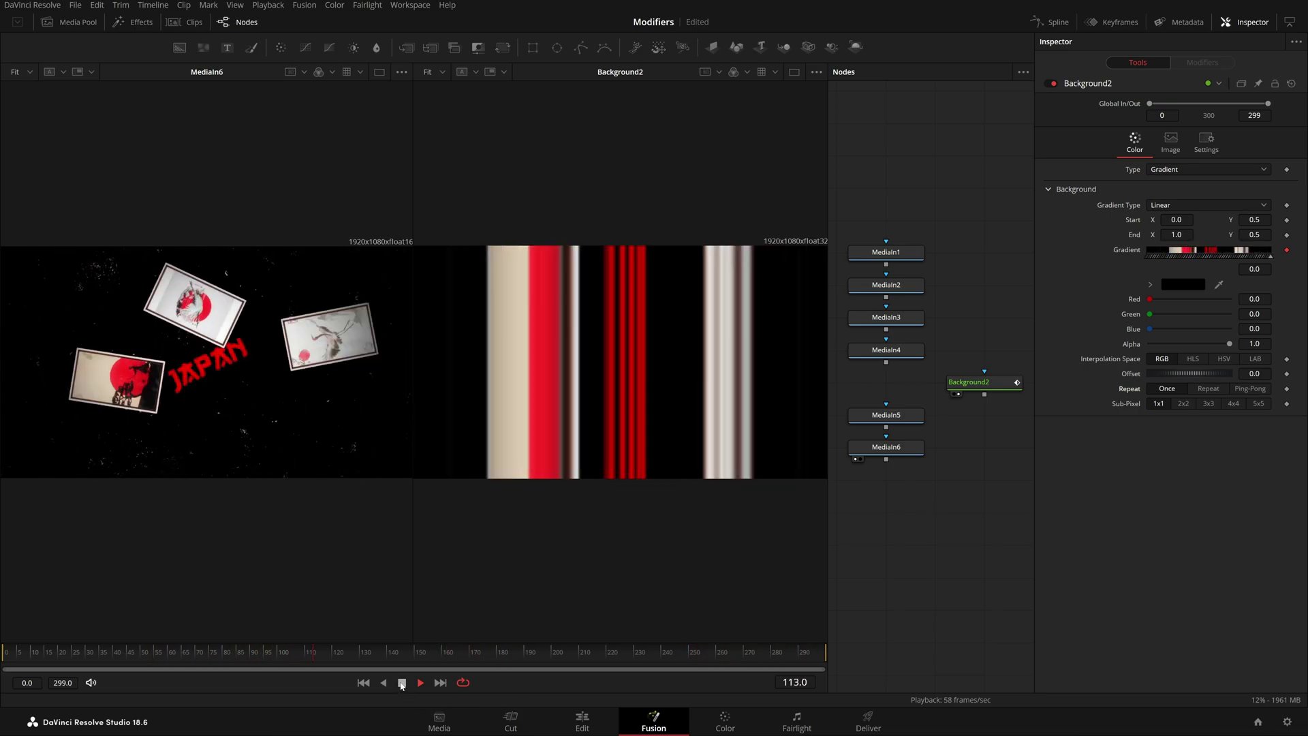
# Examine the From Image modifier's Edges options during playback and return to Background2's tool settings.
pyautogui.click(1195, 64)
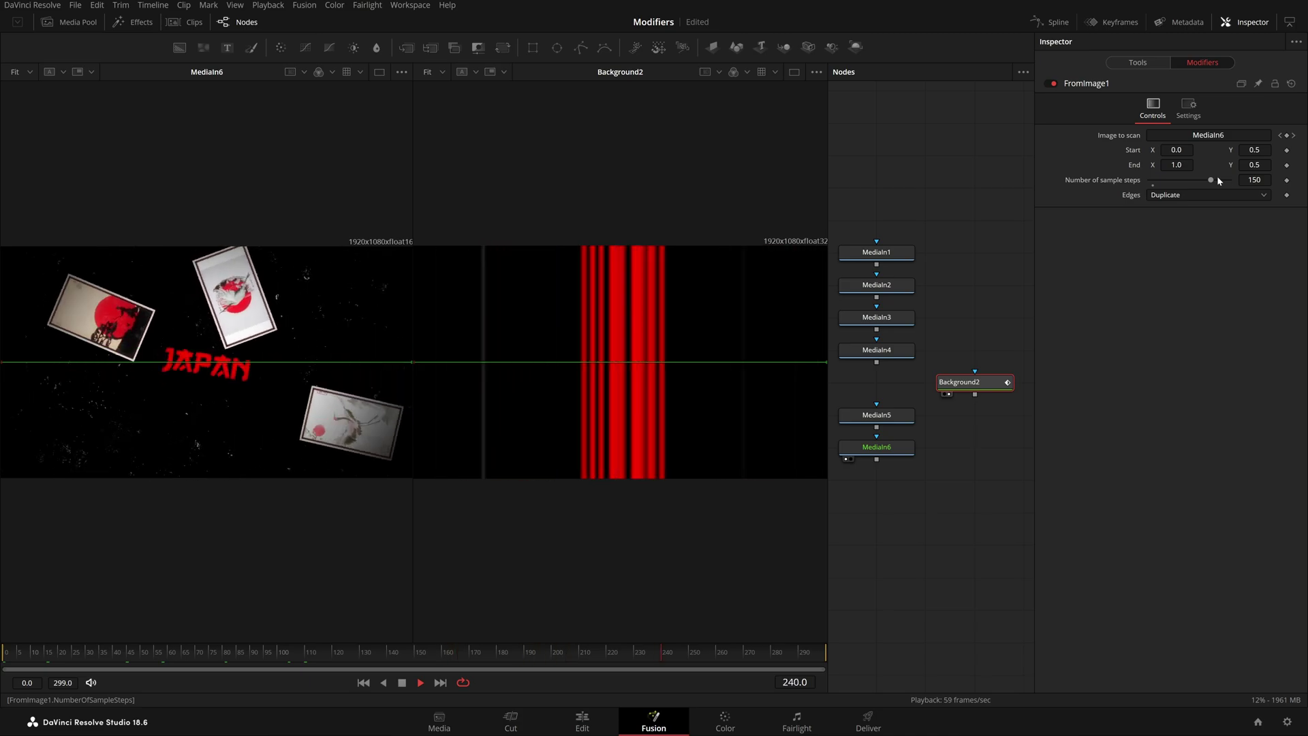
pyautogui.click(1192, 197)
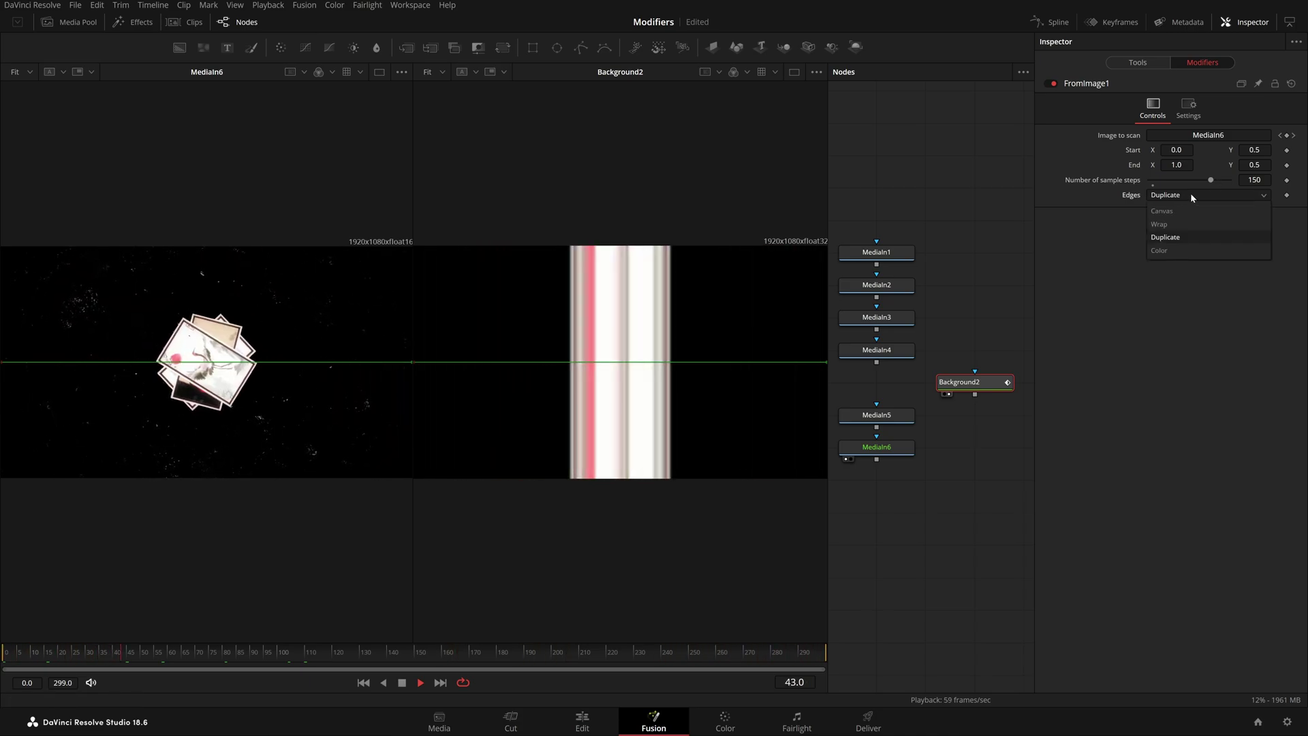
pyautogui.click(933, 256)
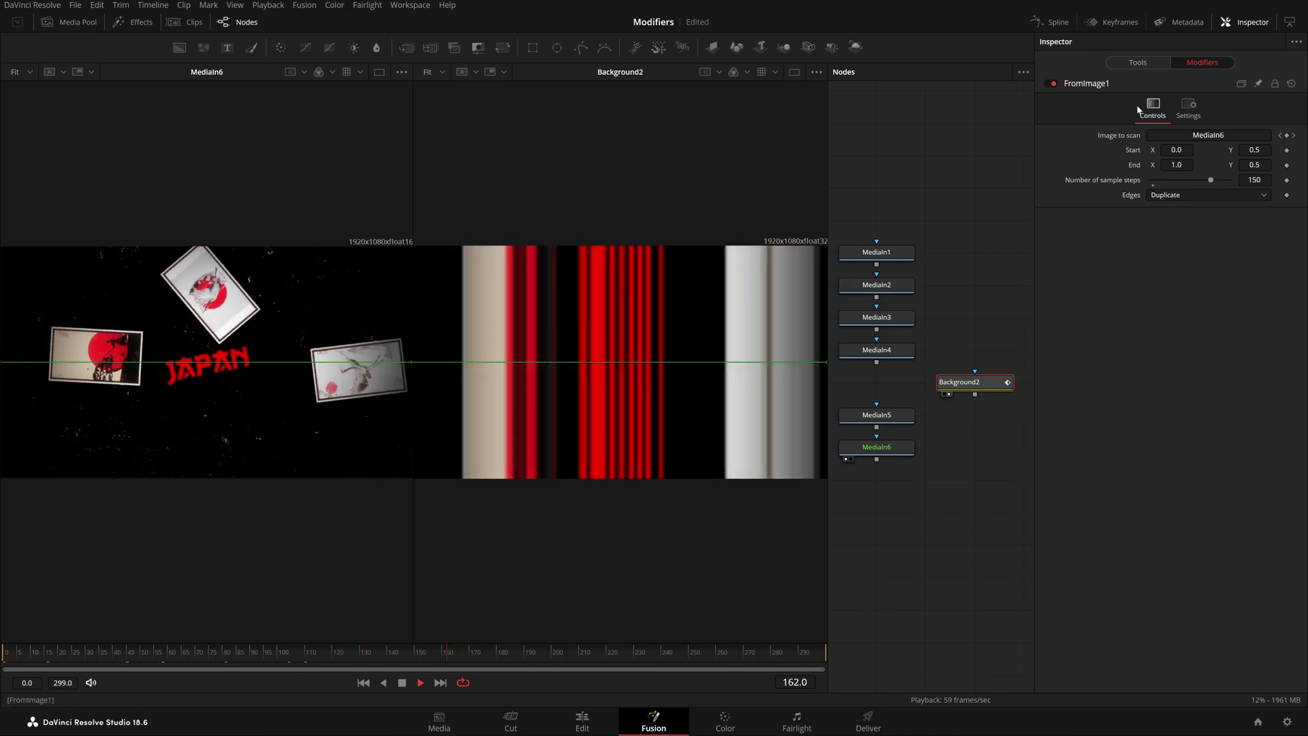
pyautogui.click(1138, 62)
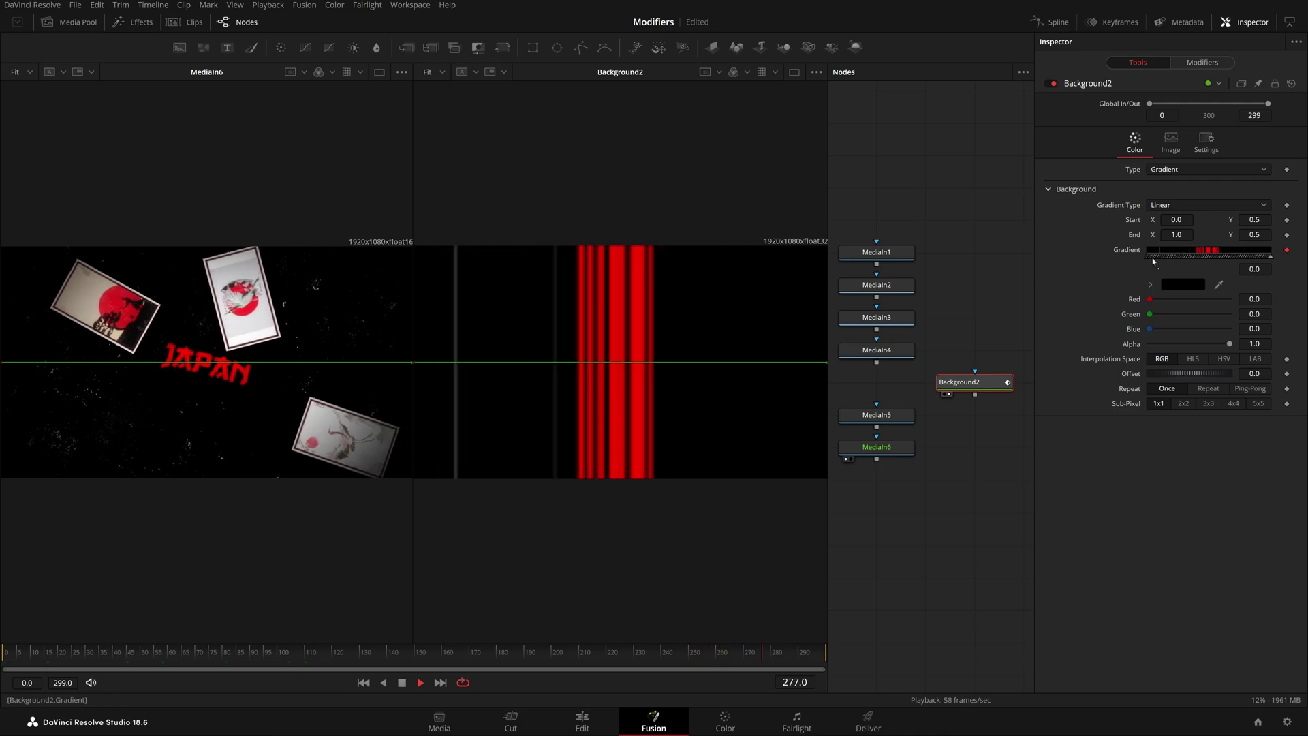
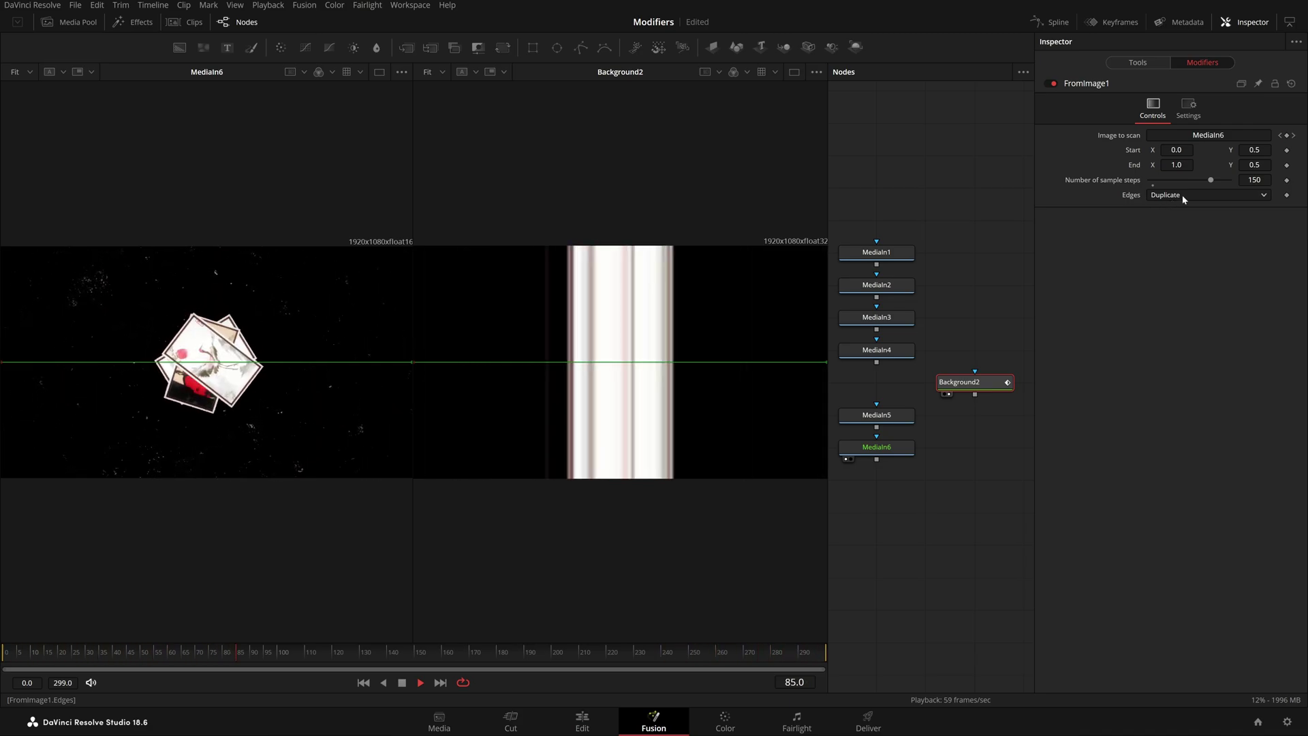
# Try the Canvas and Wrap edge modes on the From Image modifier, finishing on Canvas.
pyautogui.click(1184, 197)
pyautogui.click(1176, 214)
pyautogui.click(1189, 198)
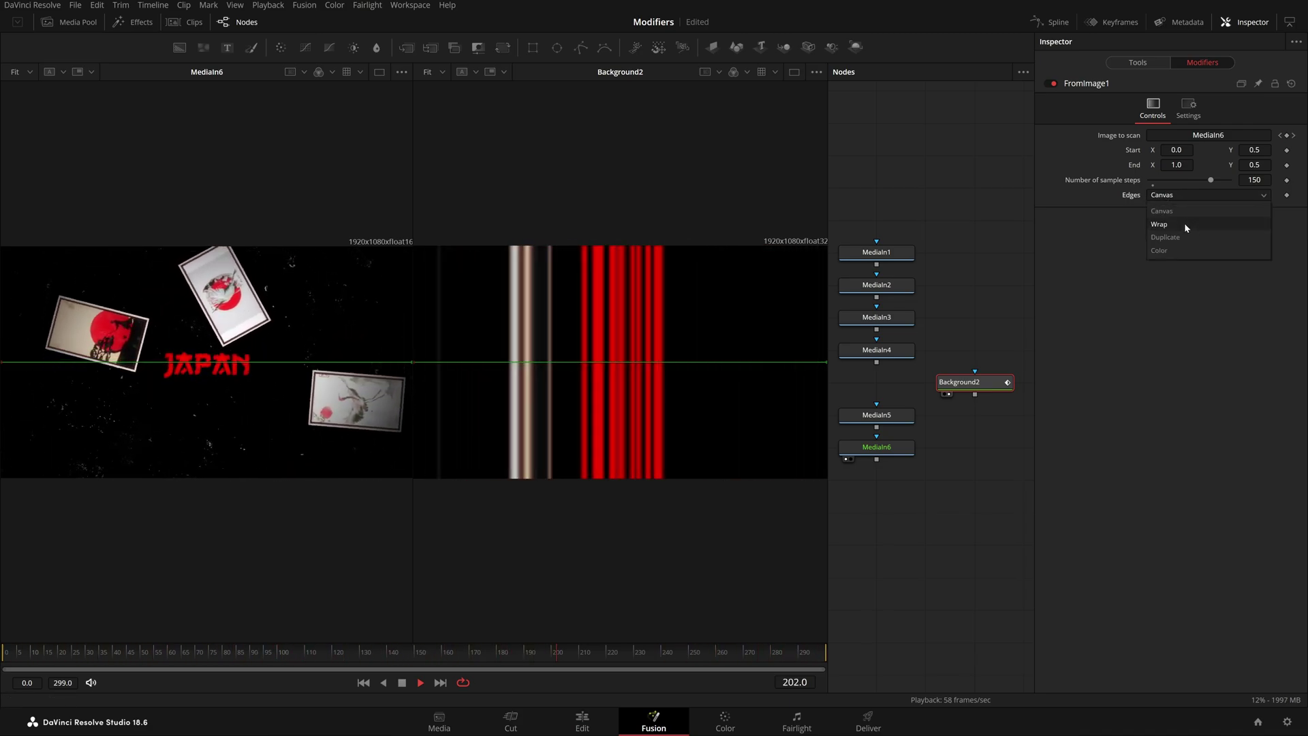
pyautogui.click(1184, 224)
pyautogui.click(1187, 198)
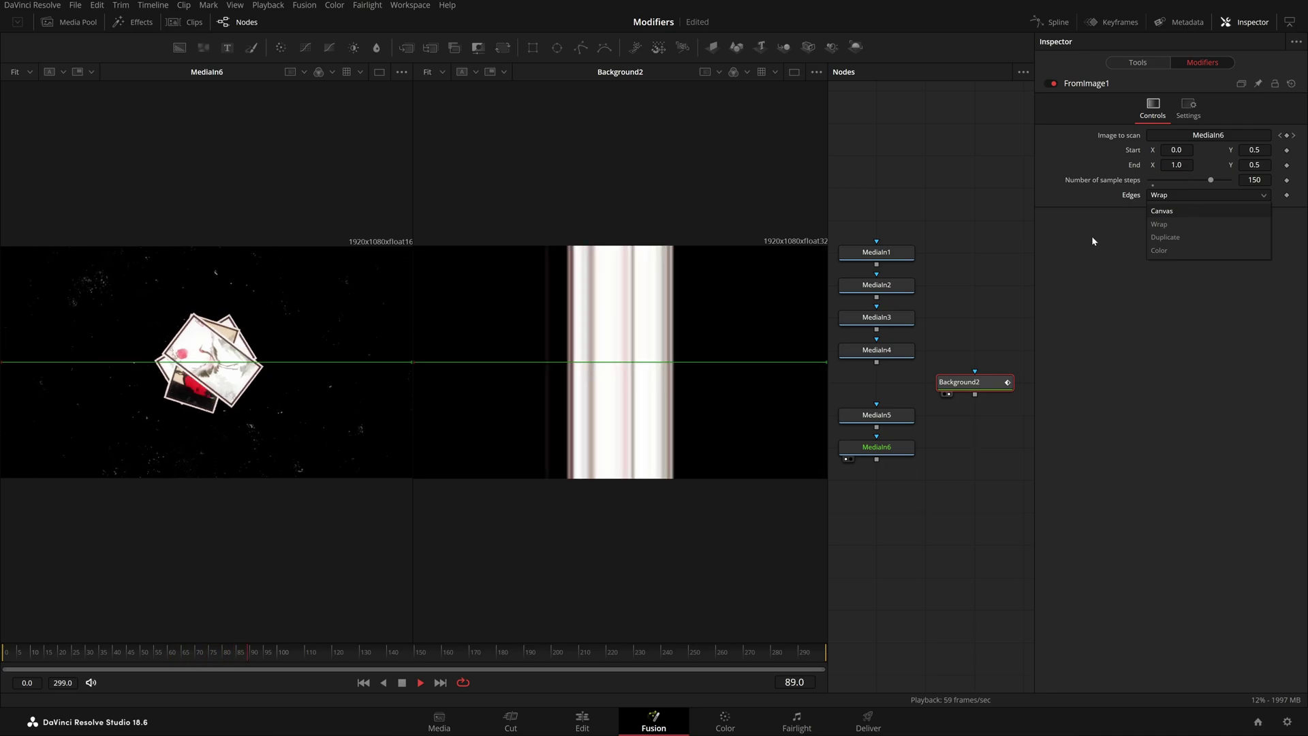
pyautogui.click(1181, 208)
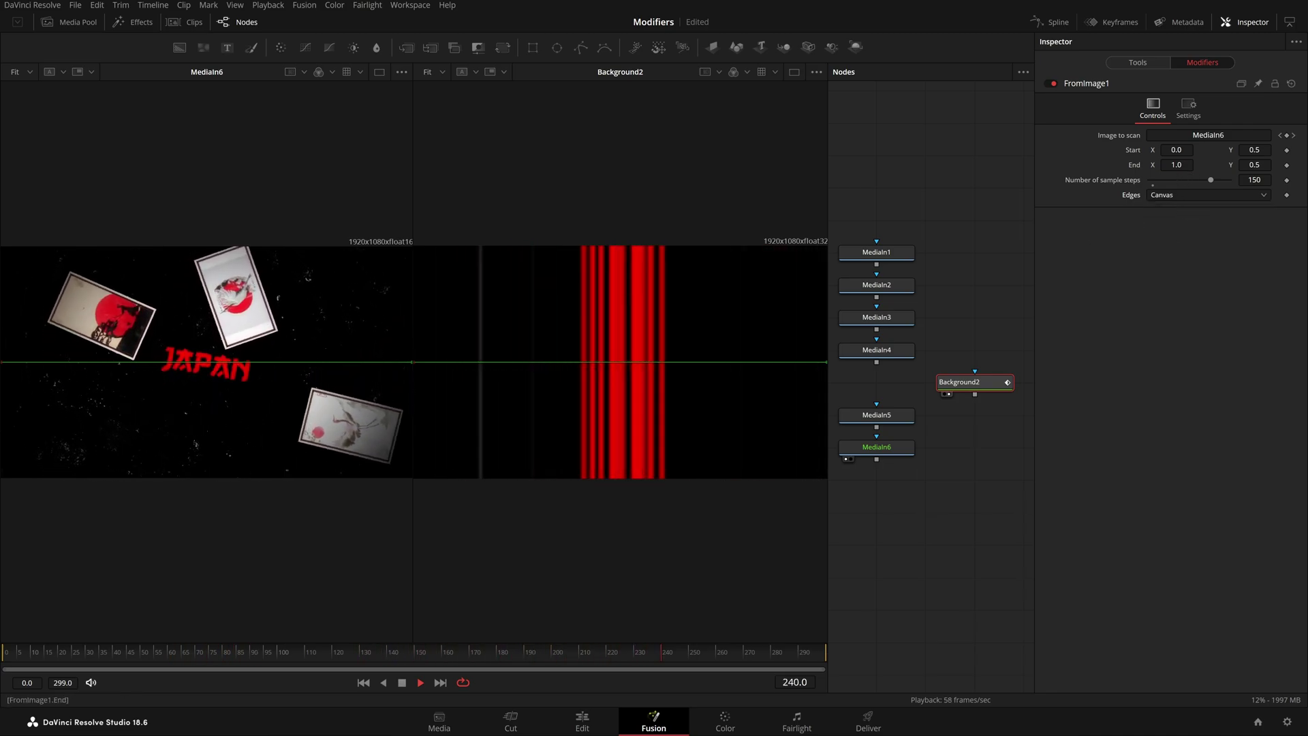
# Move the From Image Start X outside the image to -0.821 and -0.249, switch Edges to Duplicate and set Start X to -0.615.
pyautogui.moveTo(1176, 150); pyautogui.dragTo(1090, 150)
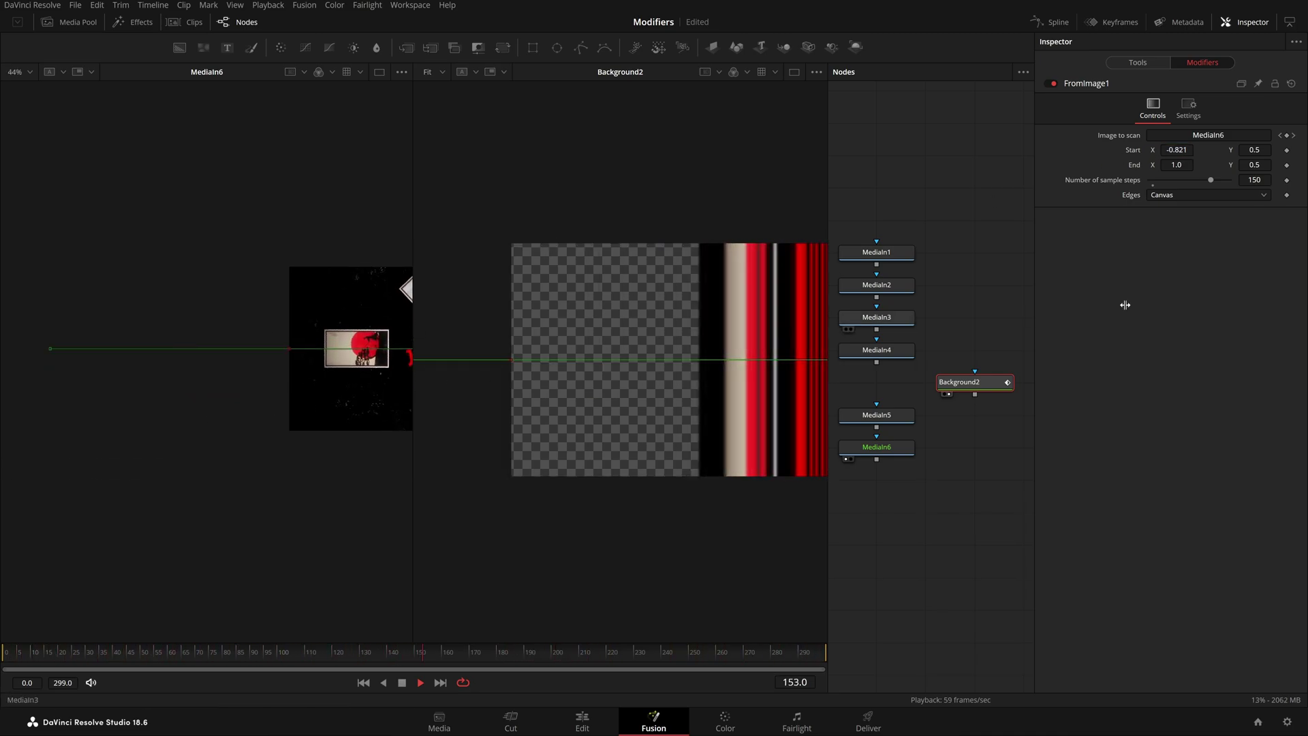
pyautogui.moveTo(1177, 150); pyautogui.dragTo(1279, 150)
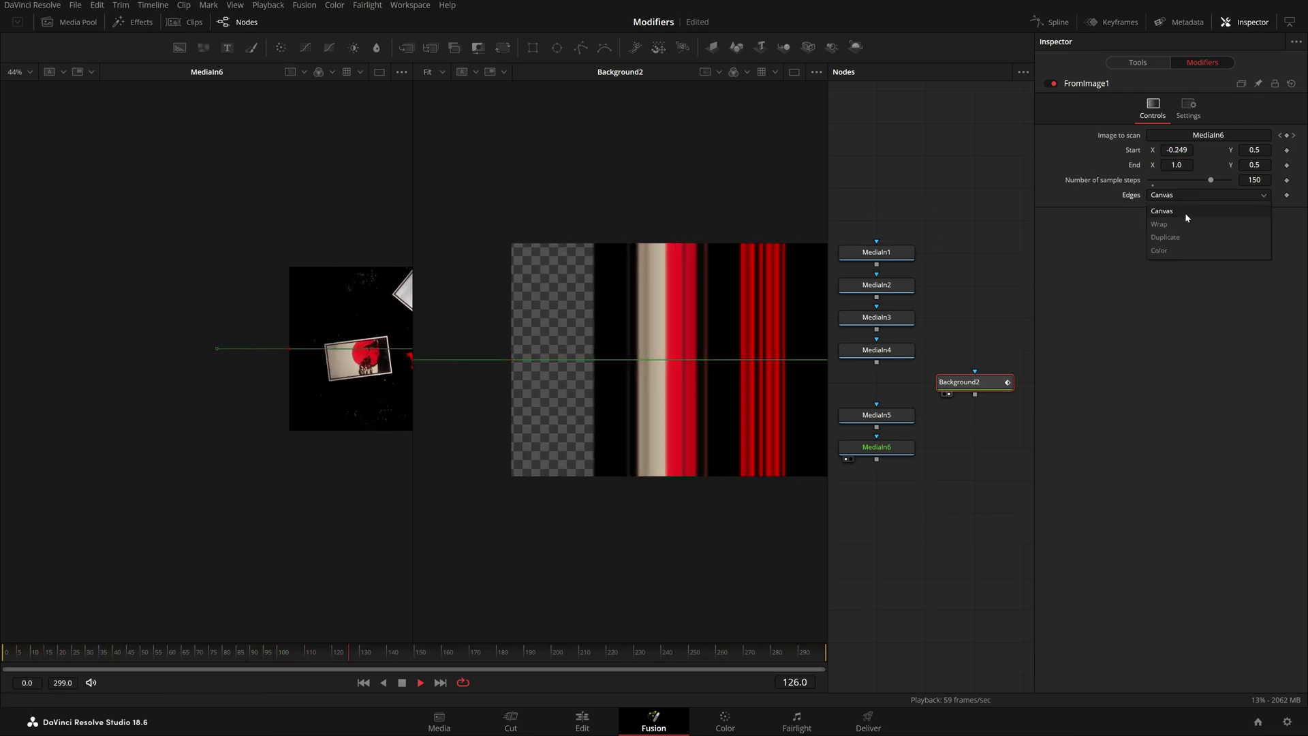
pyautogui.click(1169, 237)
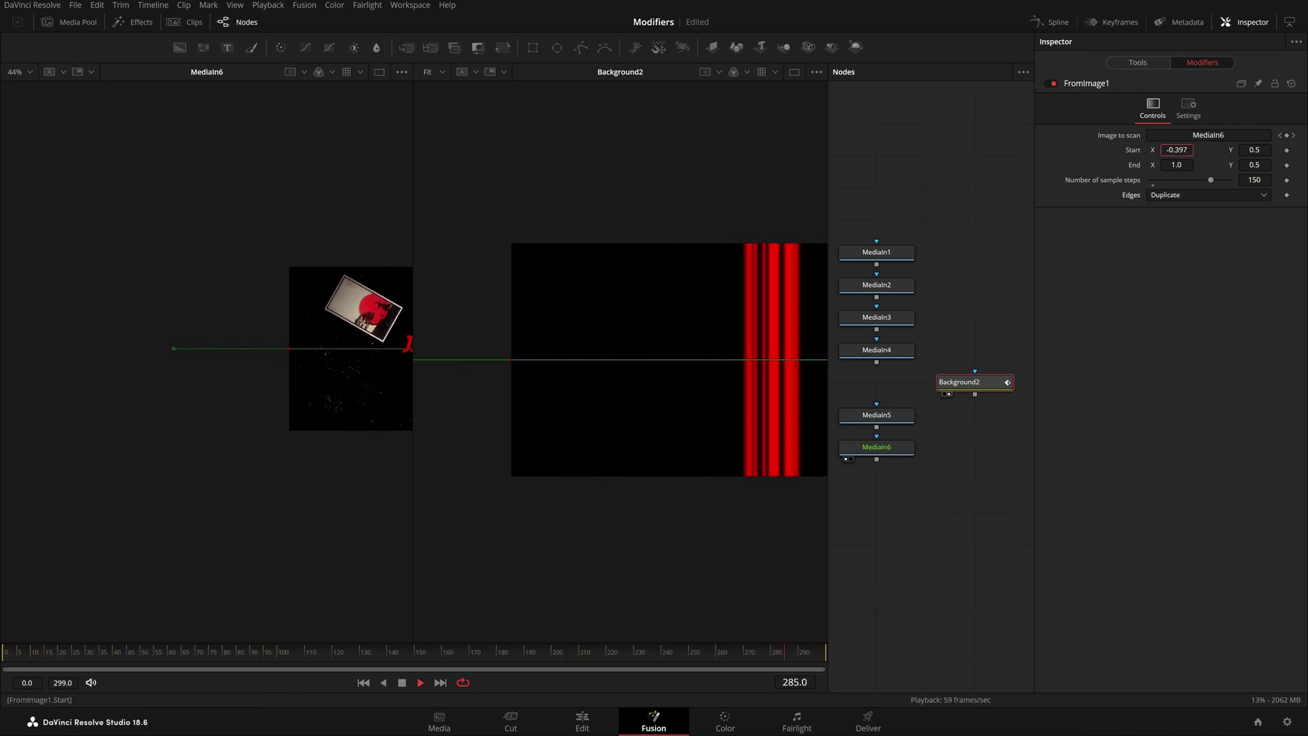
pyautogui.moveTo(1177, 150)
pyautogui.mouseDown()
pyautogui.moveTo(1142, 150)
pyautogui.moveTo(1154, 150)
pyautogui.mouseUp()
# Set the From Image Edges to Wrap and pull the Start point far outside the image, to about X -3.72, Y 0.478.
pyautogui.click(1203, 195)
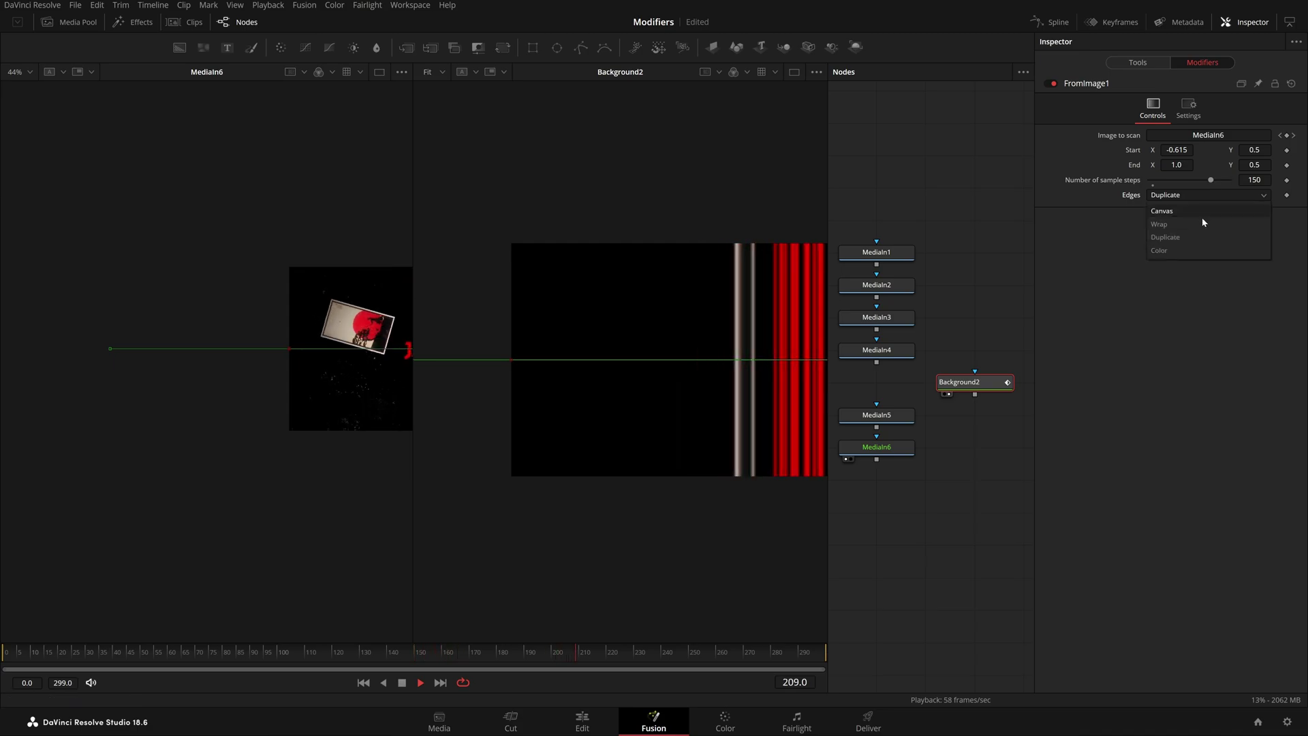
pyautogui.click(1204, 223)
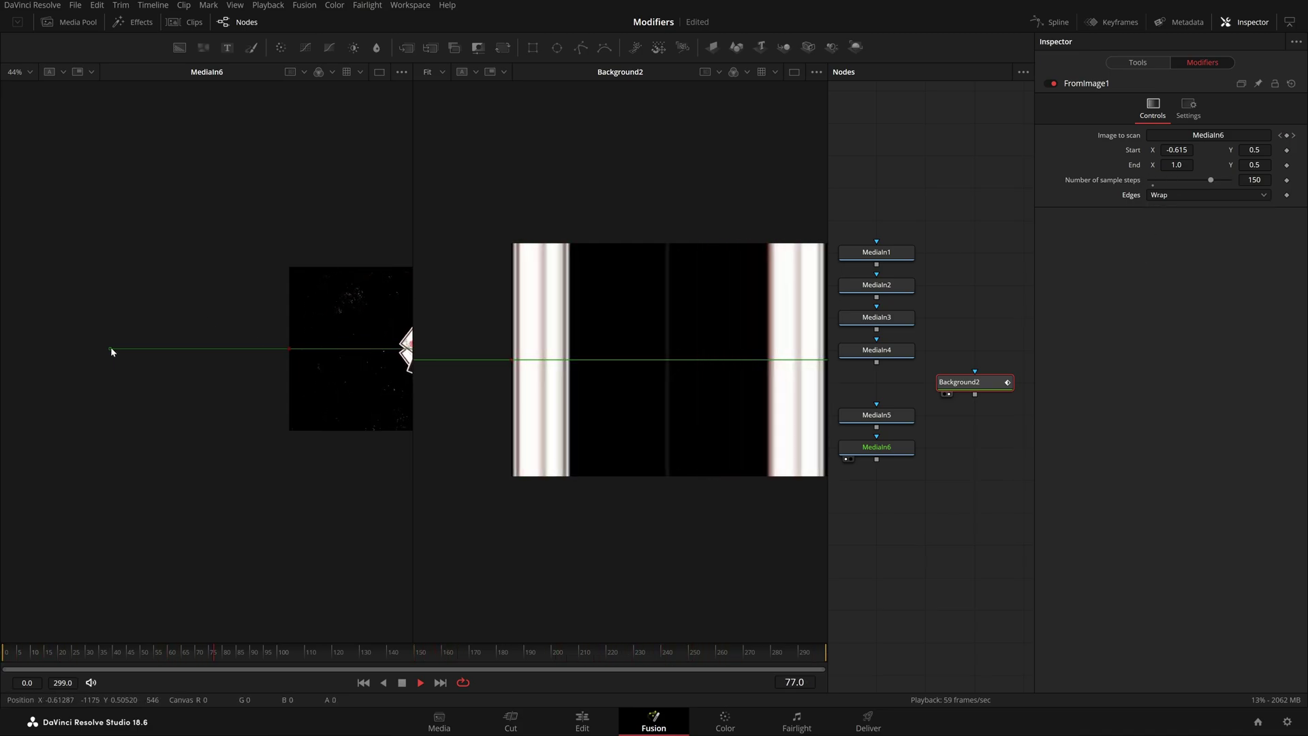
pyautogui.moveTo(112, 351); pyautogui.dragTo(8, 350)
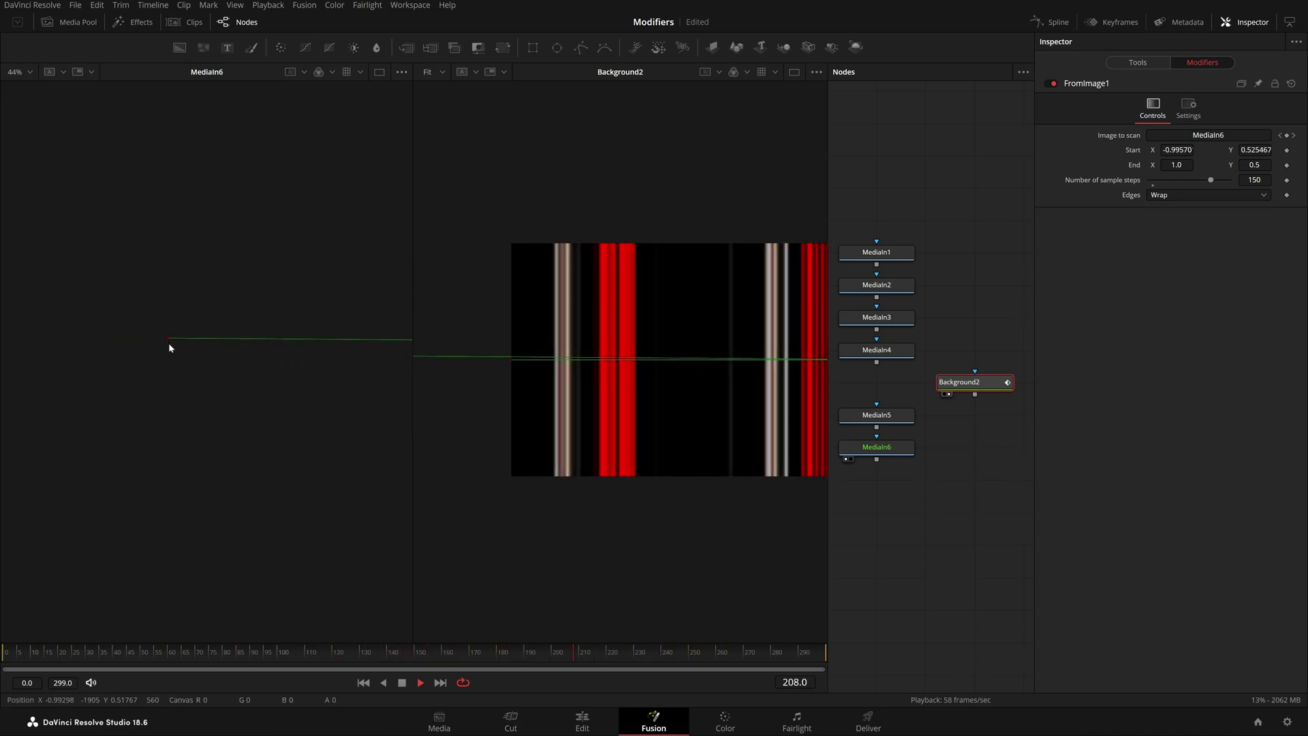
pyautogui.moveTo(167, 344); pyautogui.dragTo(0, 343)
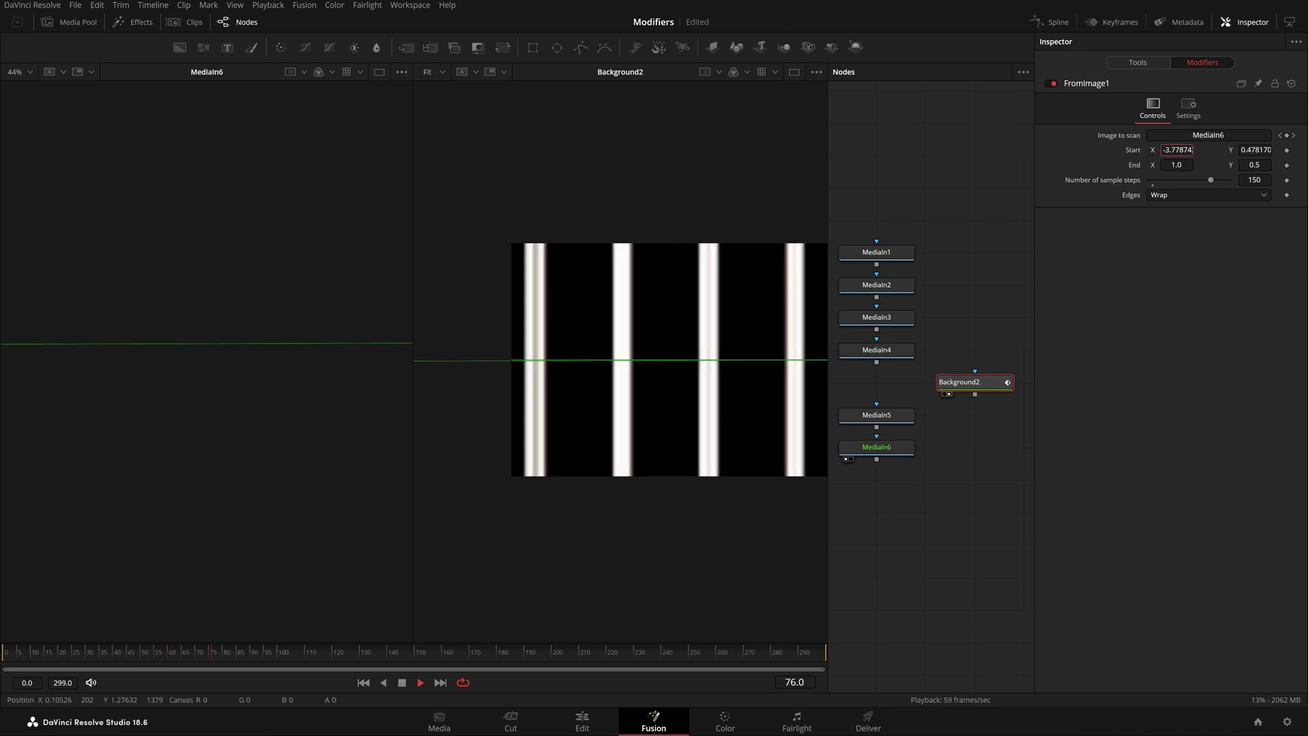
pyautogui.moveTo(1177, 150)
pyautogui.mouseDown()
pyautogui.moveTo(1132, 150)
pyautogui.moveTo(1192, 150)
pyautogui.moveTo(1165, 150)
pyautogui.mouseUp()
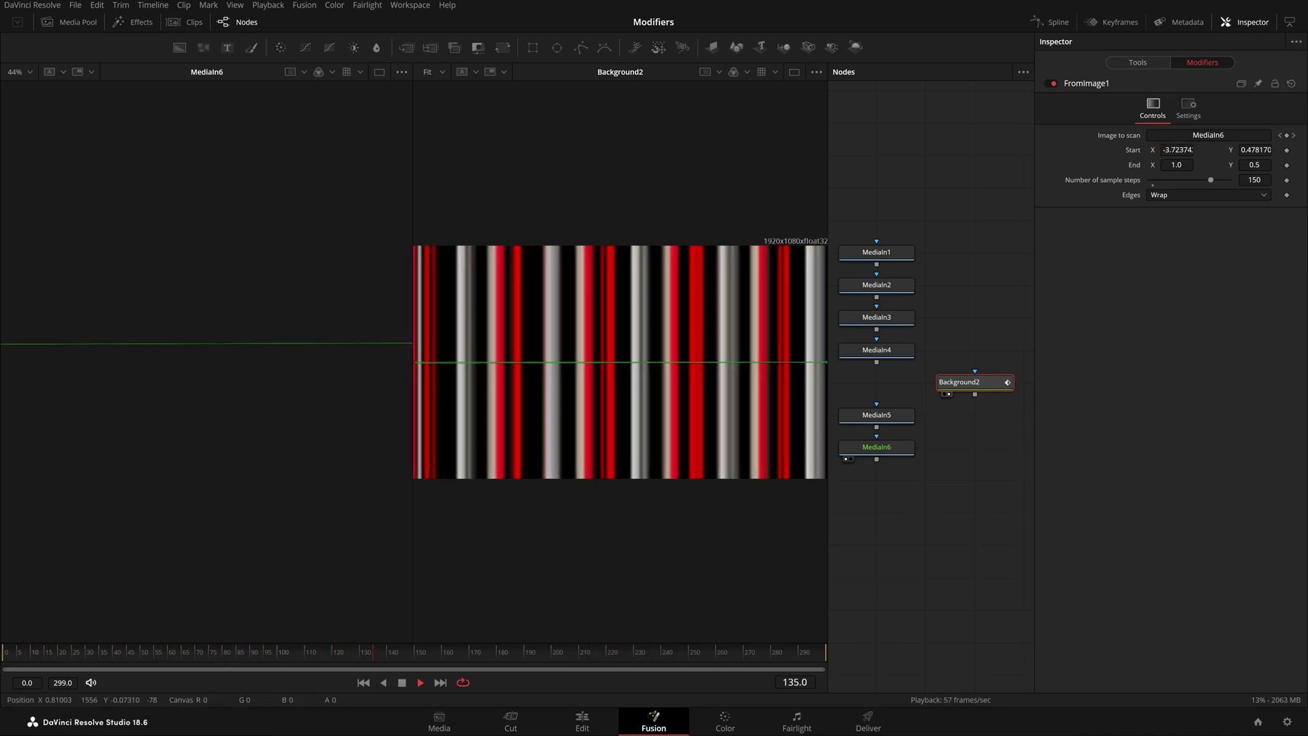
# Reset the From Image Start point to its default, fit MediaIn6 to its viewer and set Edges to Duplicate.
pyautogui.doubleClick(1132, 150)
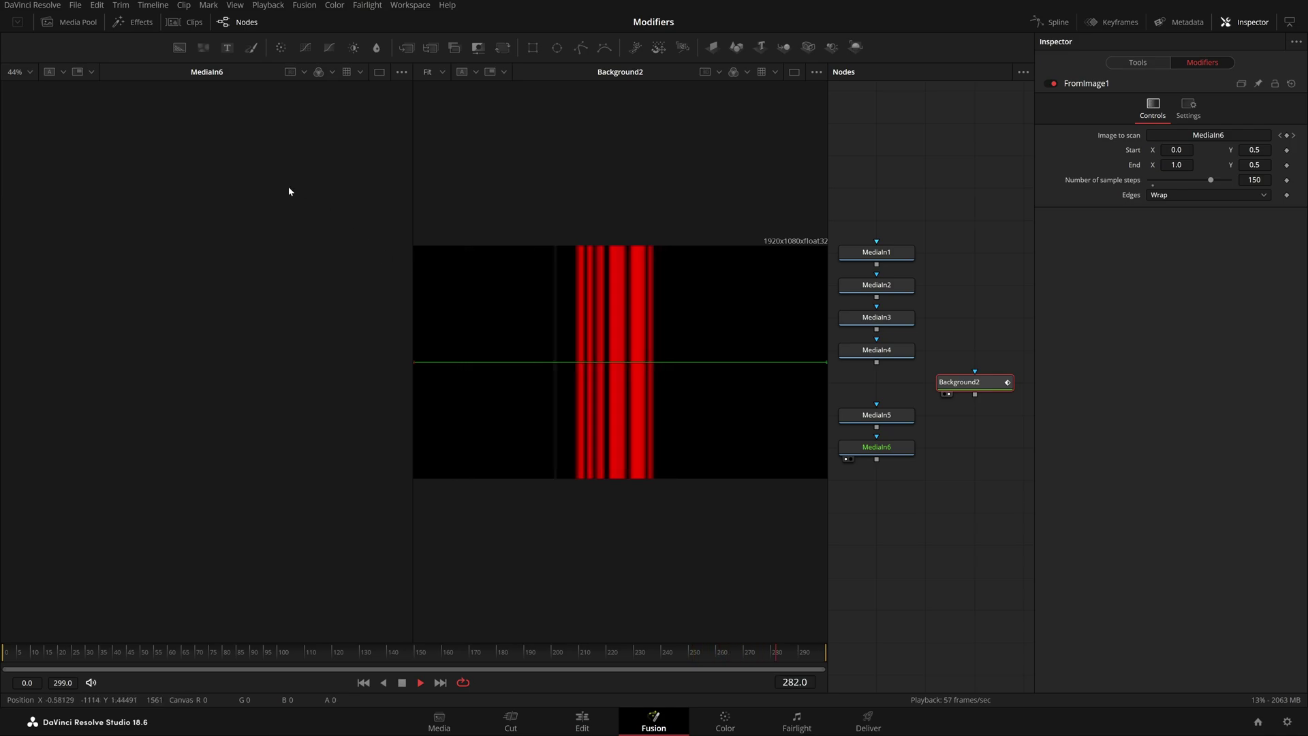
pyautogui.hotkey('ctrl', 'f')
pyautogui.click(1203, 195)
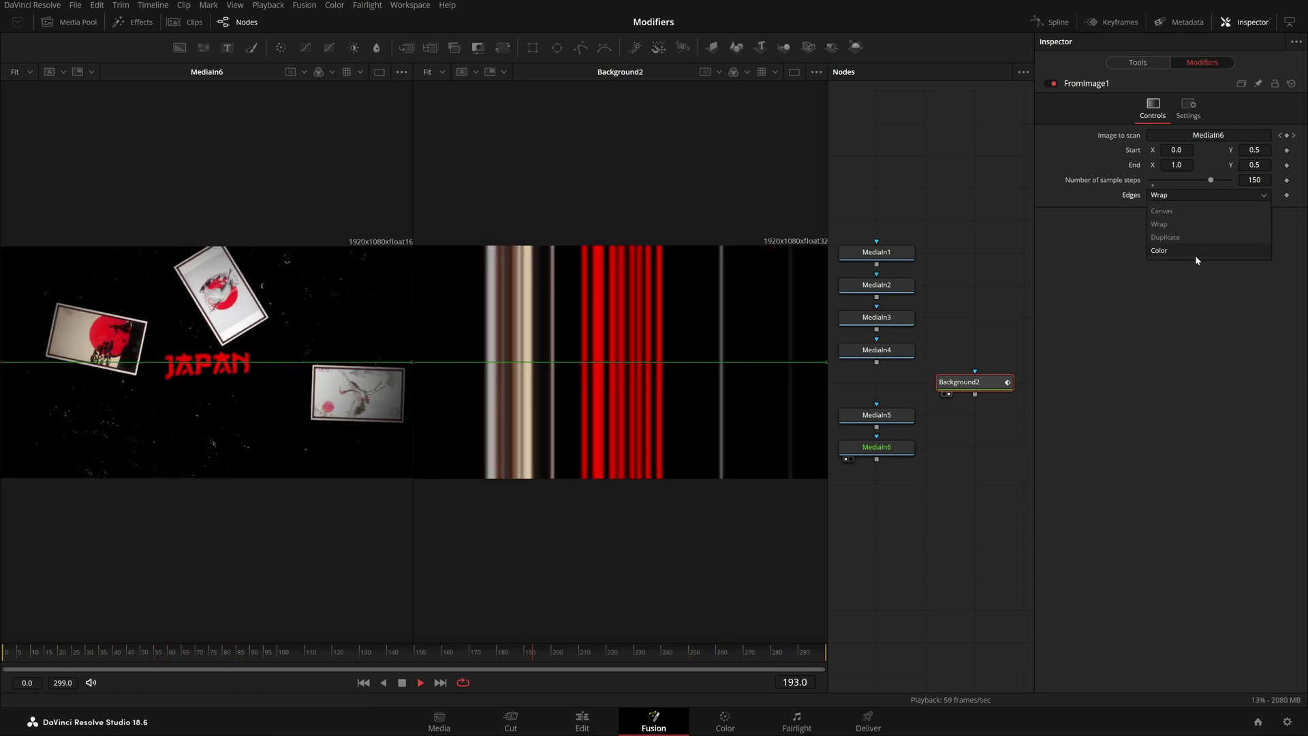
pyautogui.click(1208, 210)
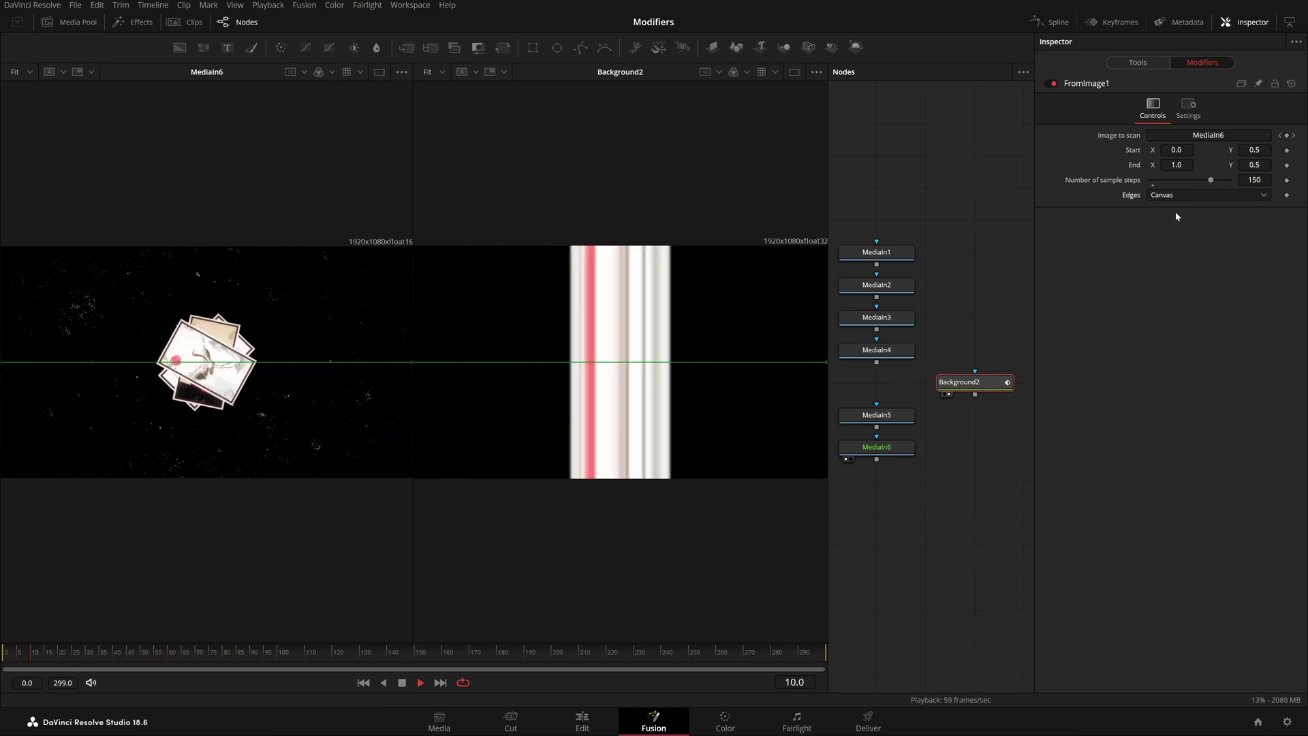
pyautogui.click(1165, 195)
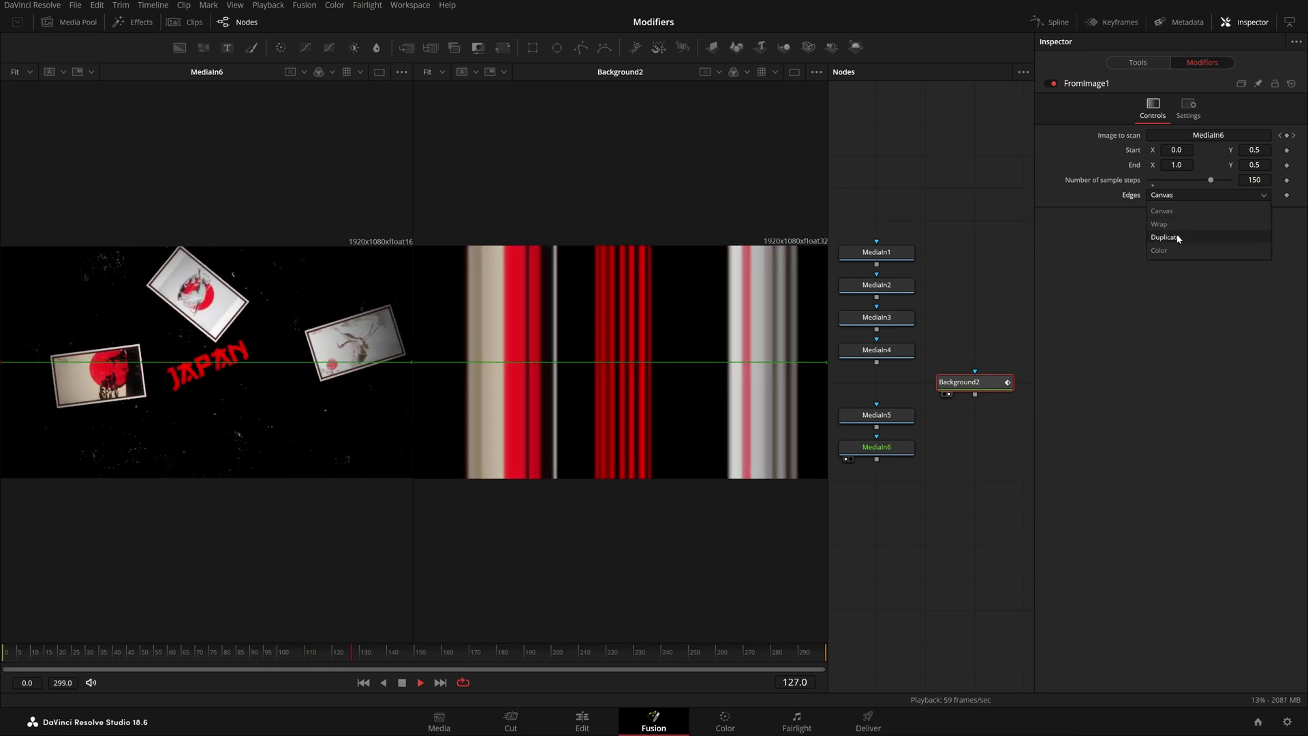
pyautogui.click(1176, 235)
# Stop playback and inspect which modifiers are offered for Background2's Gradient, End, Start and Gradient Type parameters.
pyautogui.click(1139, 62)
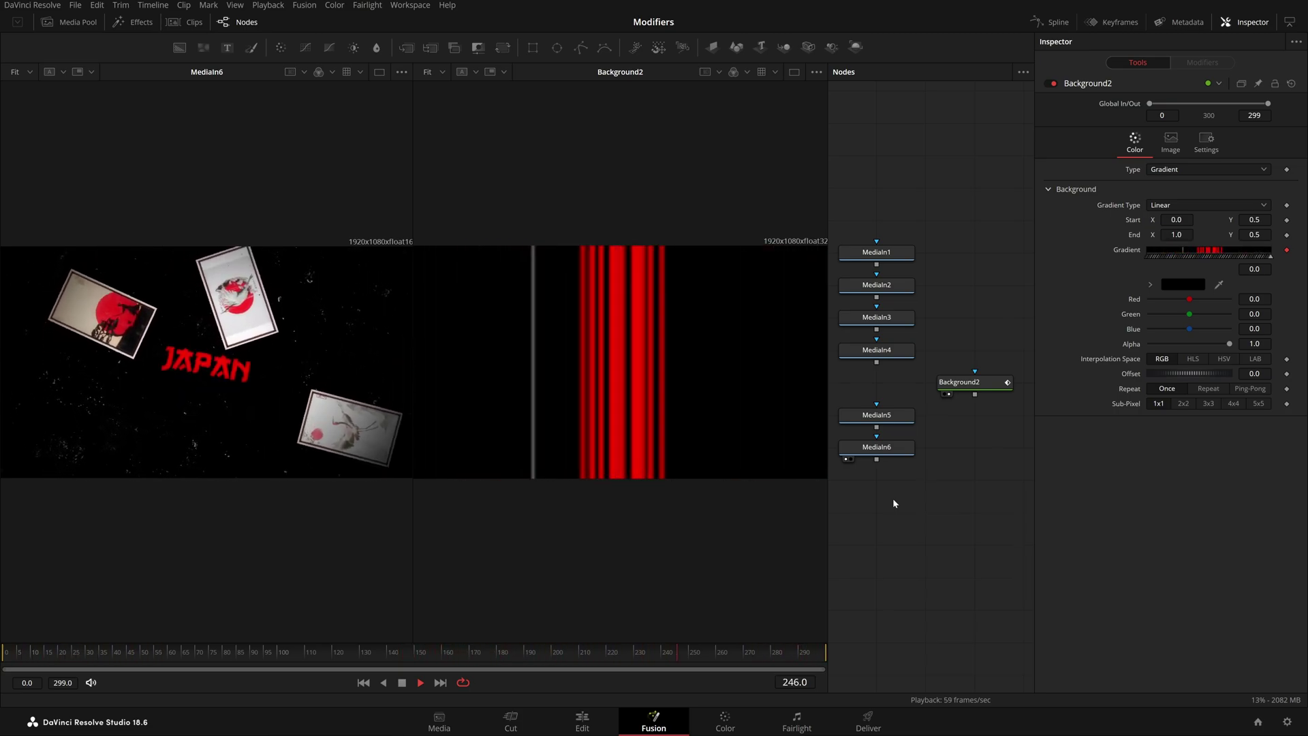
pyautogui.click(402, 682)
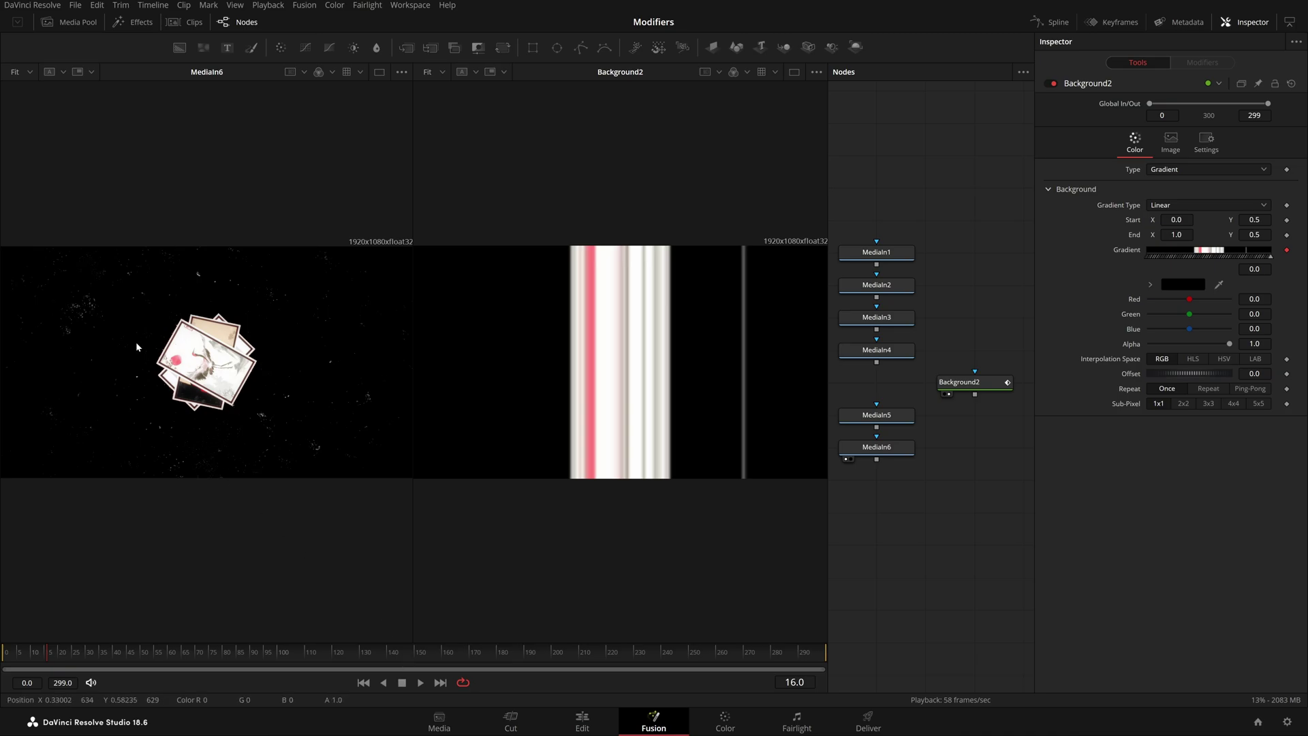
pyautogui.rightClick(1130, 253)
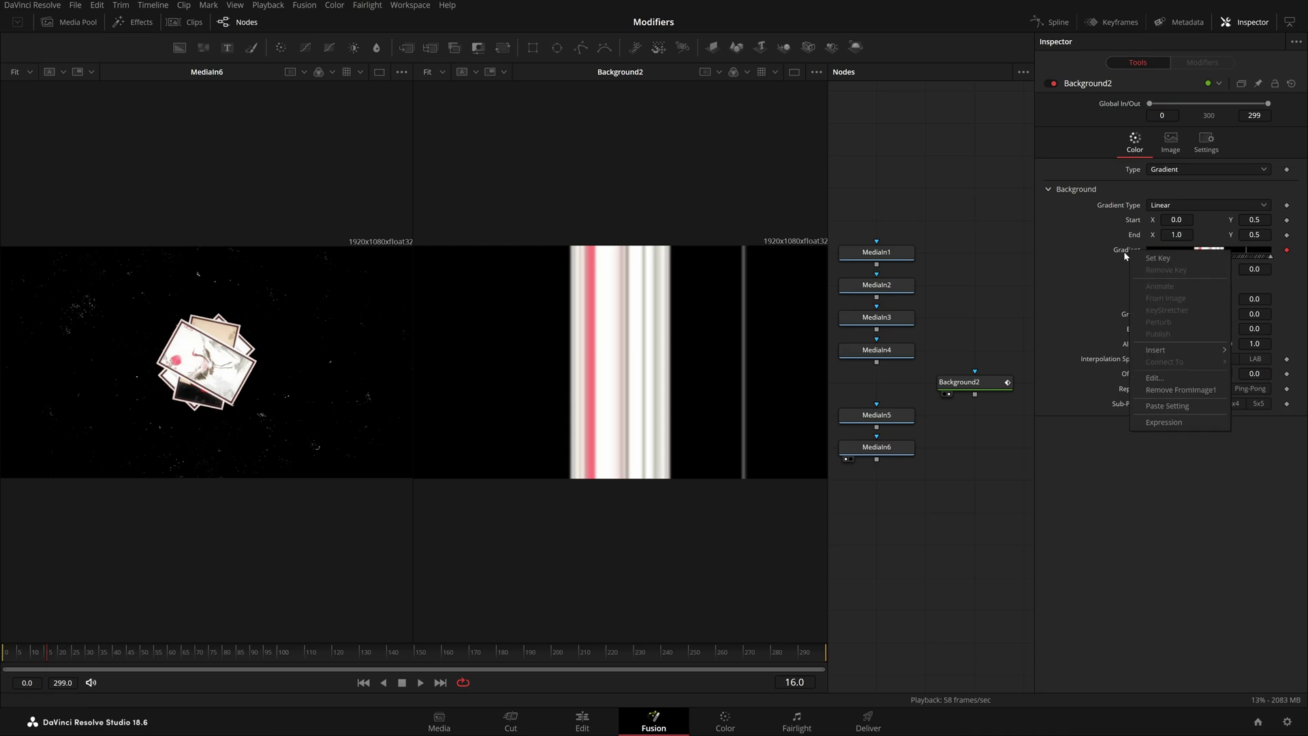
pyautogui.click(985, 295)
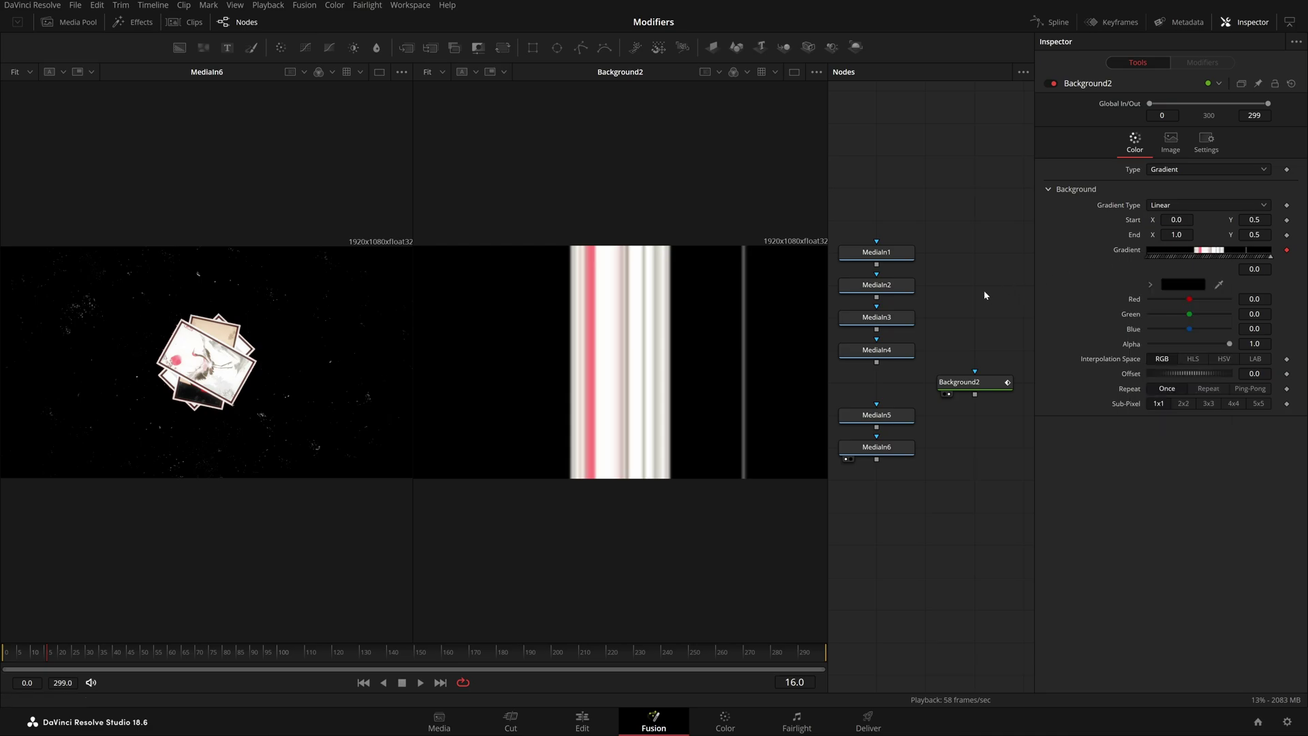
pyautogui.rightClick(1140, 240)
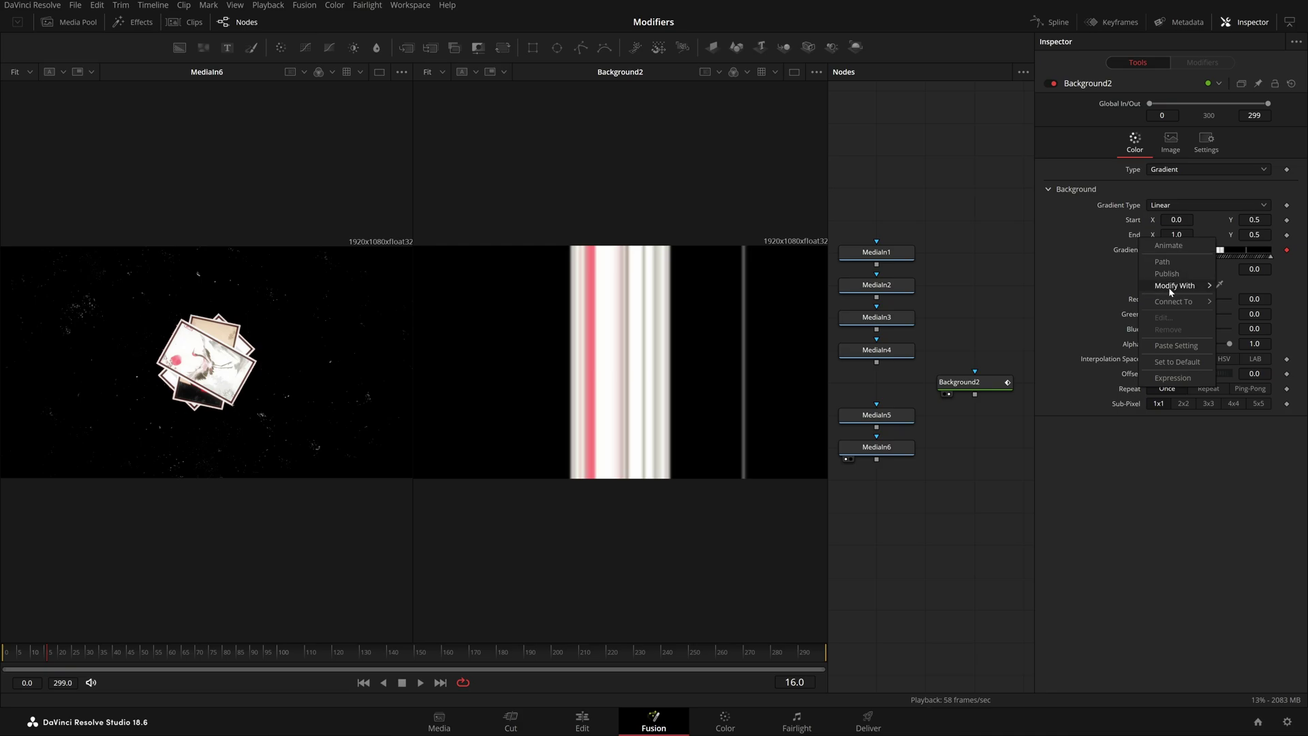
pyautogui.moveTo(1171, 292)
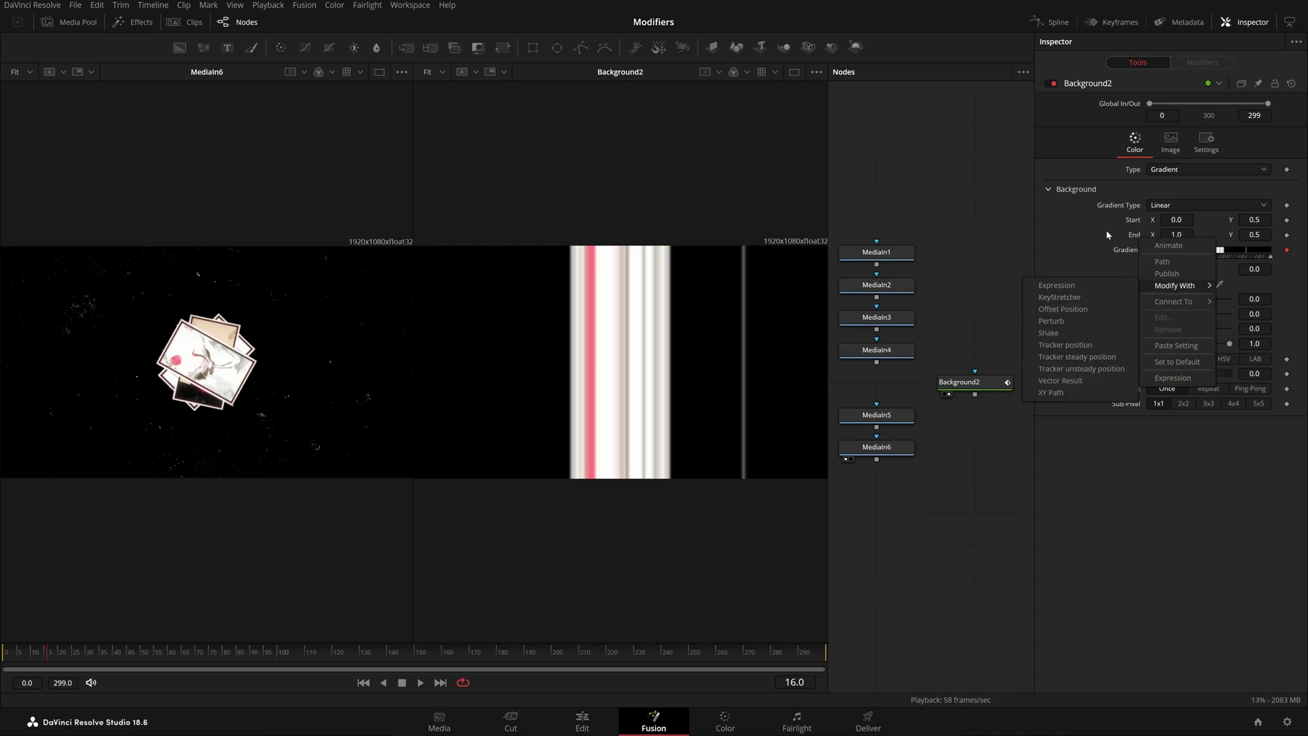
pyautogui.rightClick(1137, 224)
pyautogui.click(1091, 238)
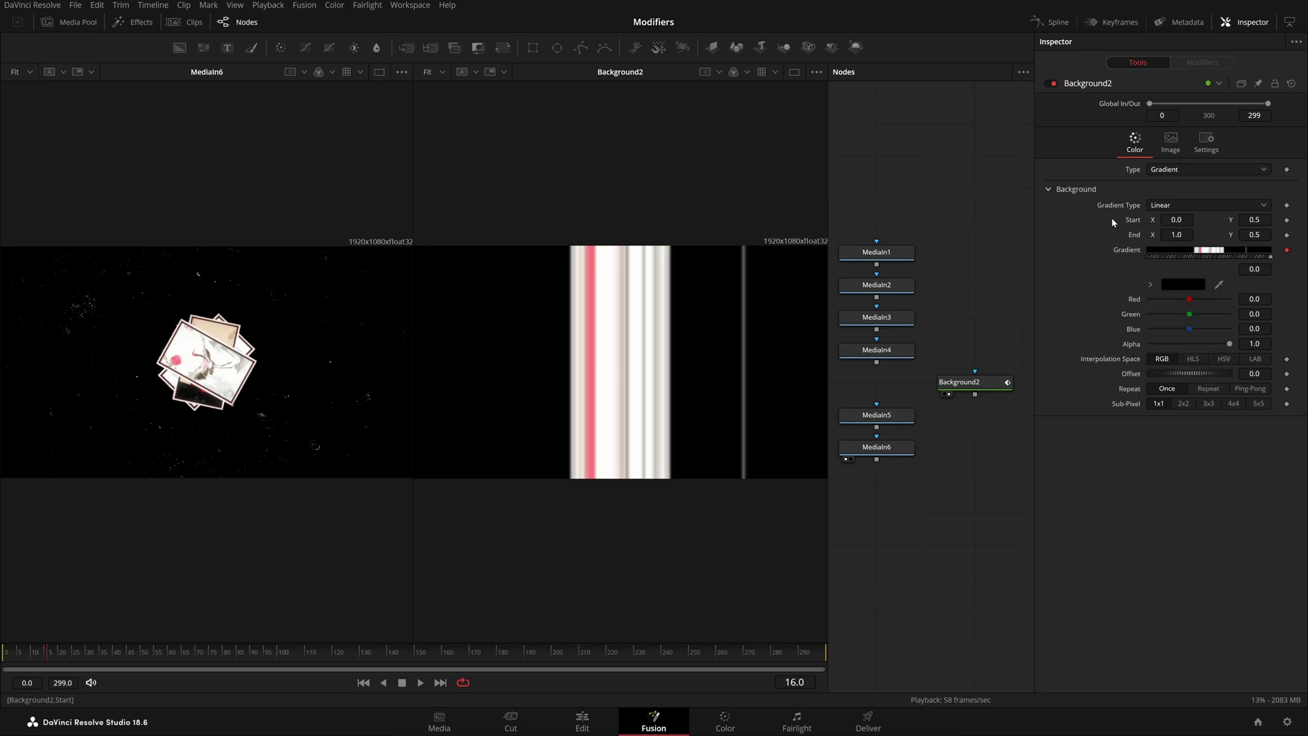
pyautogui.rightClick(1133, 204)
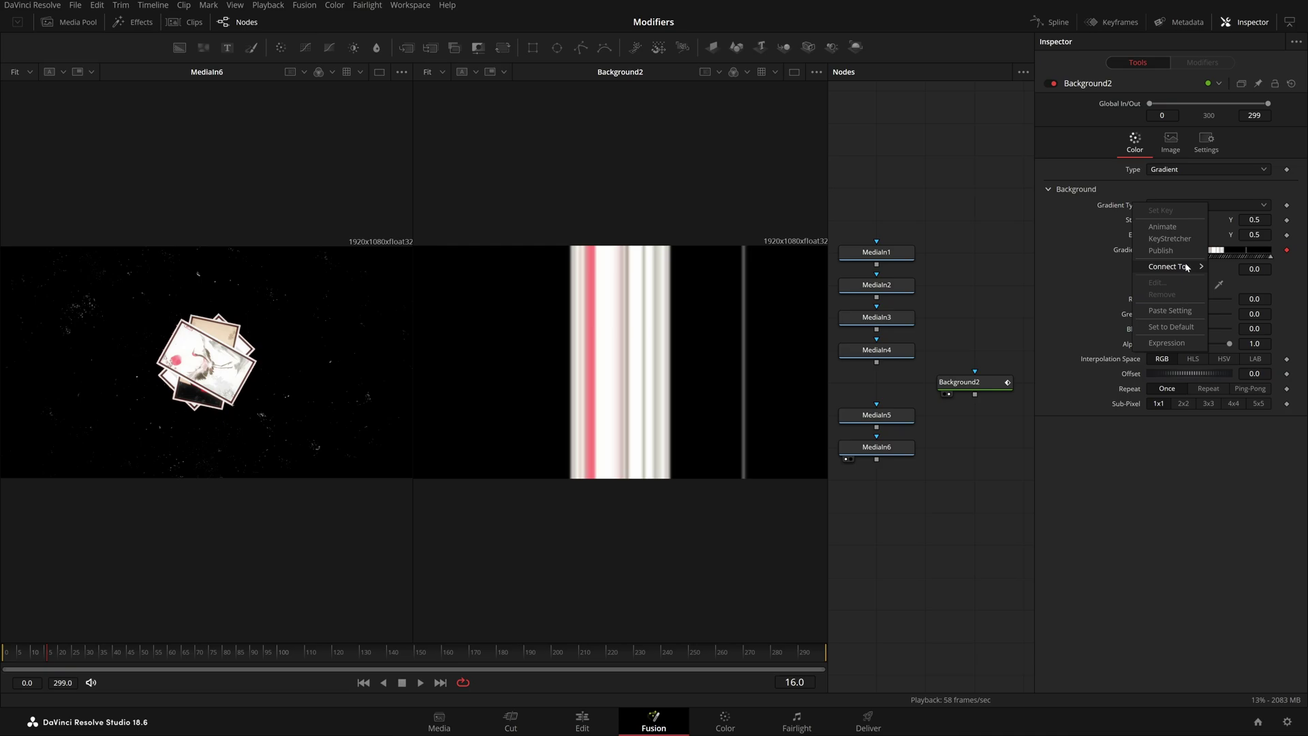
pyautogui.click(1021, 248)
pyautogui.rightClick(1126, 251)
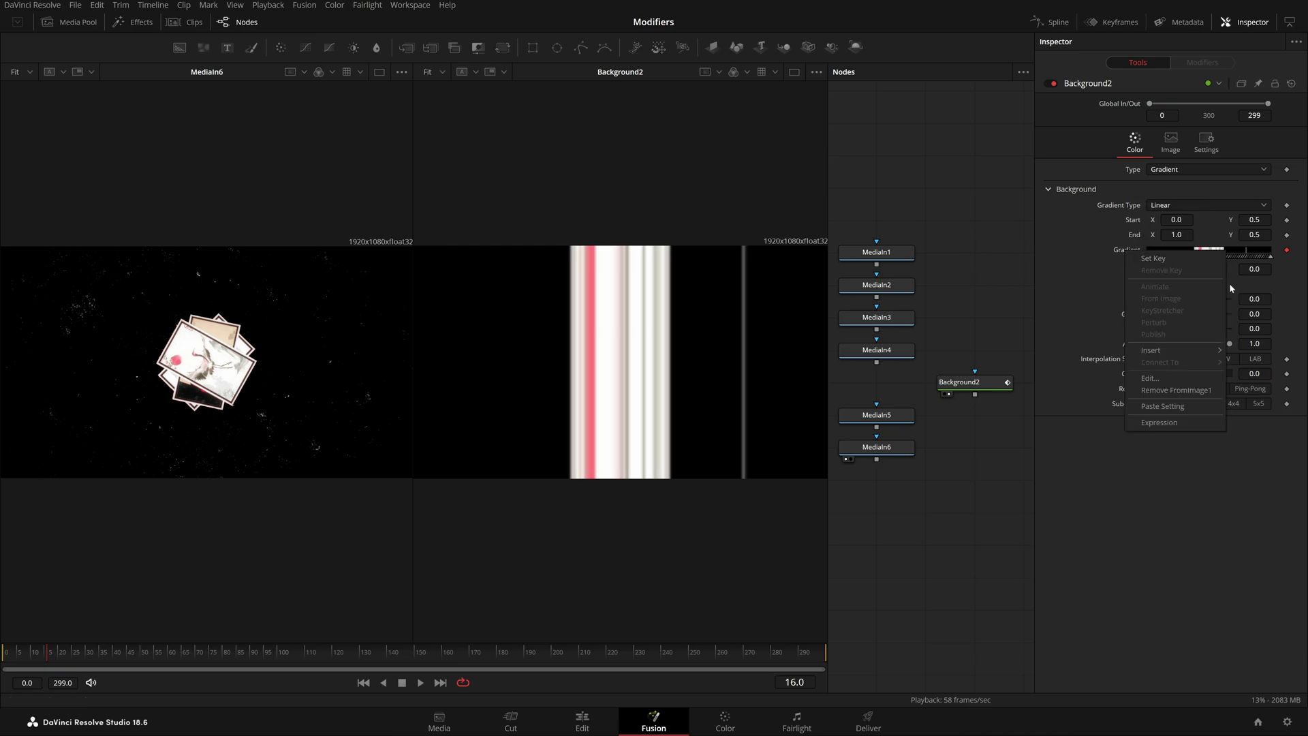
pyautogui.click(1004, 253)
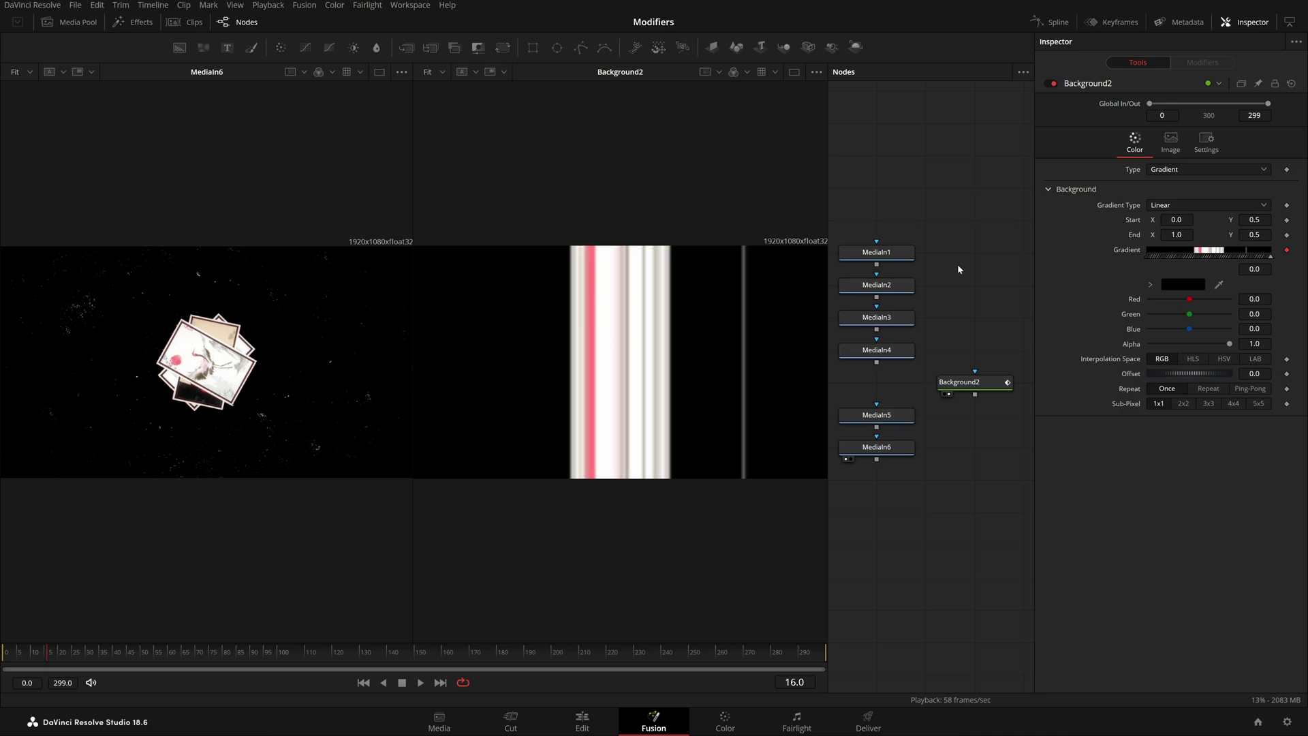
# Scrub the composition to frame 226 and select the Background2 node.
pyautogui.moveTo(46, 652); pyautogui.dragTo(259, 722)
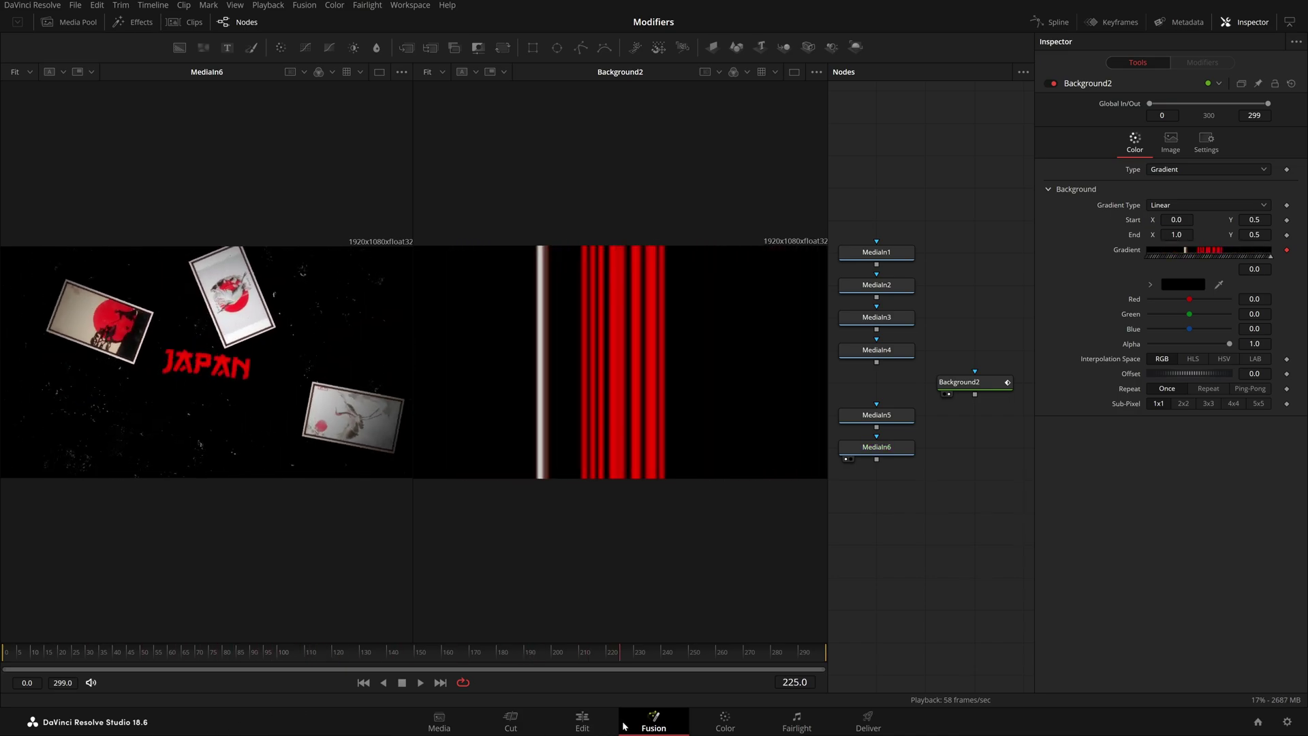
pyautogui.moveTo(946, 487); pyautogui.dragTo(964, 543)
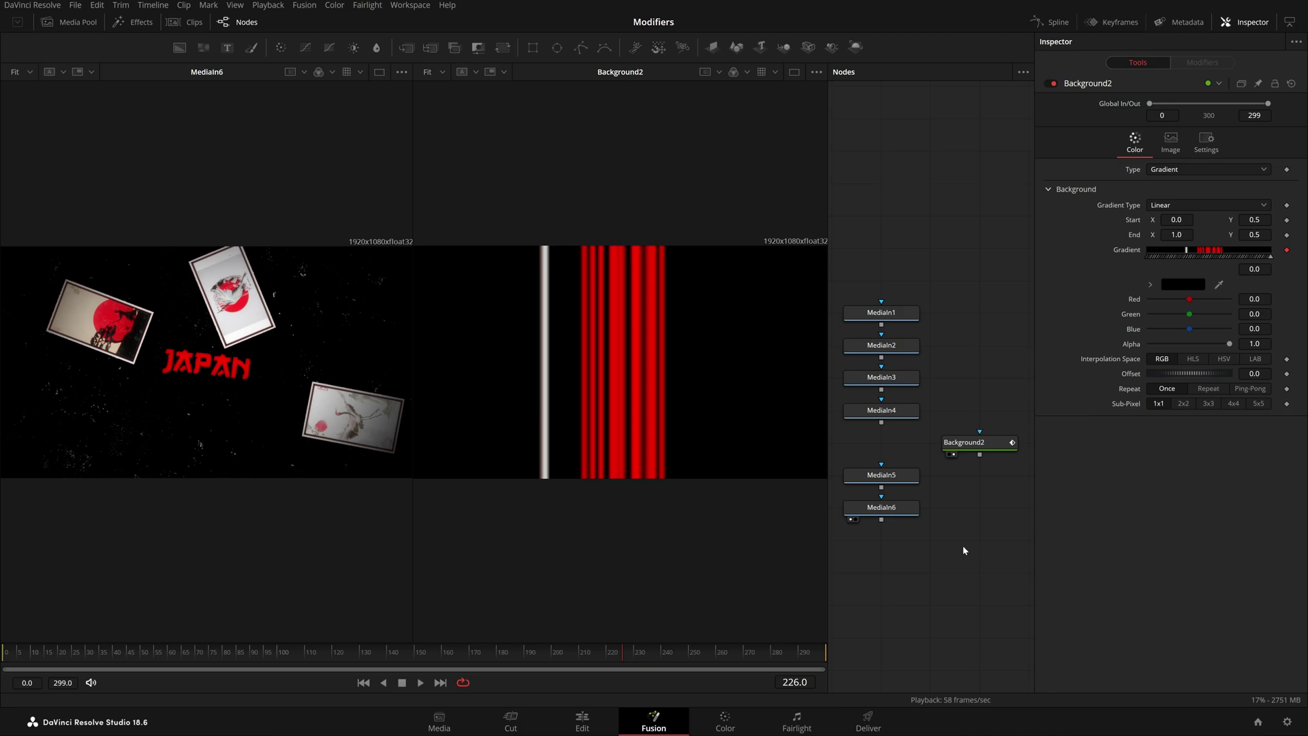
pyautogui.click(995, 444)
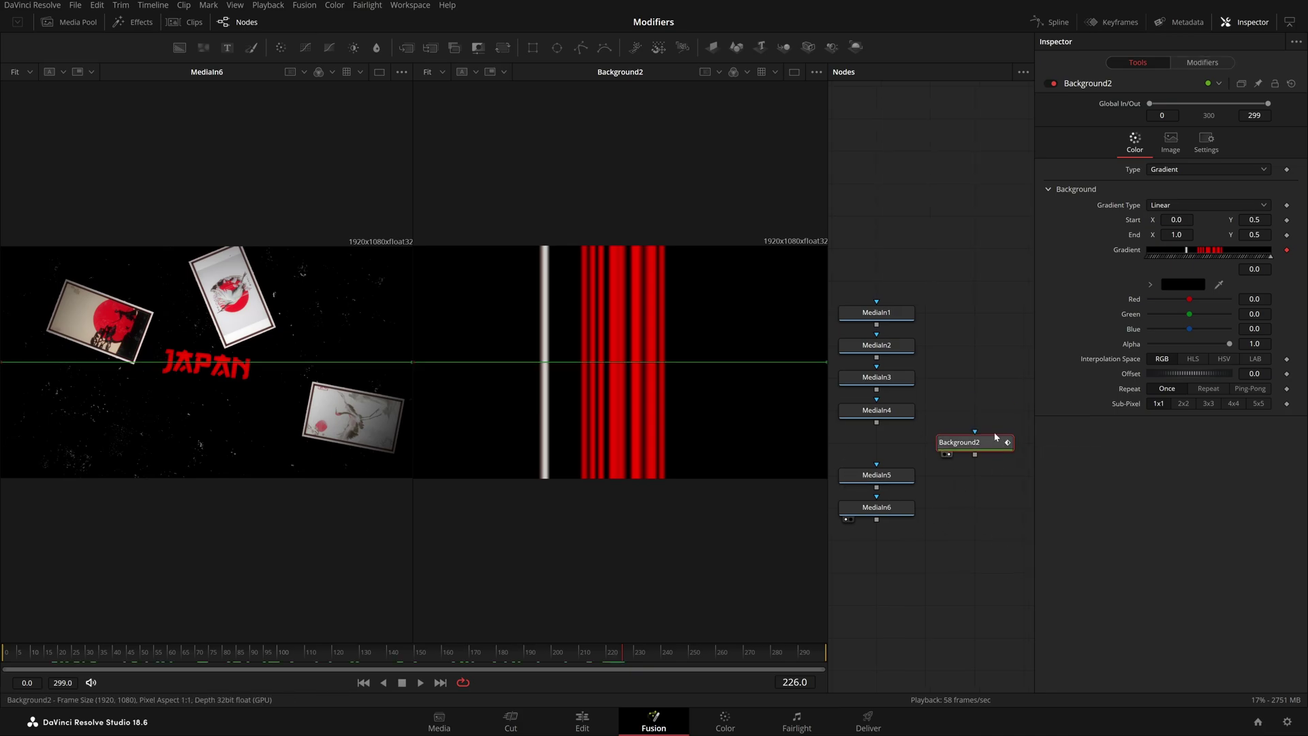
pyautogui.moveTo(992, 425); pyautogui.dragTo(996, 425)
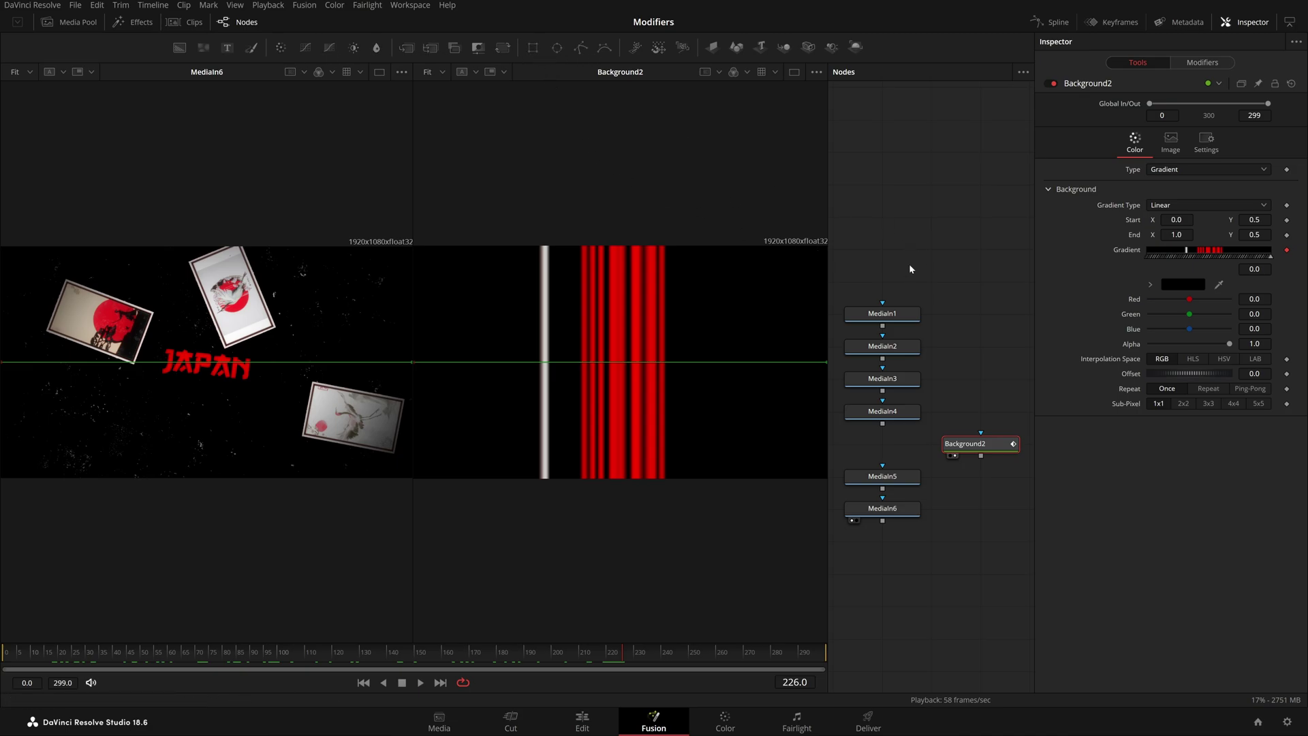
# Show Transform2 in a single enlarged viewer and select the node to display its settings.
pyautogui.moveTo(947, 303); pyautogui.dragTo(848, 320)
pyautogui.scroll(-4, 949, 324)
pyautogui.scroll(3, 948, 321)
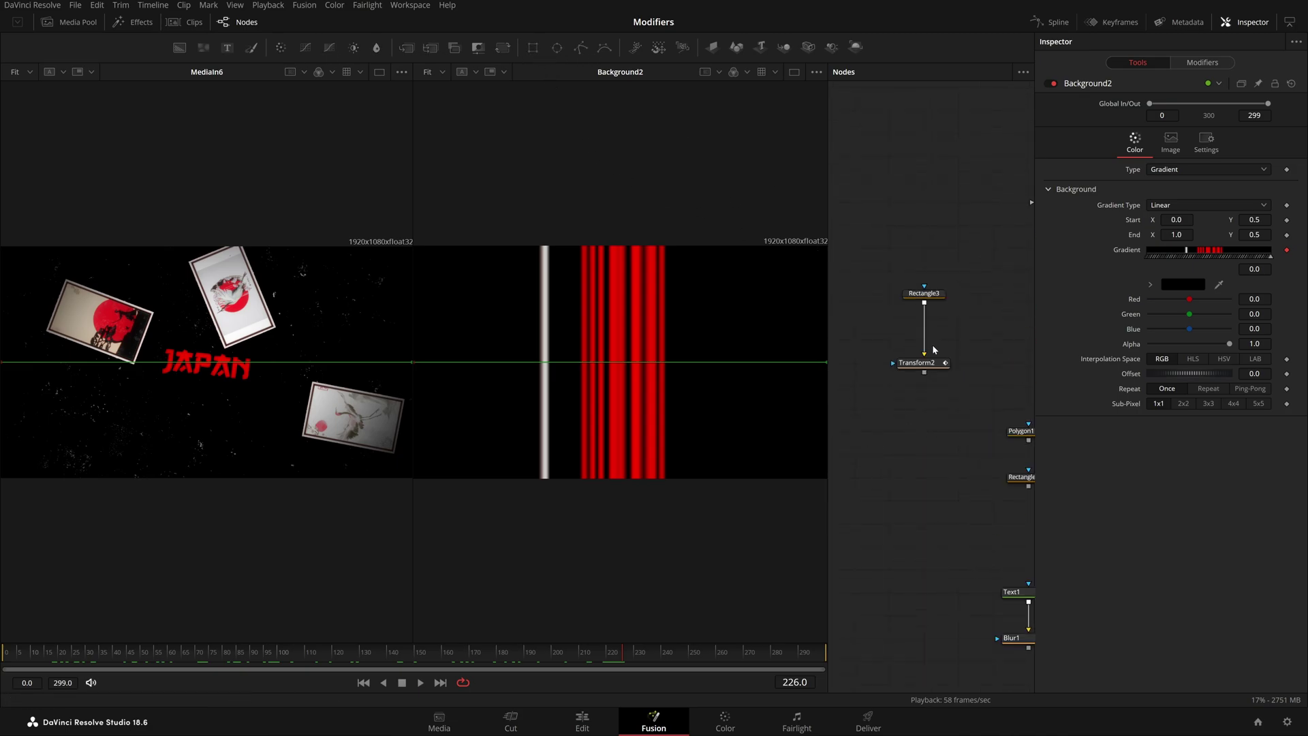
pyautogui.click(910, 372)
pyautogui.click(794, 72)
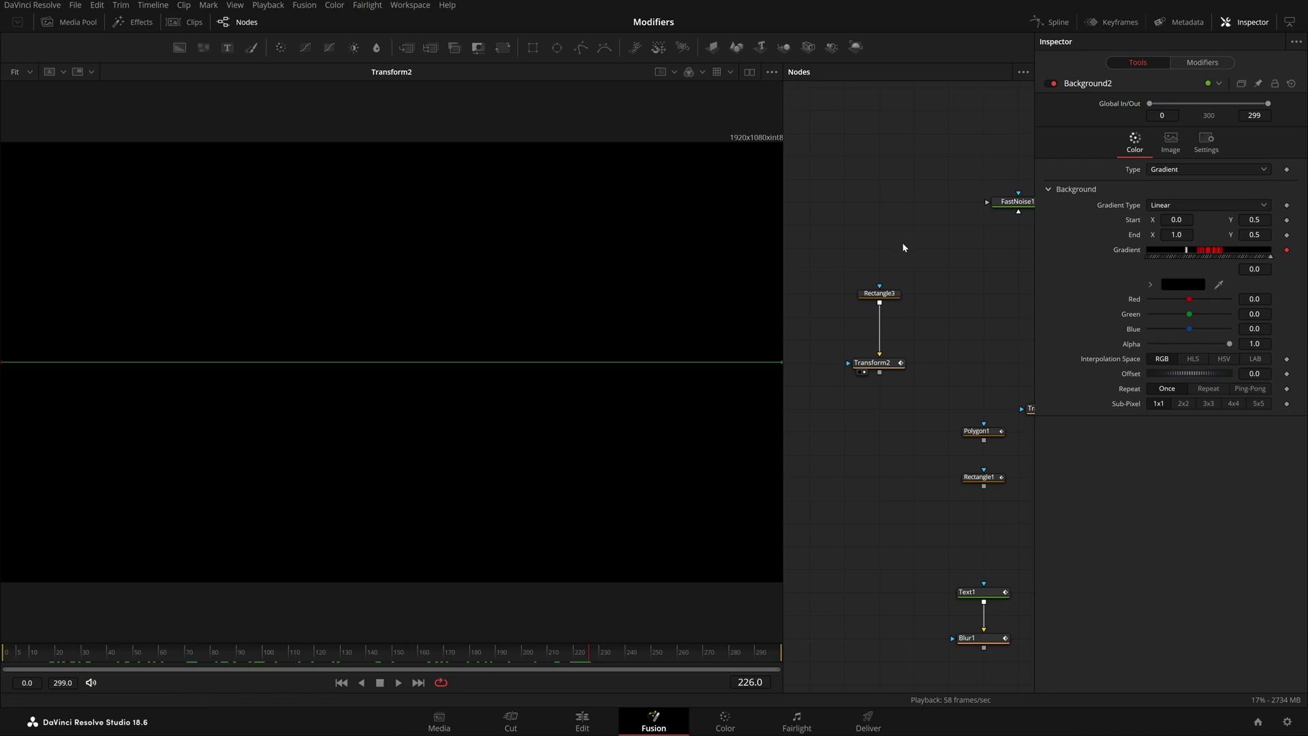
pyautogui.click(997, 334)
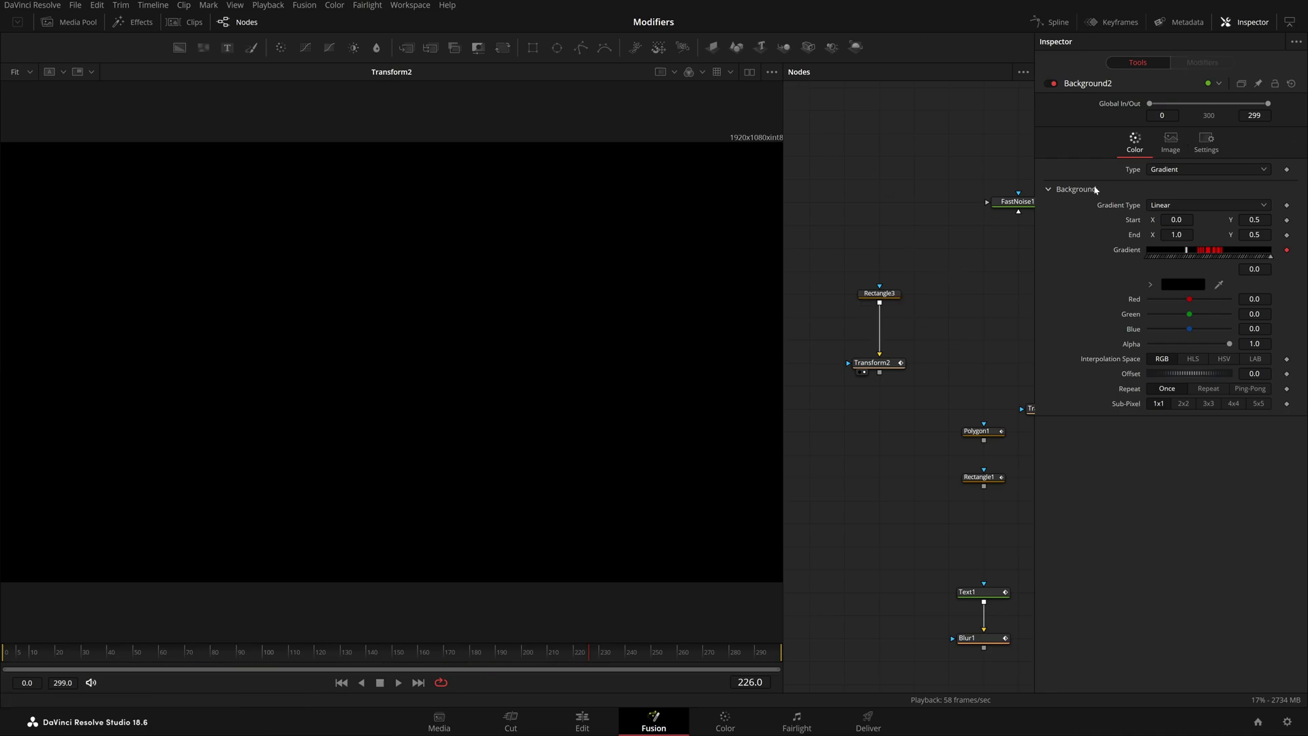
pyautogui.click(886, 294)
pyautogui.click(886, 362)
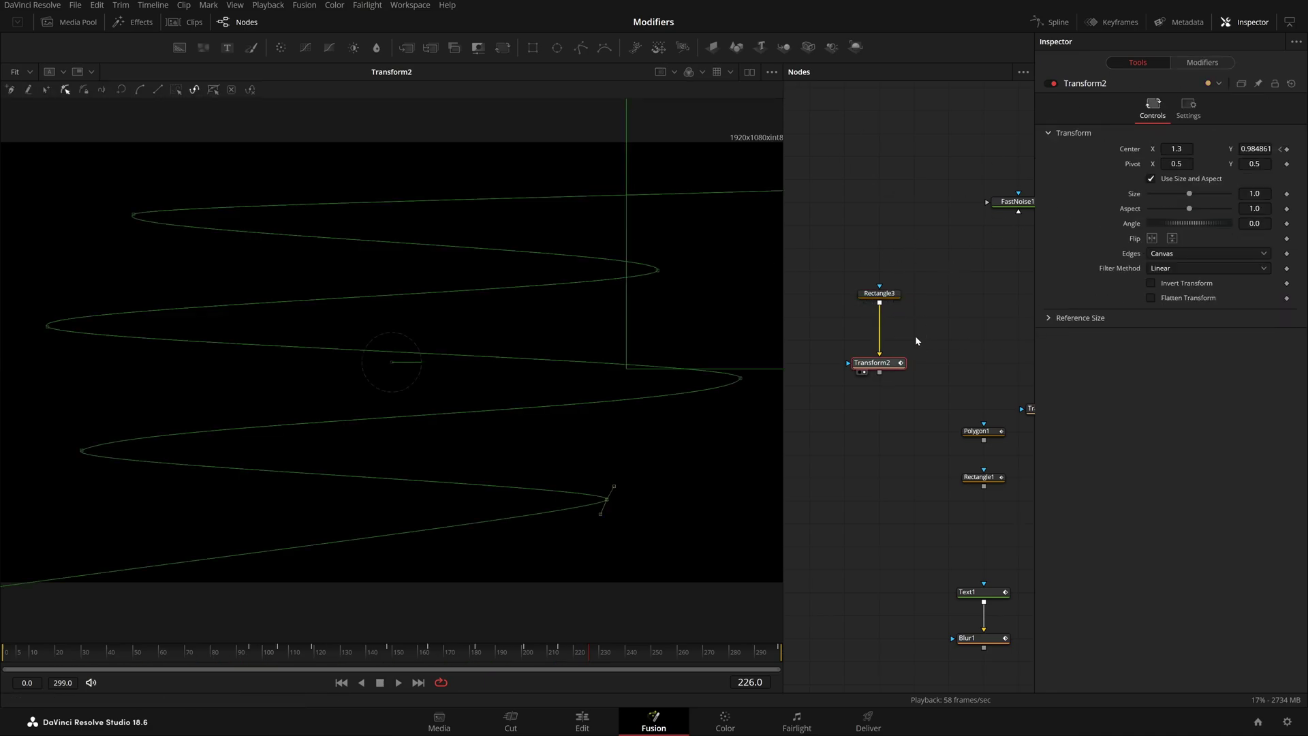
# Play Transform2's motion along its path, stop, and scrub back to frame 115.
pyautogui.press('space')
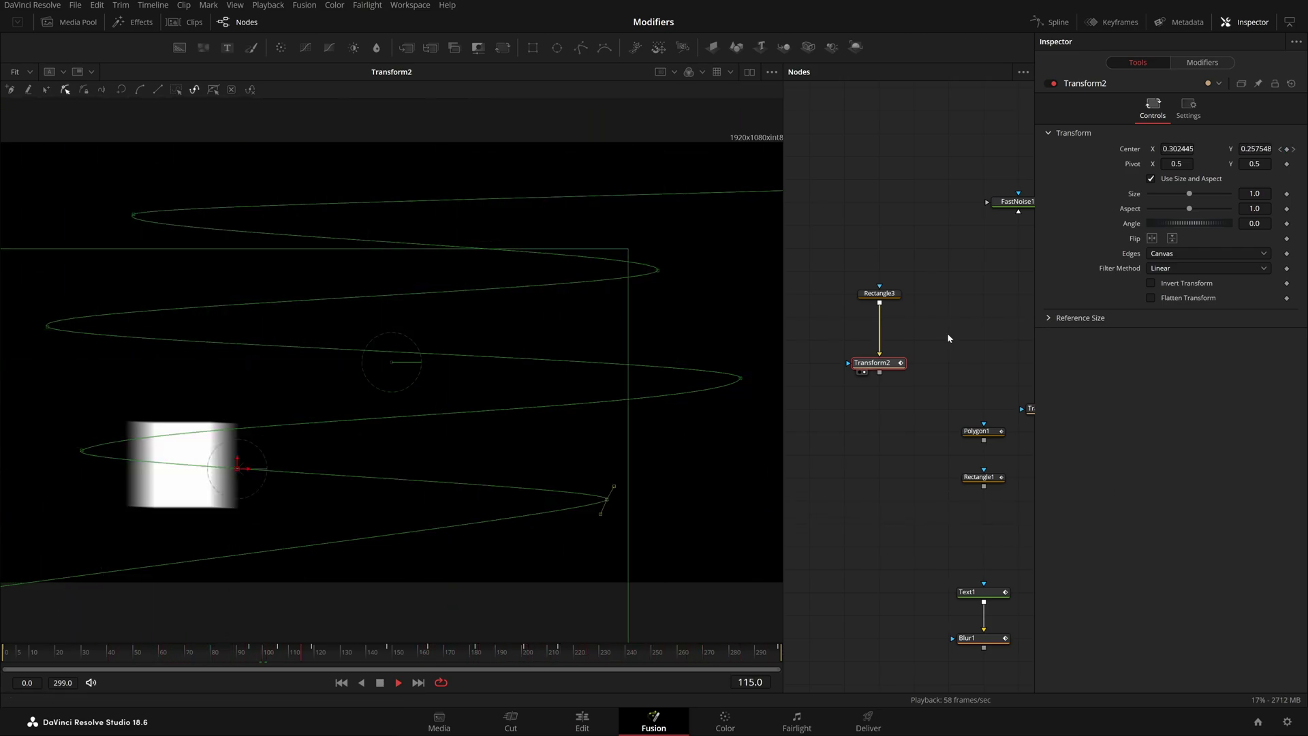
pyautogui.press('space')
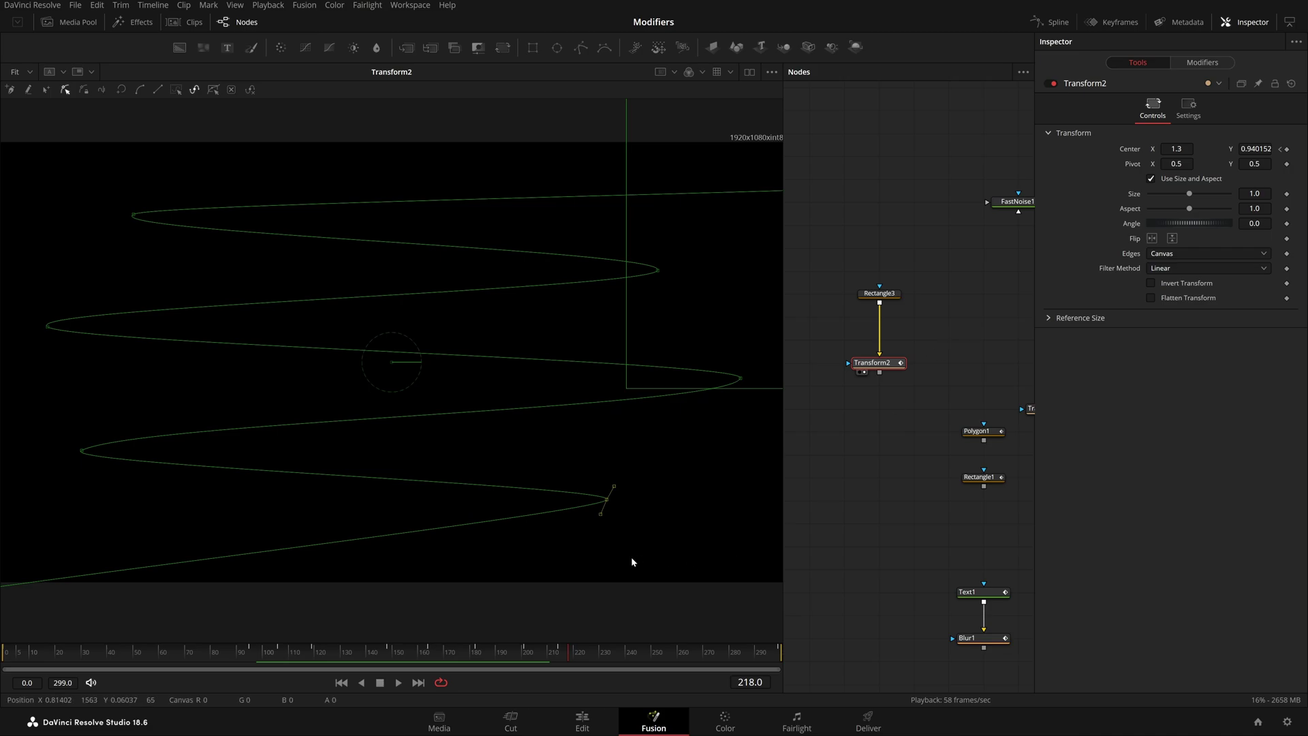
pyautogui.moveTo(480, 655); pyautogui.dragTo(301, 685)
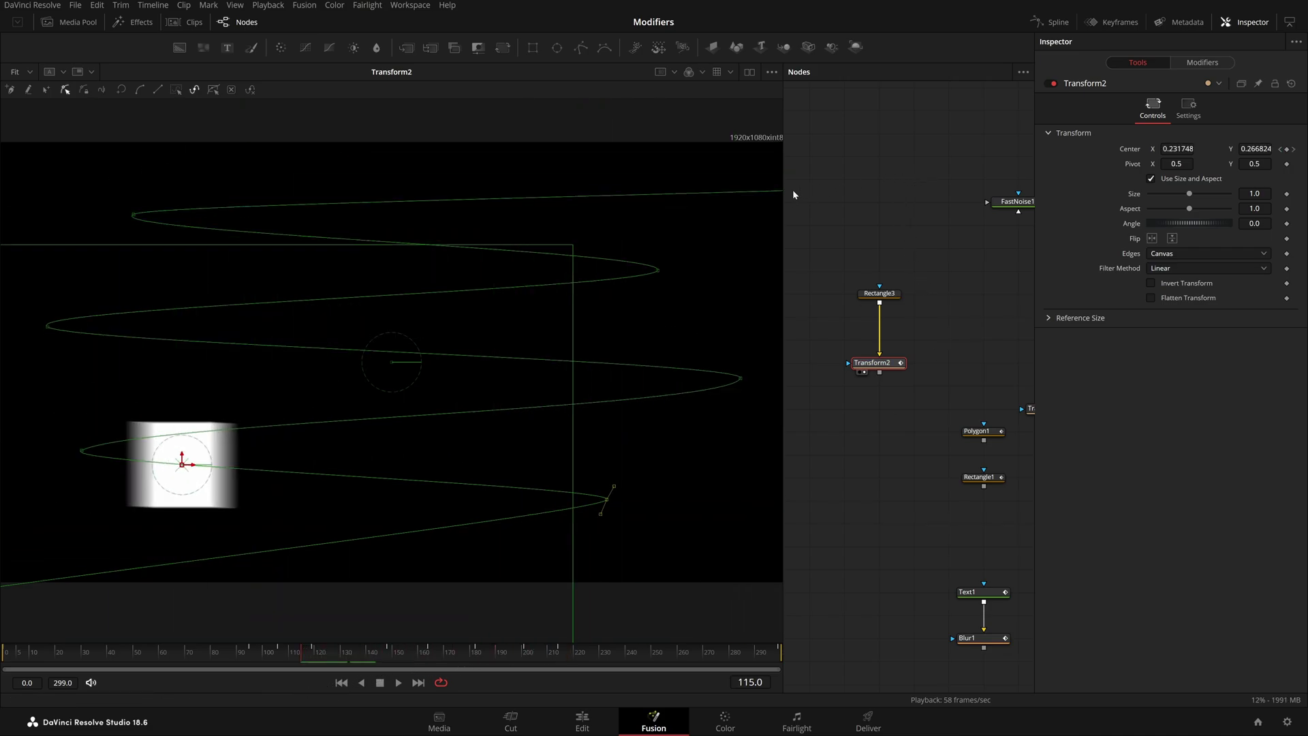
# Open the Spline editor and widen the node graph beside the viewer.
pyautogui.click(1036, 23)
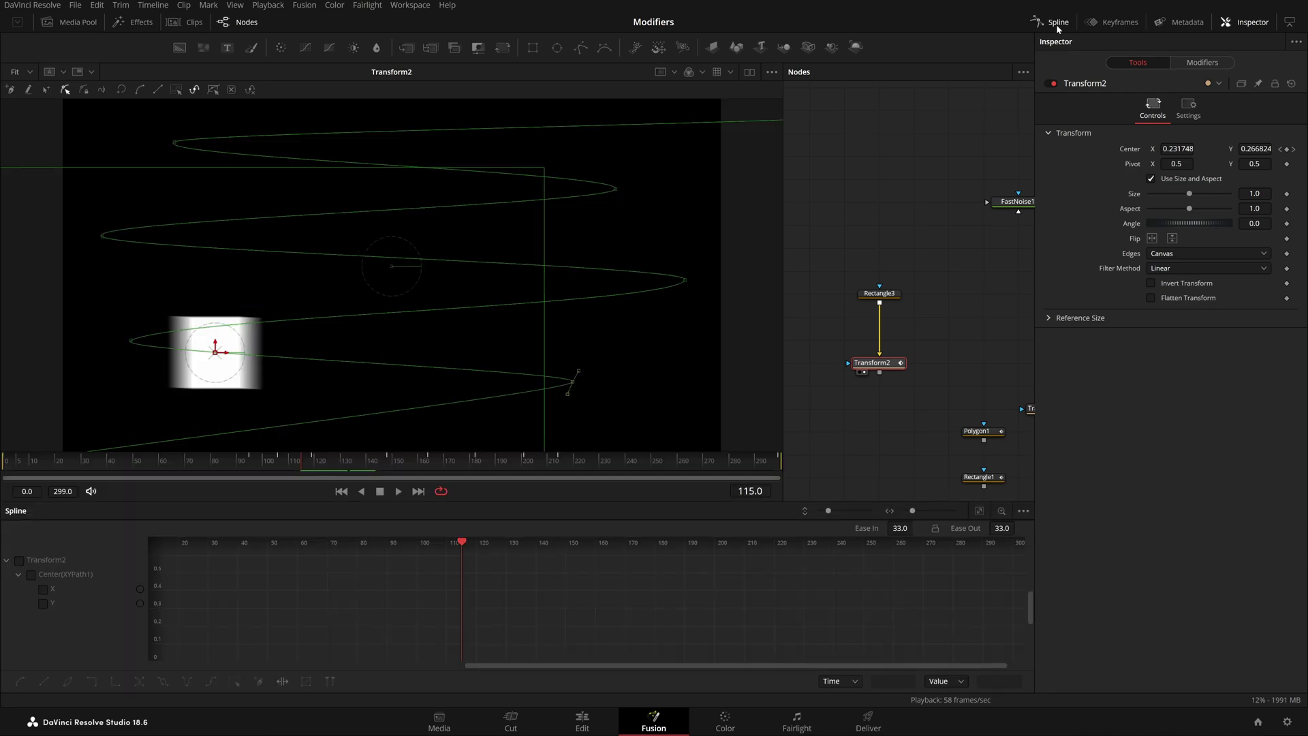
pyautogui.moveTo(779, 221); pyautogui.dragTo(569, 320)
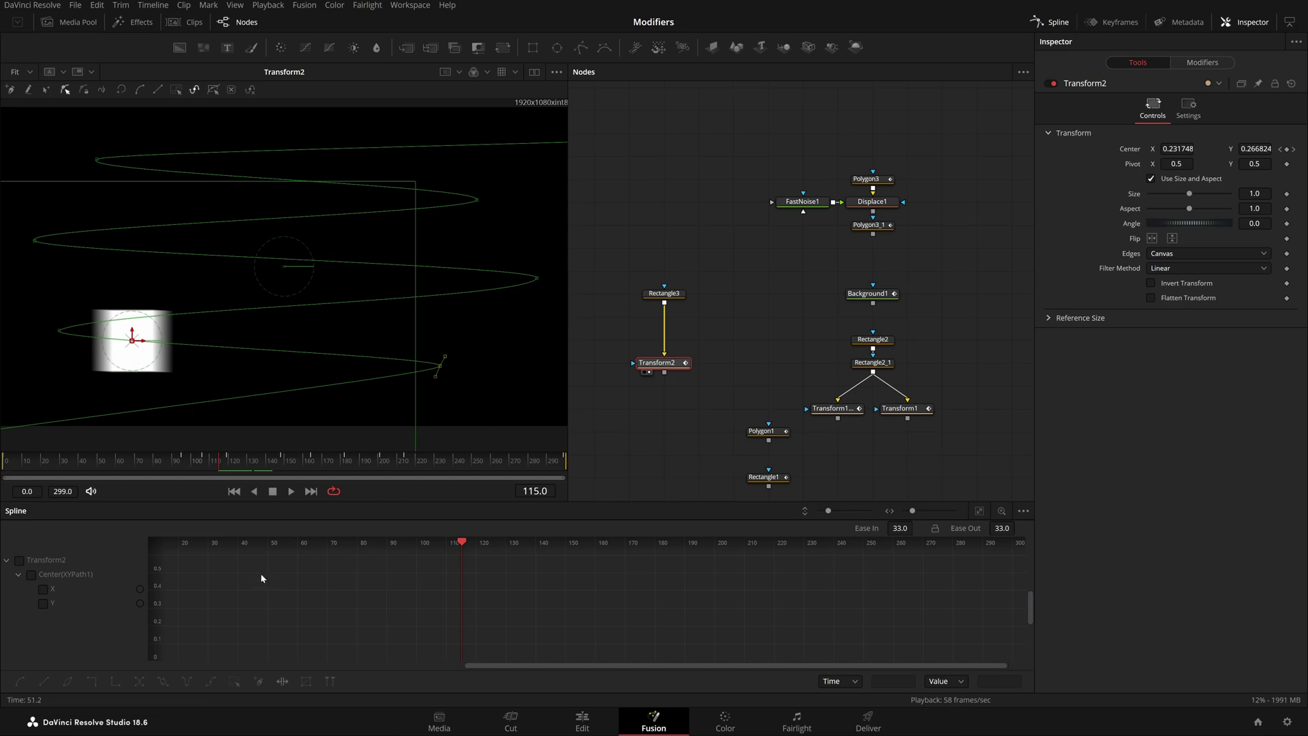
# Try a Natural Cubic Spline modifier on Transform2's Angle and delete its keyframe from the curve.
pyautogui.rightClick(1136, 232)
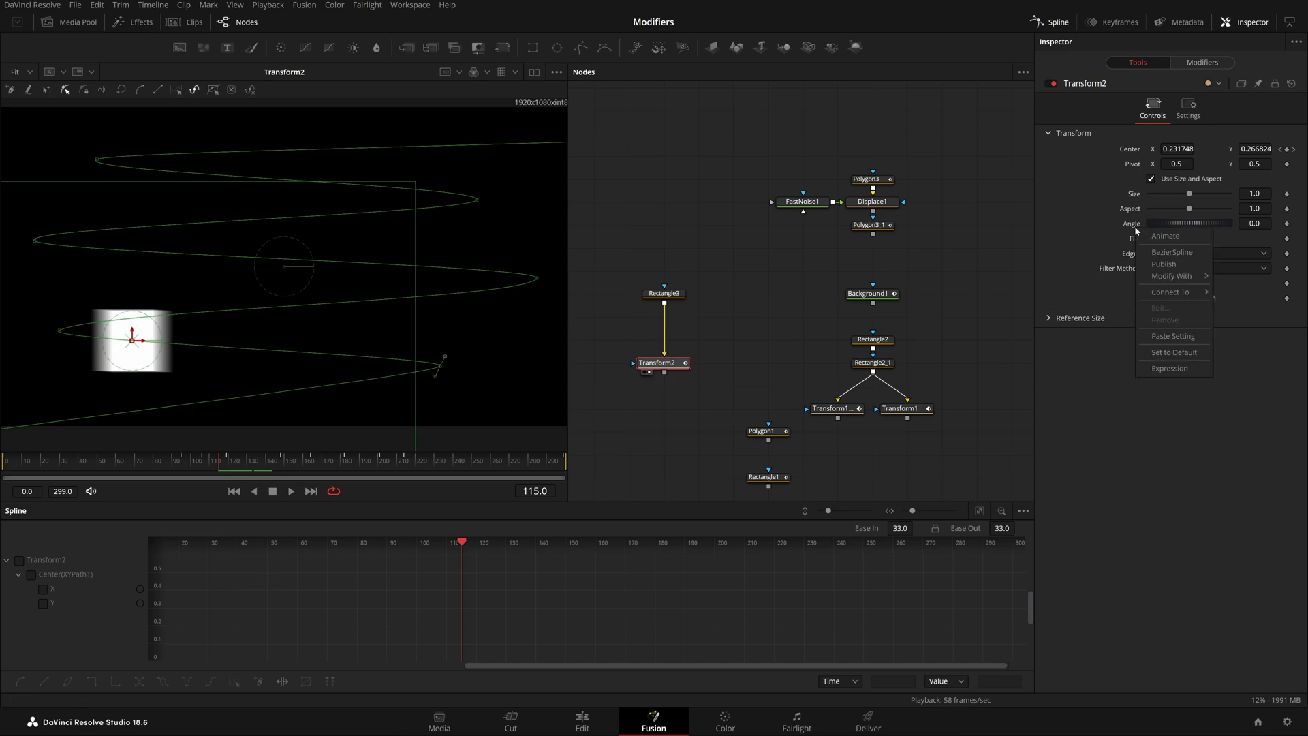
pyautogui.moveTo(1170, 281)
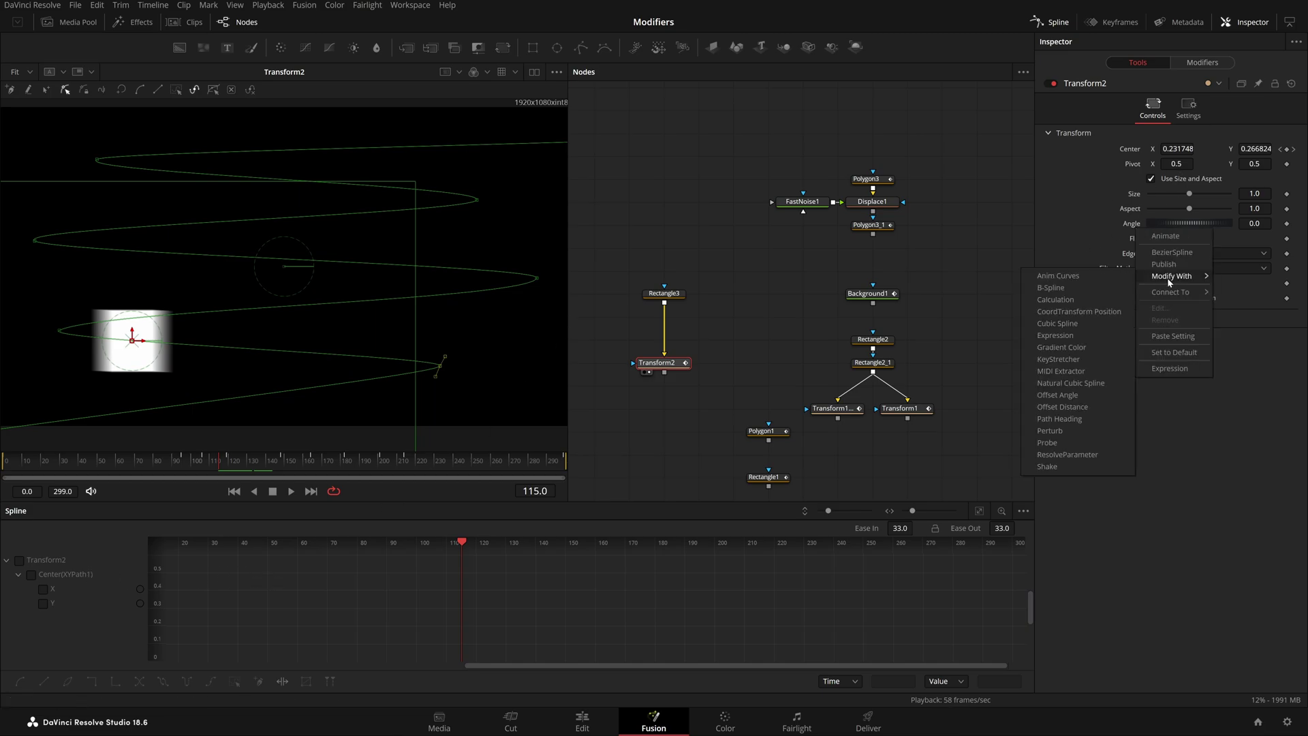
pyautogui.click(1088, 384)
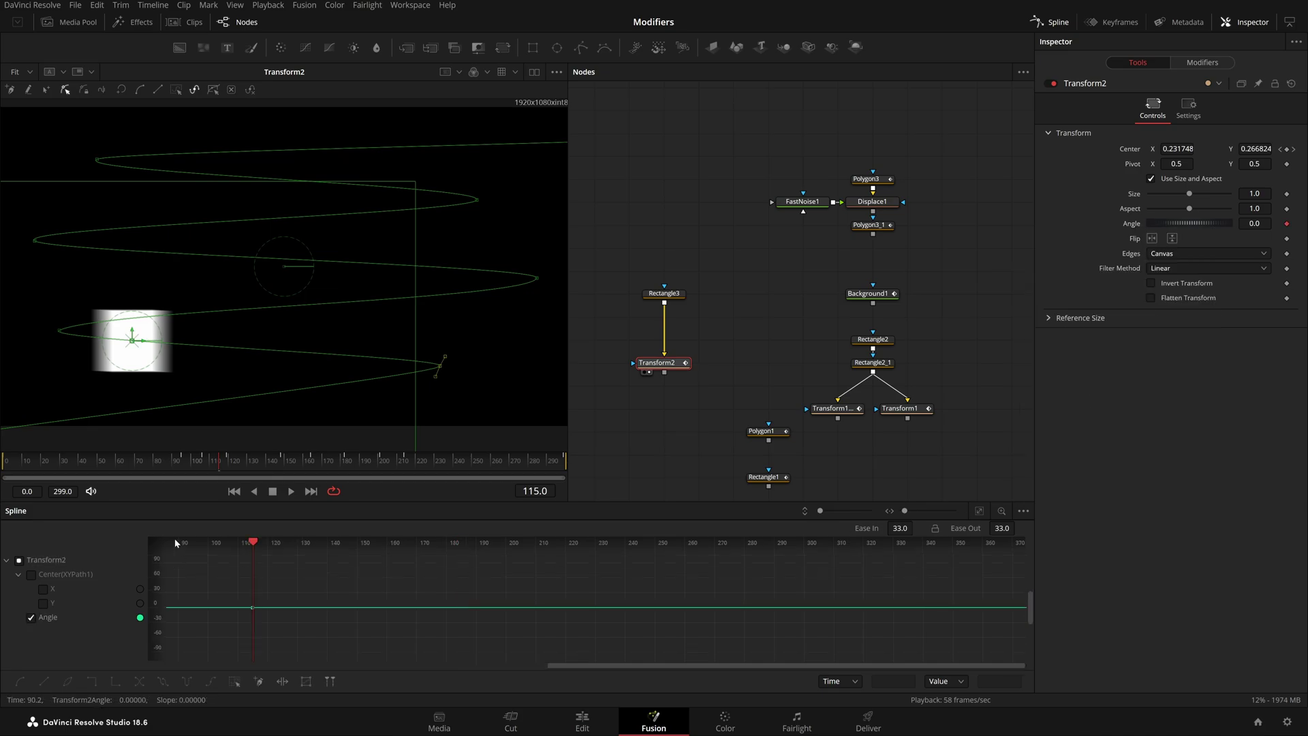
pyautogui.click(1202, 62)
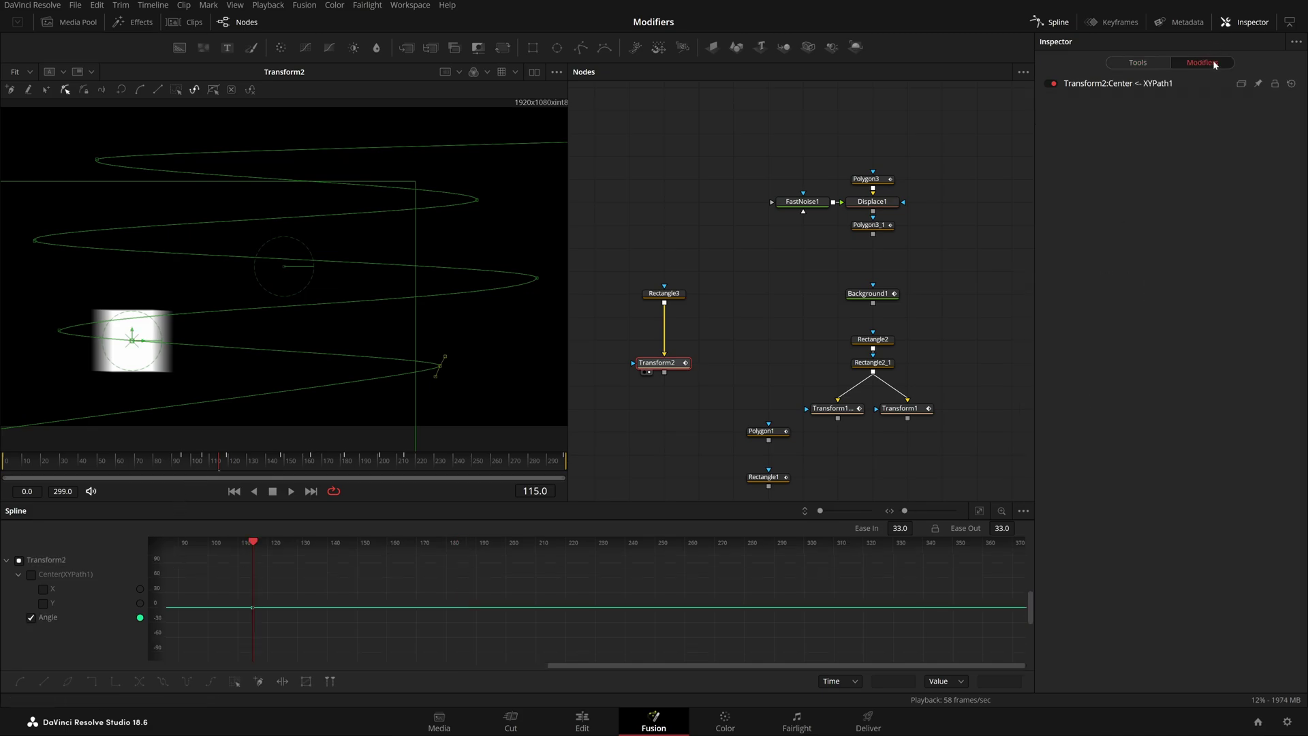
pyautogui.click(1140, 62)
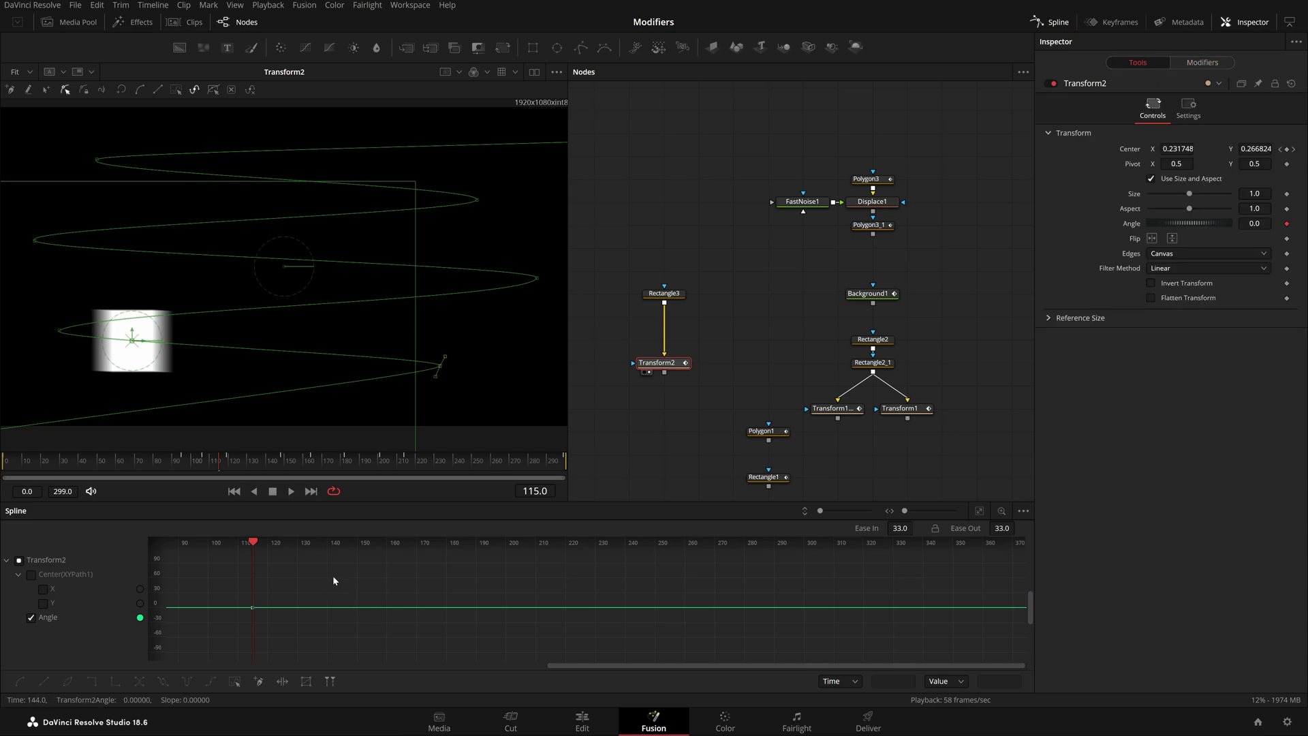
pyautogui.moveTo(339, 573); pyautogui.dragTo(194, 644)
pyautogui.press('Delete')
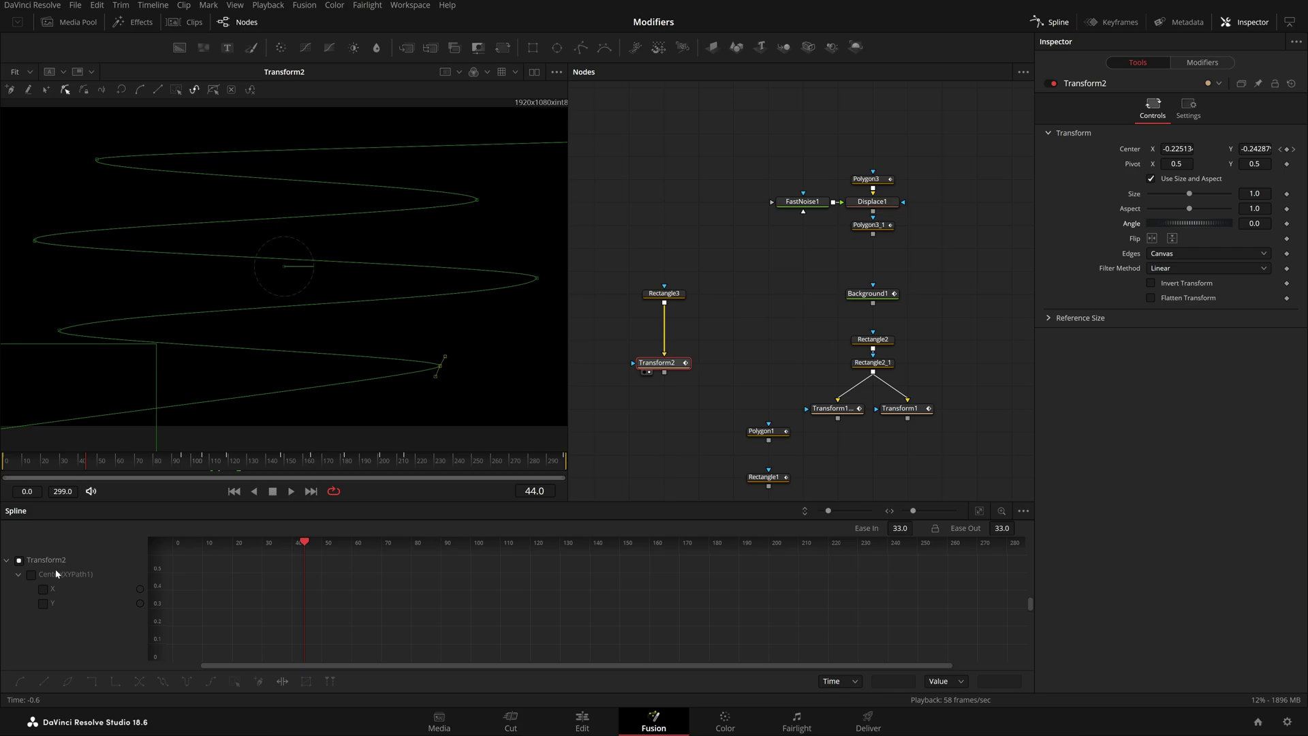
# Display Transform2's Center XYPath1 X and Y curves in the Spline editor and fit them.
pyautogui.click(57, 575)
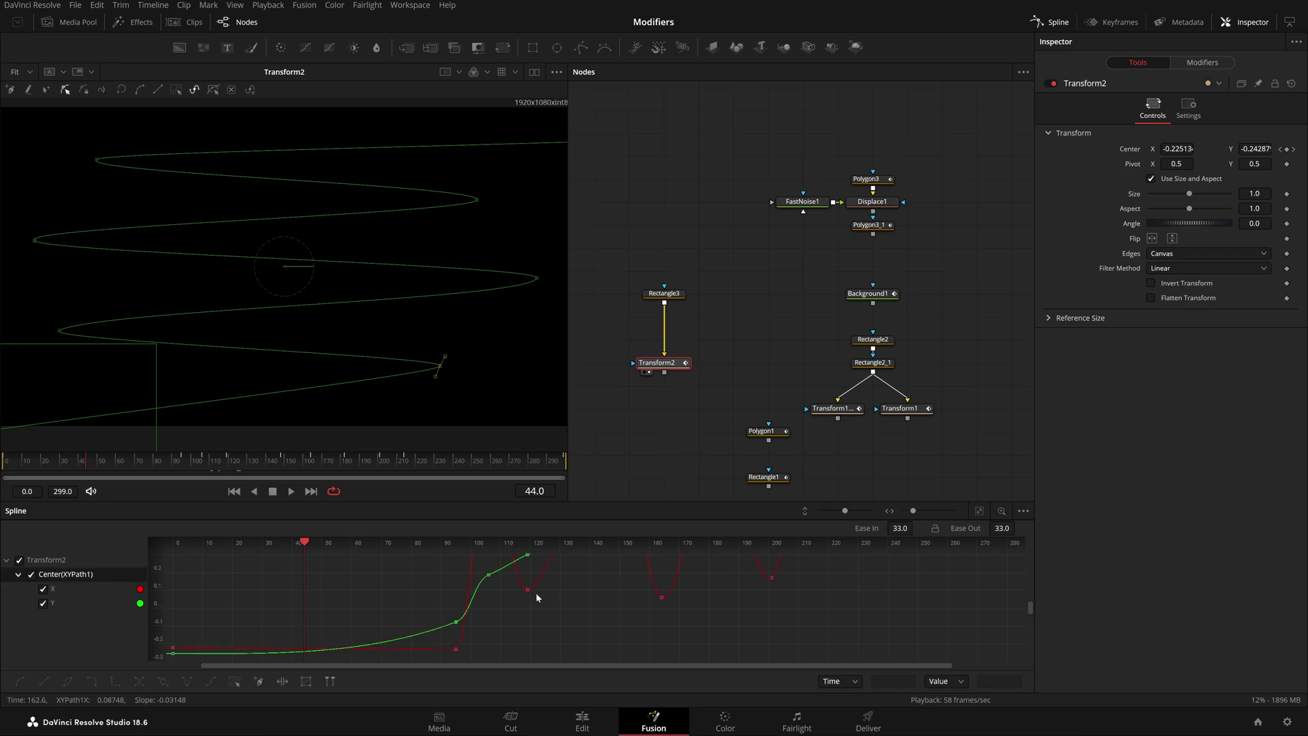
pyautogui.click(979, 510)
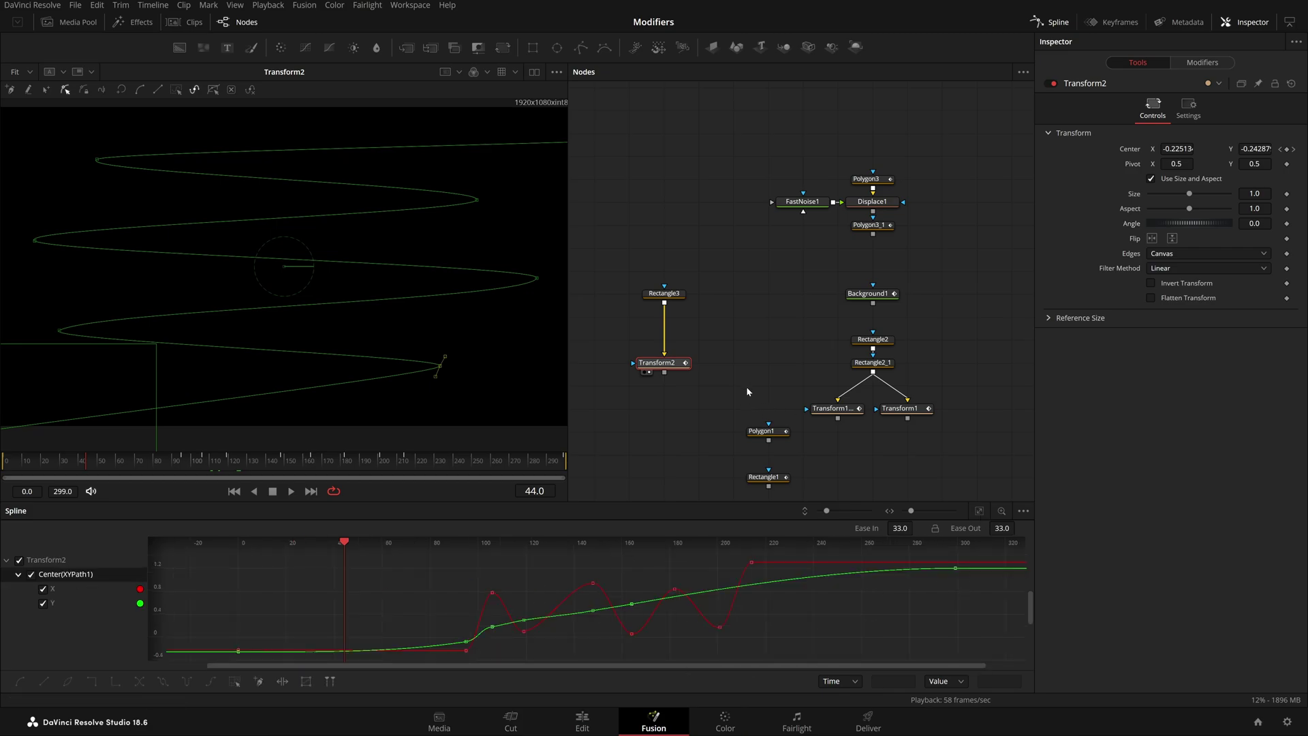
# Load the Polygon1 node into the viewer and display its settings.
pyautogui.click(791, 254)
pyautogui.moveTo(764, 430); pyautogui.dragTo(336, 362)
pyautogui.moveTo(755, 351); pyautogui.dragTo(822, 285)
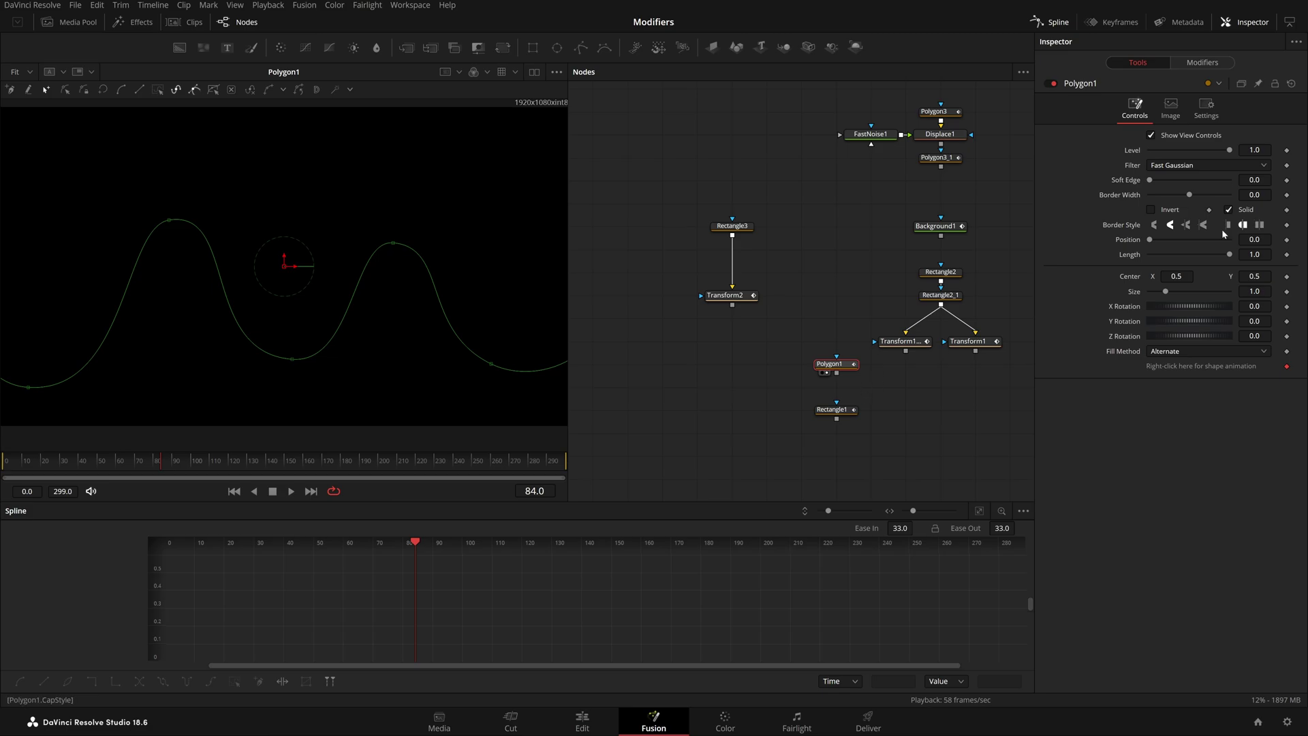
# Modify Polygon1's Length with a Natural Cubic Spline and return to its keyframe at frame 84.
pyautogui.rightClick(1128, 256)
pyautogui.moveTo(1181, 305)
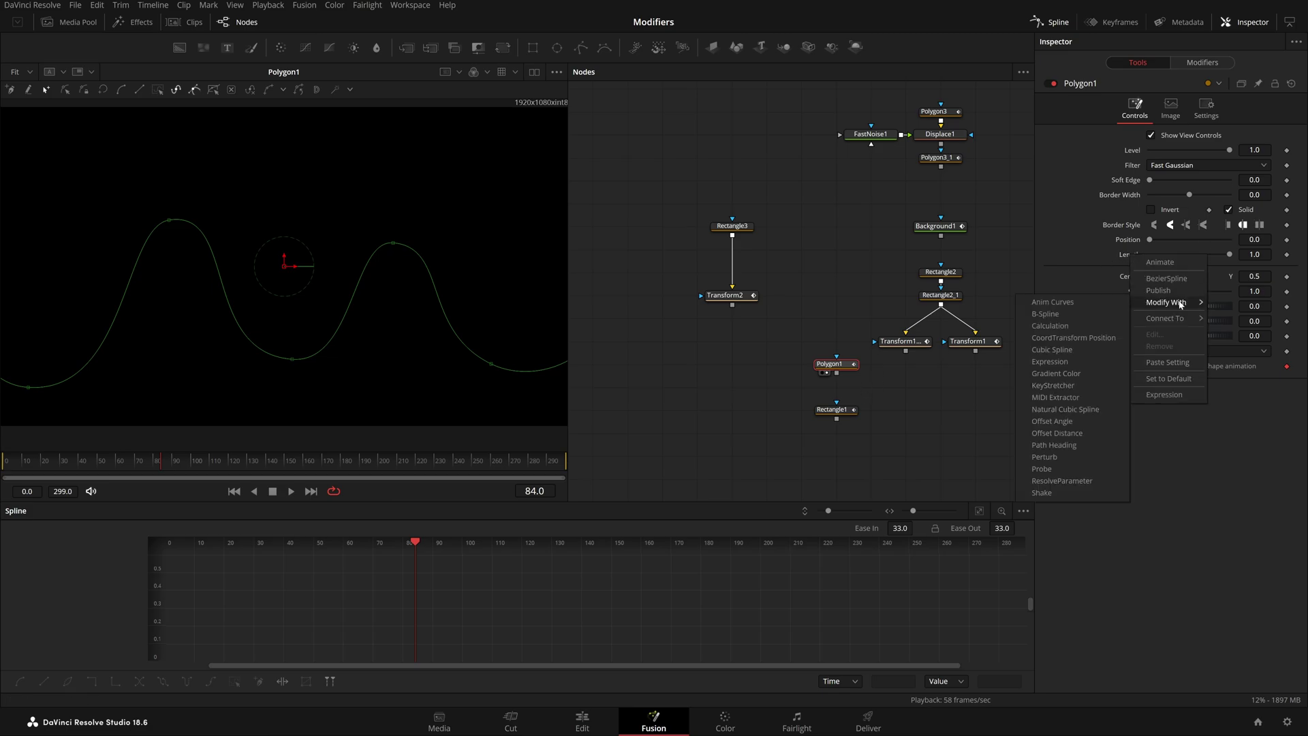
pyautogui.click(1085, 412)
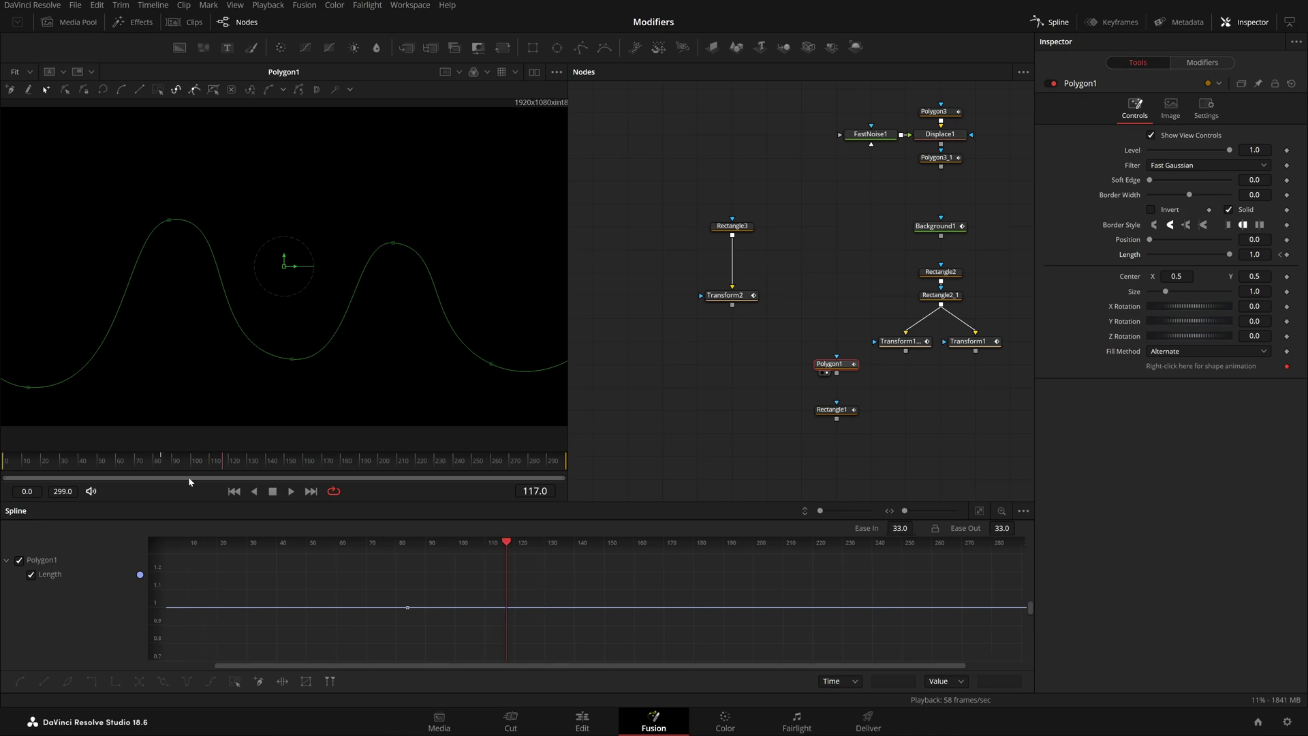
pyautogui.moveTo(189, 482); pyautogui.dragTo(14, 482)
pyautogui.press(']')
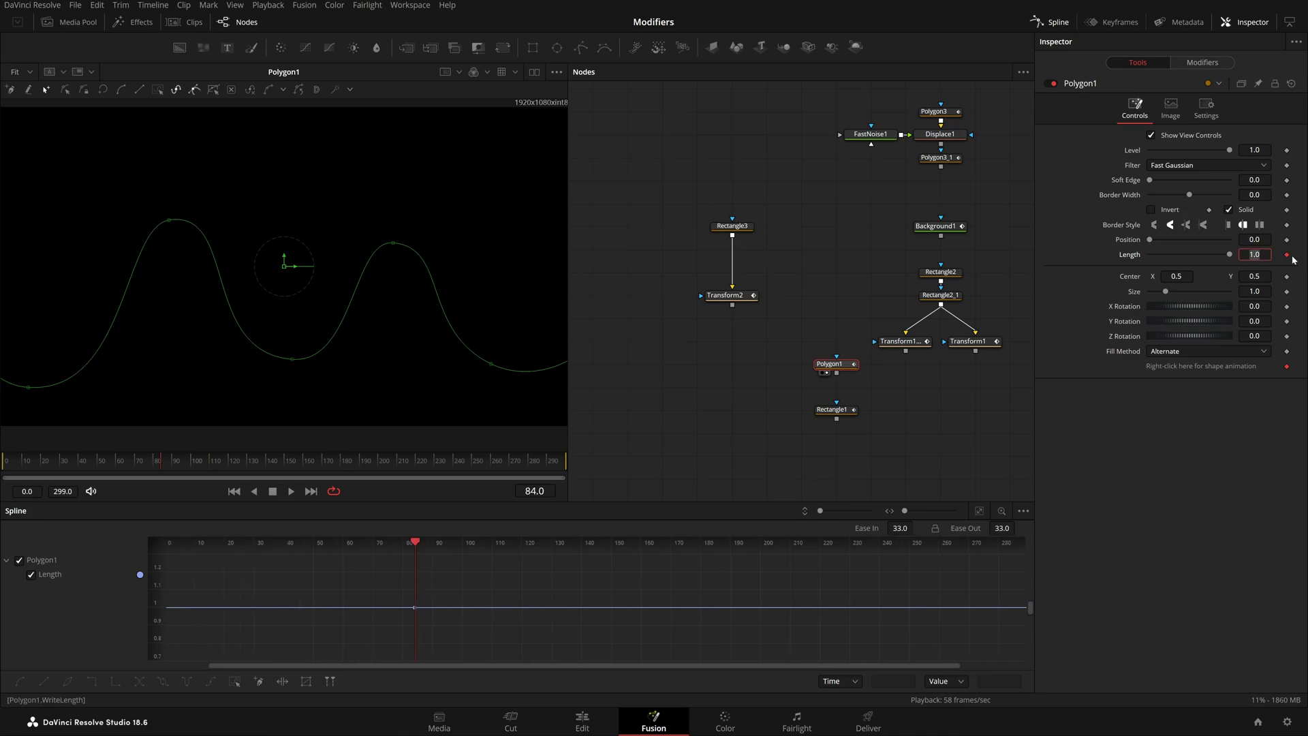
# Remove the existing keyframe from Polygon1's Length, keyframe the parameter again at frame 84, and move the playhead to frame 129.
pyautogui.click(1286, 255)
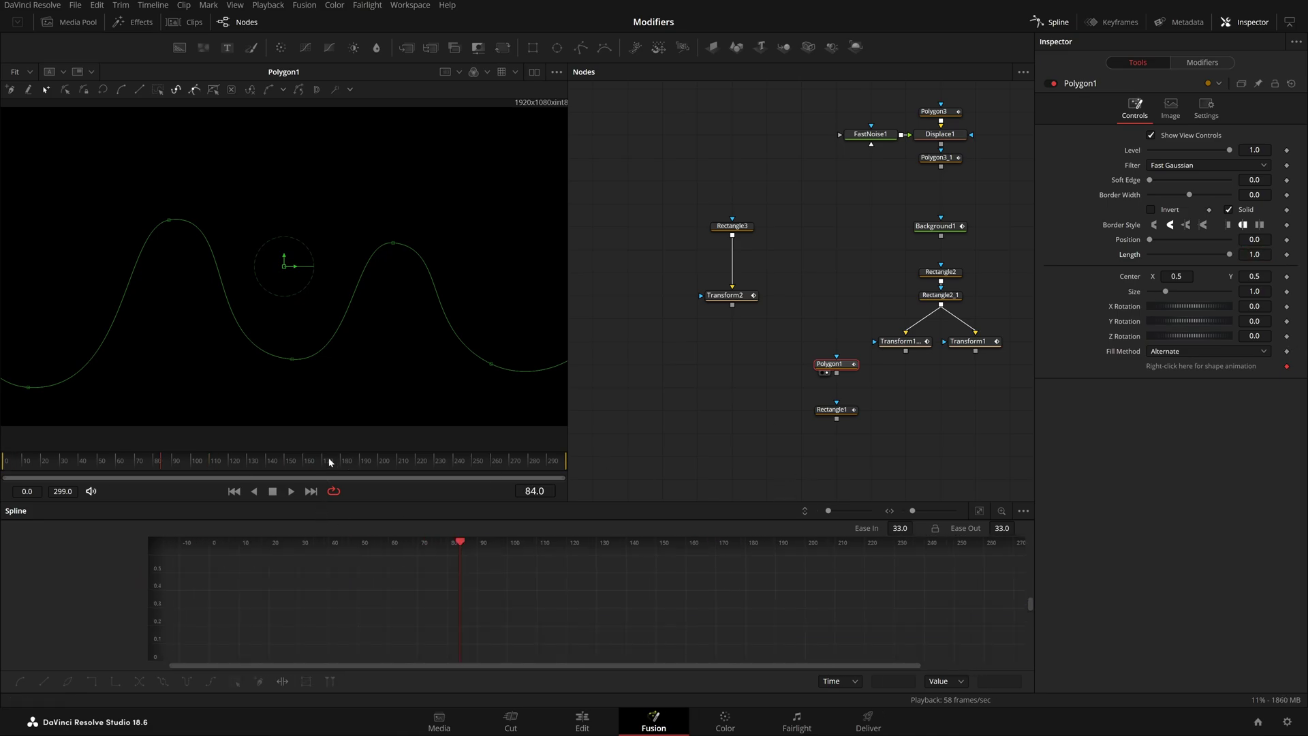
pyautogui.click(1288, 255)
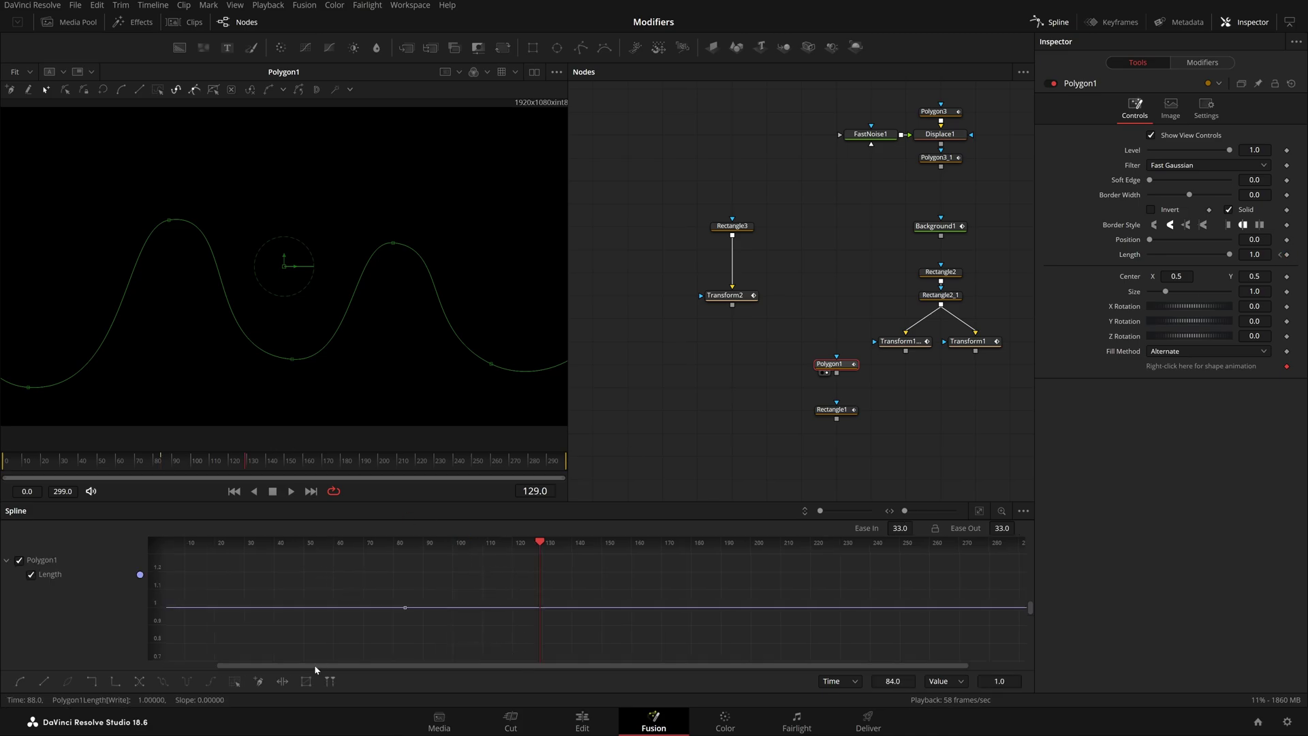
pyautogui.moveTo(456, 586); pyautogui.dragTo(302, 658)
pyautogui.moveTo(458, 575); pyautogui.dragTo(364, 637)
pyautogui.moveTo(463, 578); pyautogui.dragTo(372, 627)
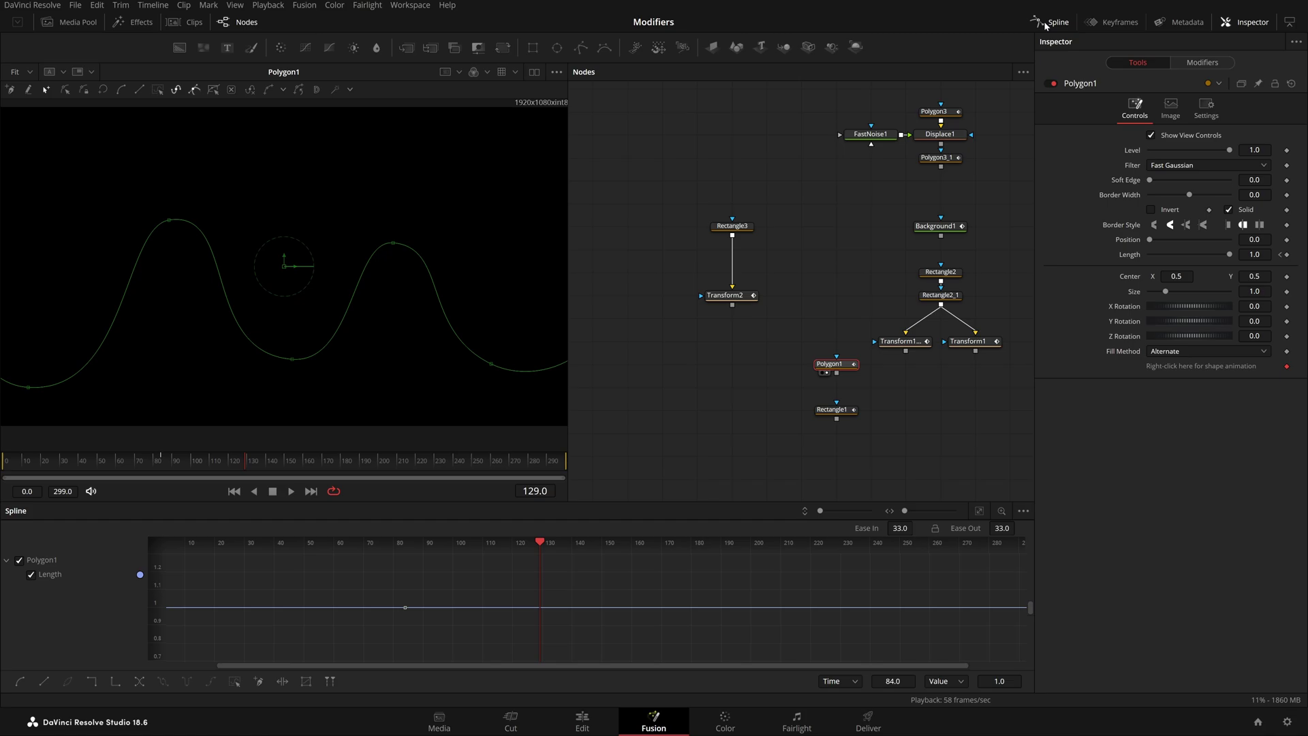
pyautogui.click(386, 641)
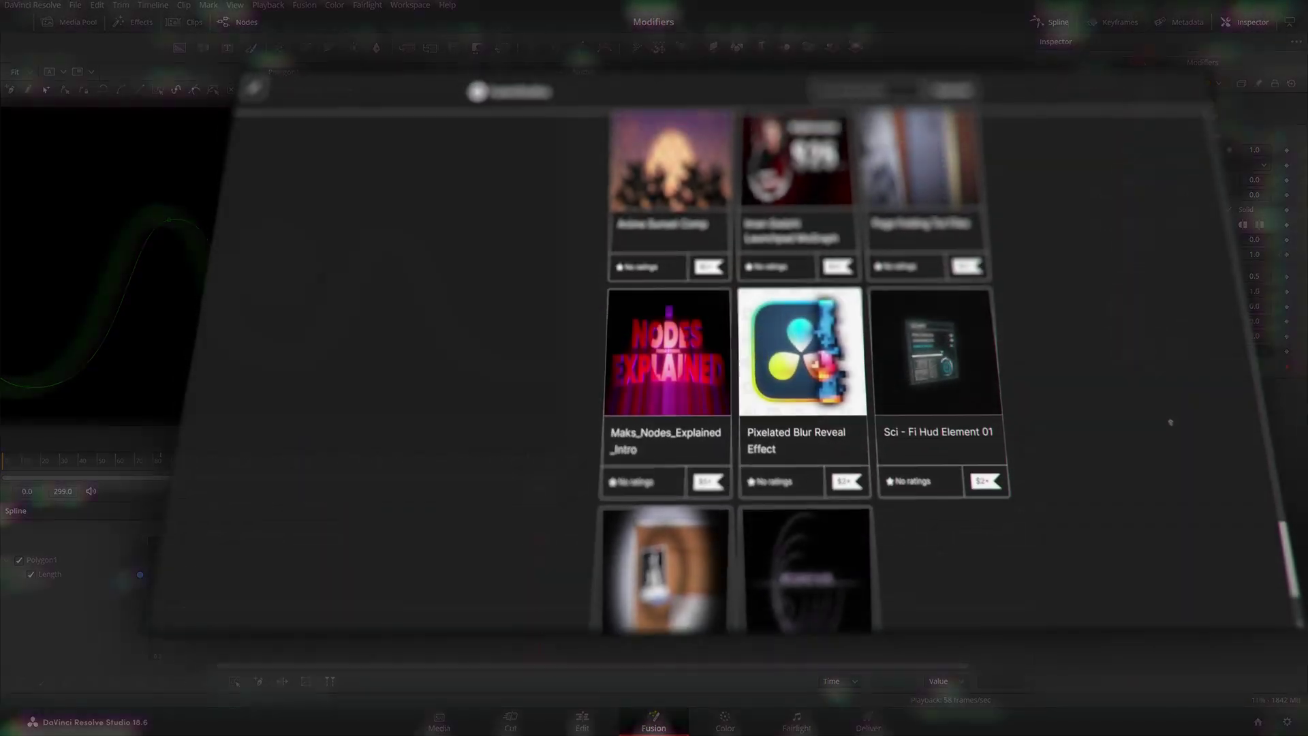
pyautogui.scroll(7, 1174, 433)
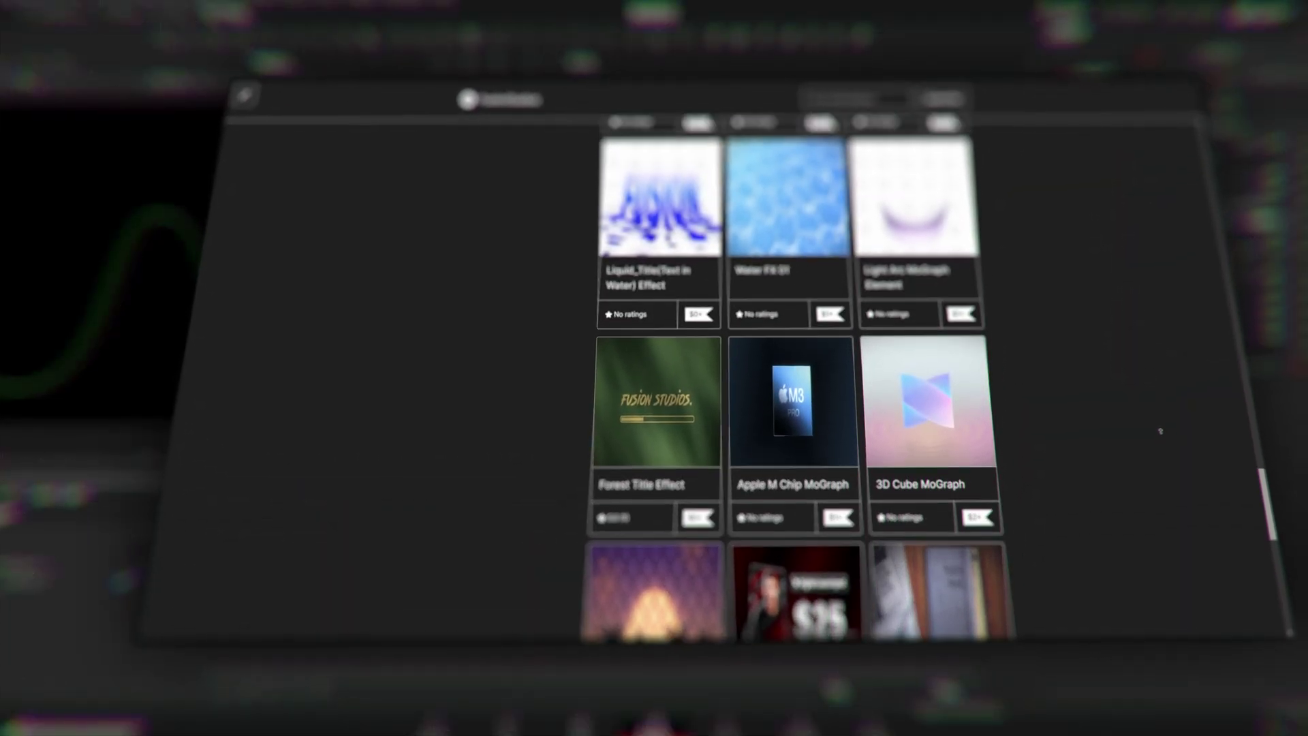
pyautogui.scroll(7, 1150, 421)
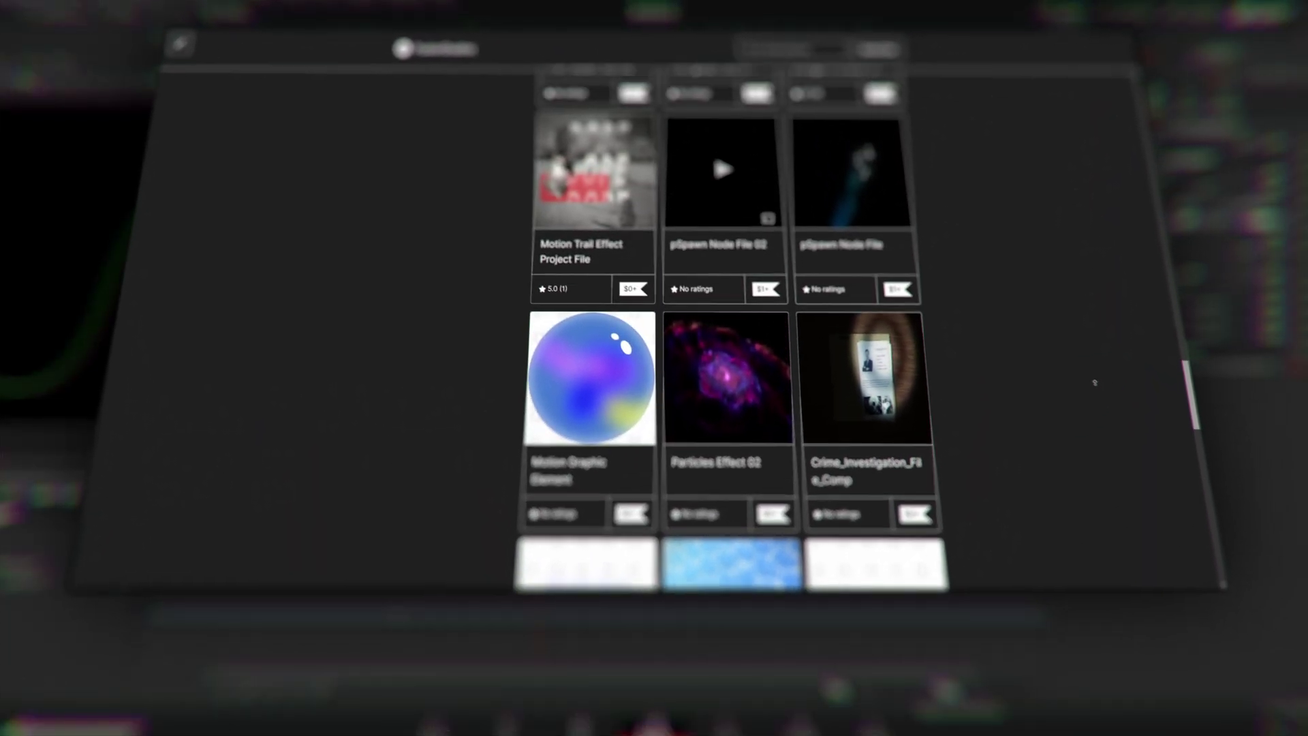
pyautogui.scroll(7, 1074, 368)
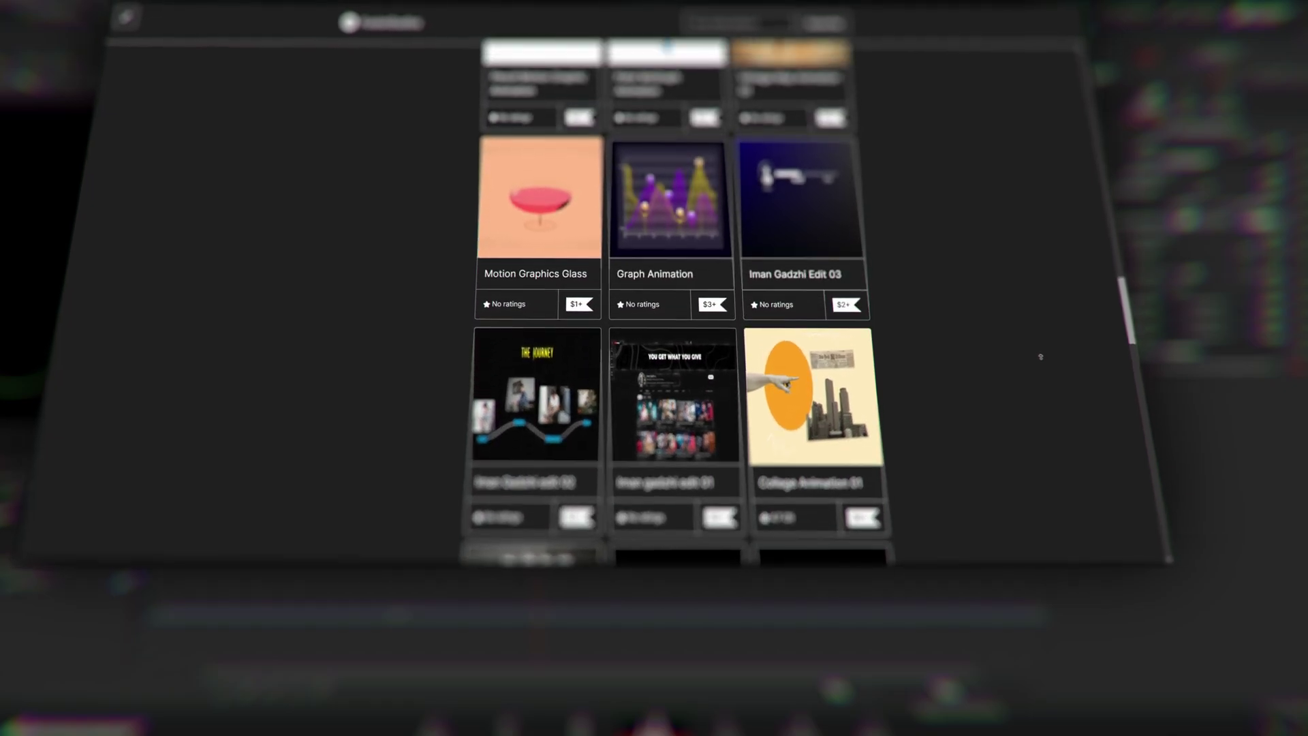
pyautogui.scroll(7, 1039, 365)
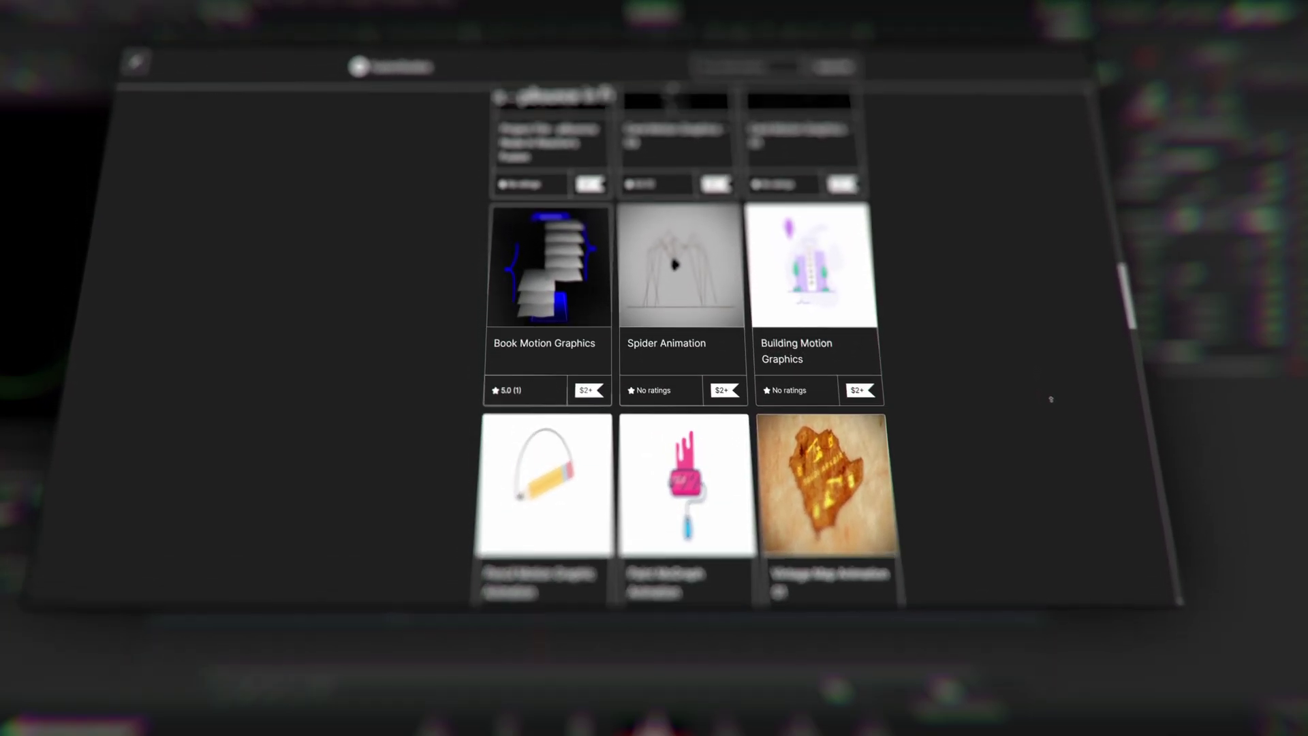
pyautogui.scroll(7, 1062, 410)
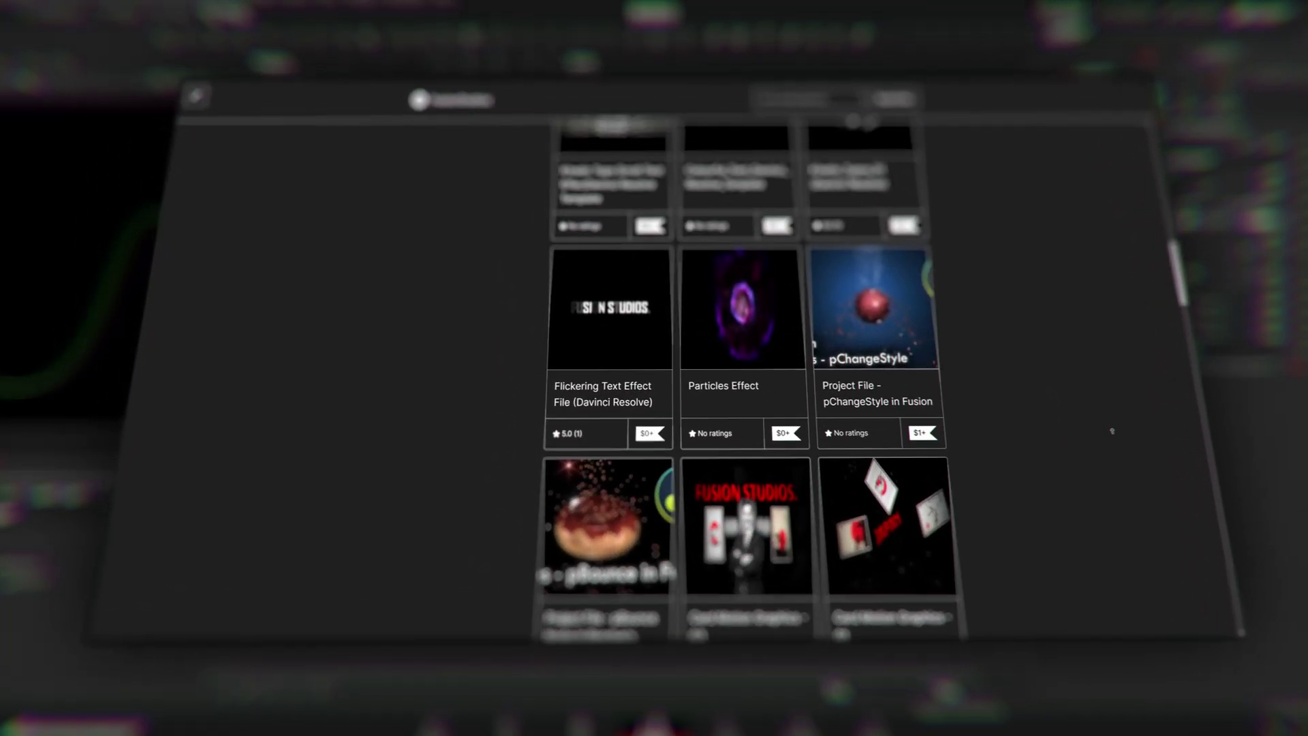
pyautogui.scroll(7, 1128, 429)
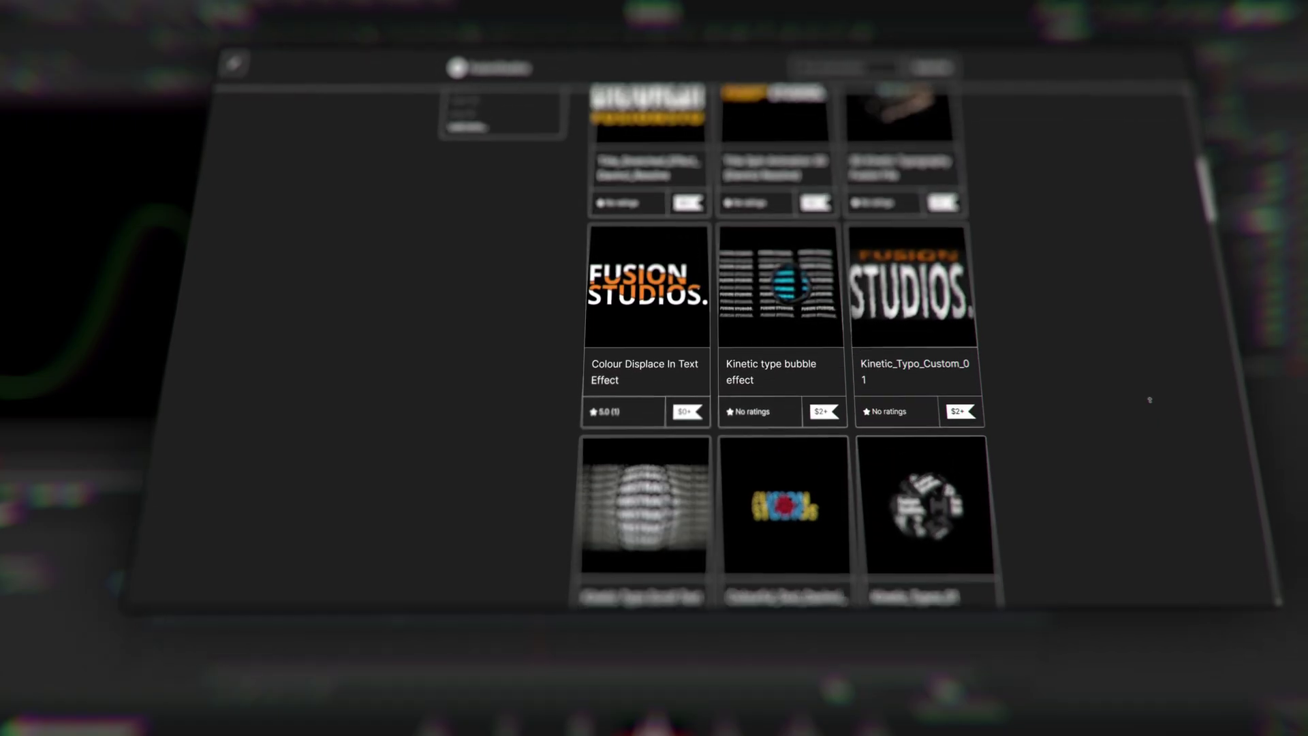
pyautogui.scroll(7, 1151, 389)
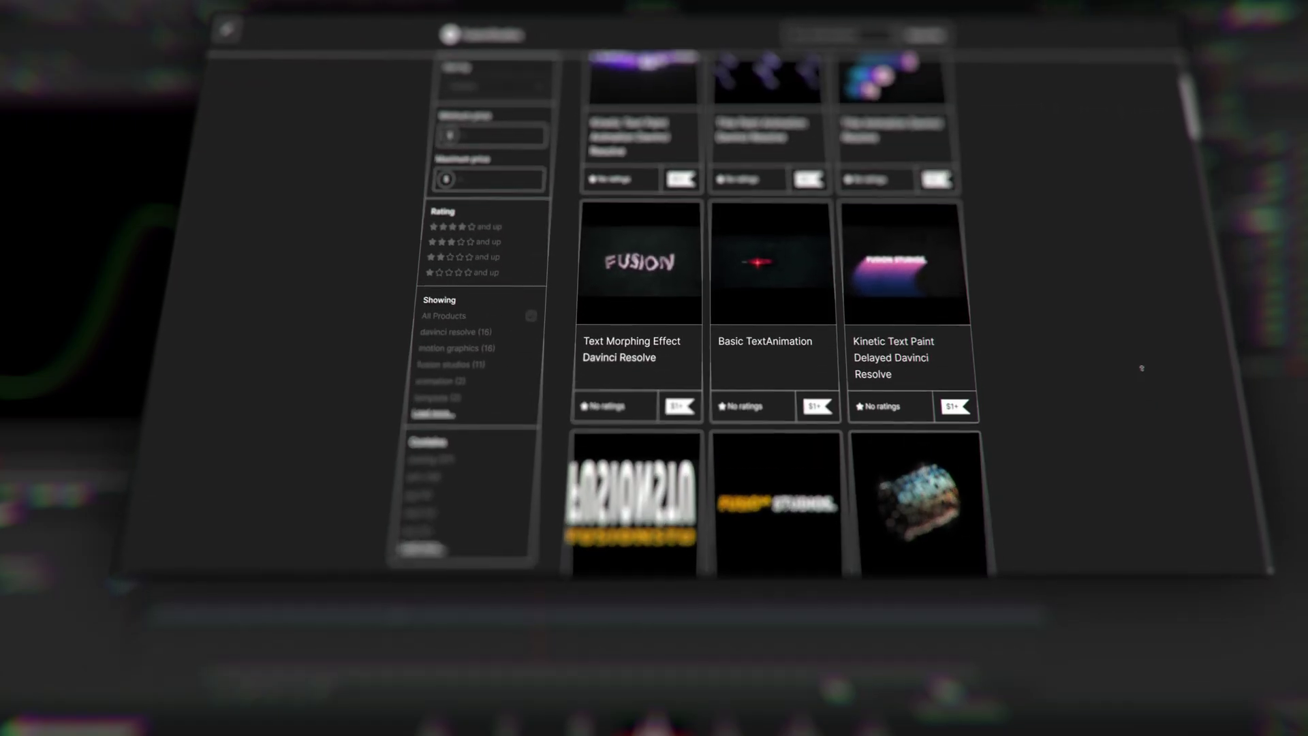